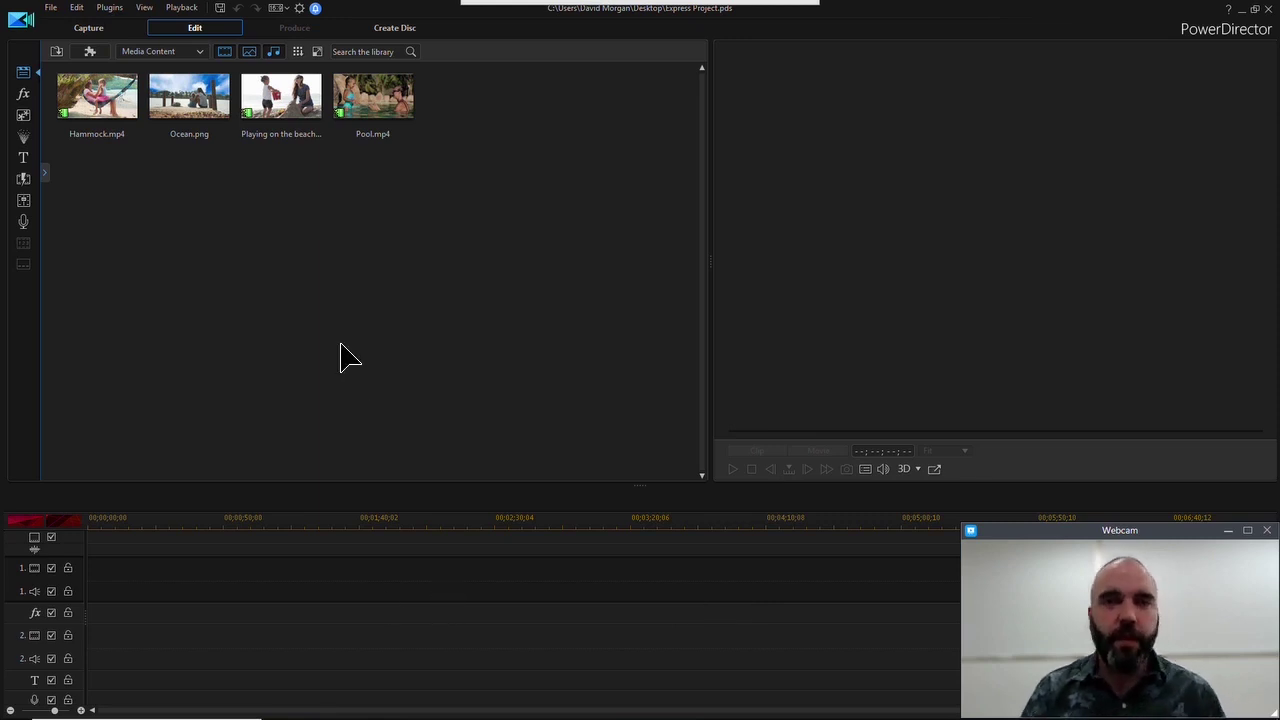
Step: Add the Travel Project 02 opening template from the Express Projects library to the start of the timeline
left_click(196, 51)
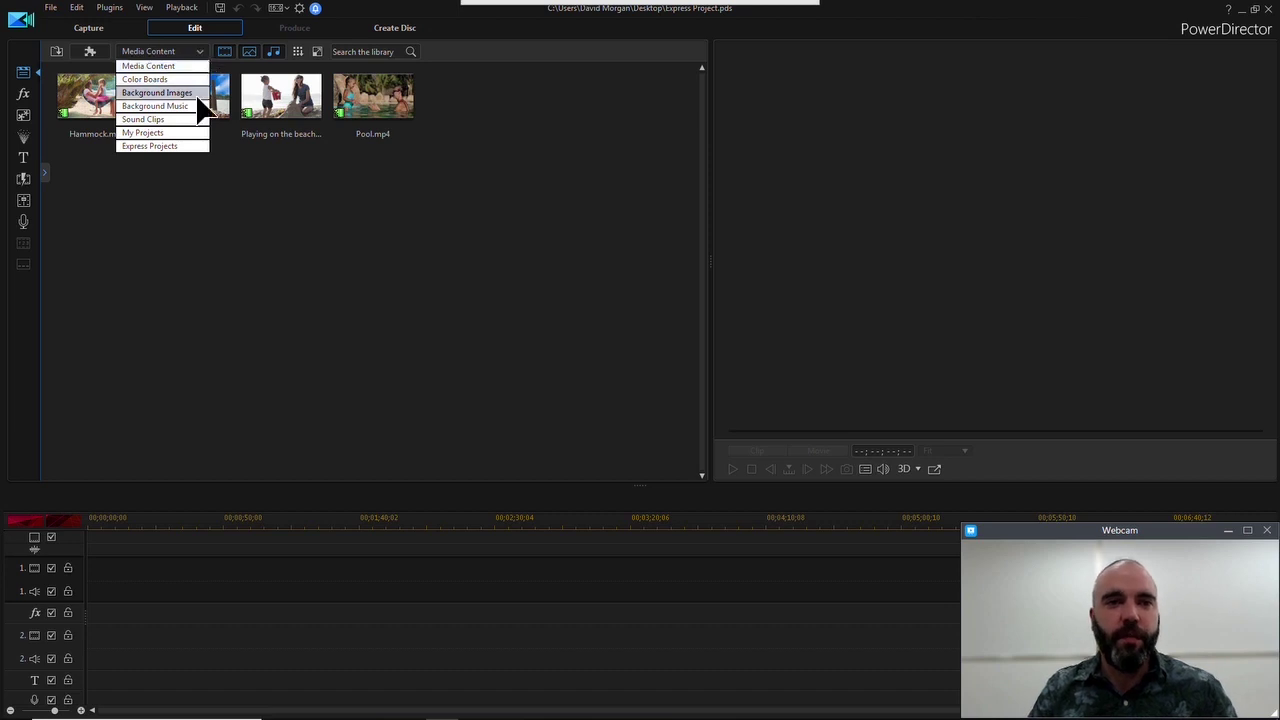
left_click(189, 147)
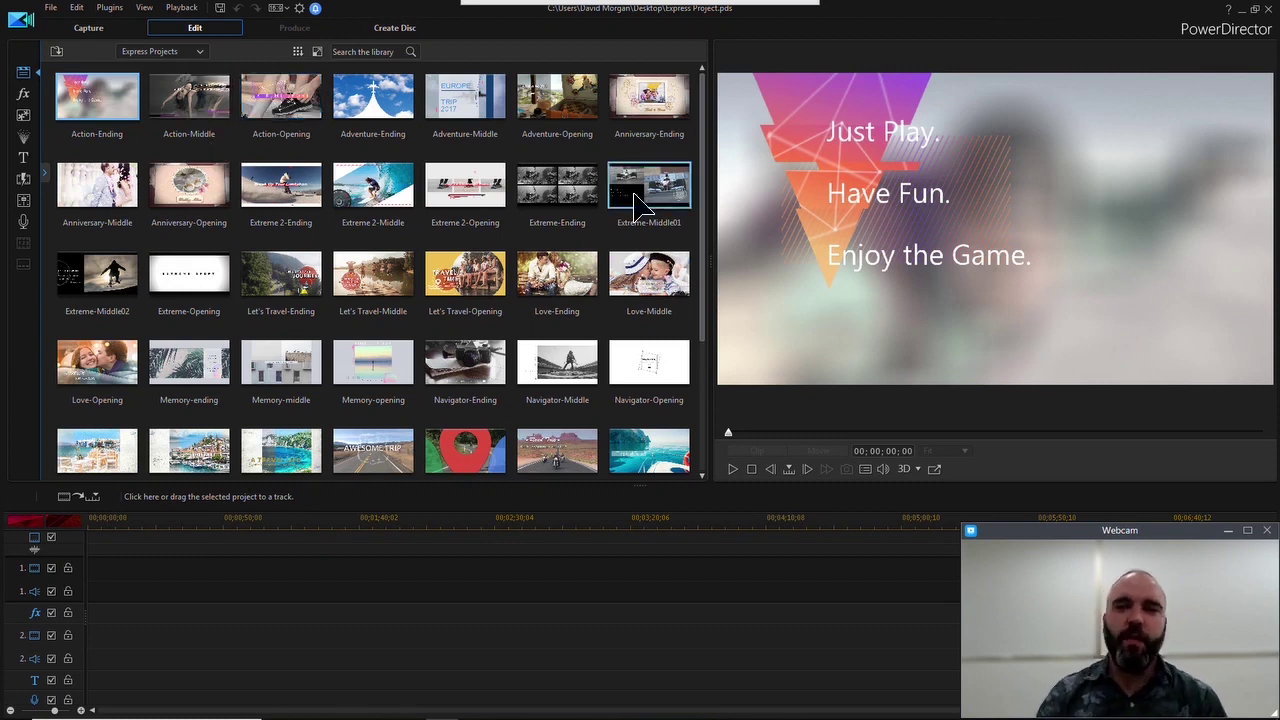
left_click_drag(704, 90, 714, 437)
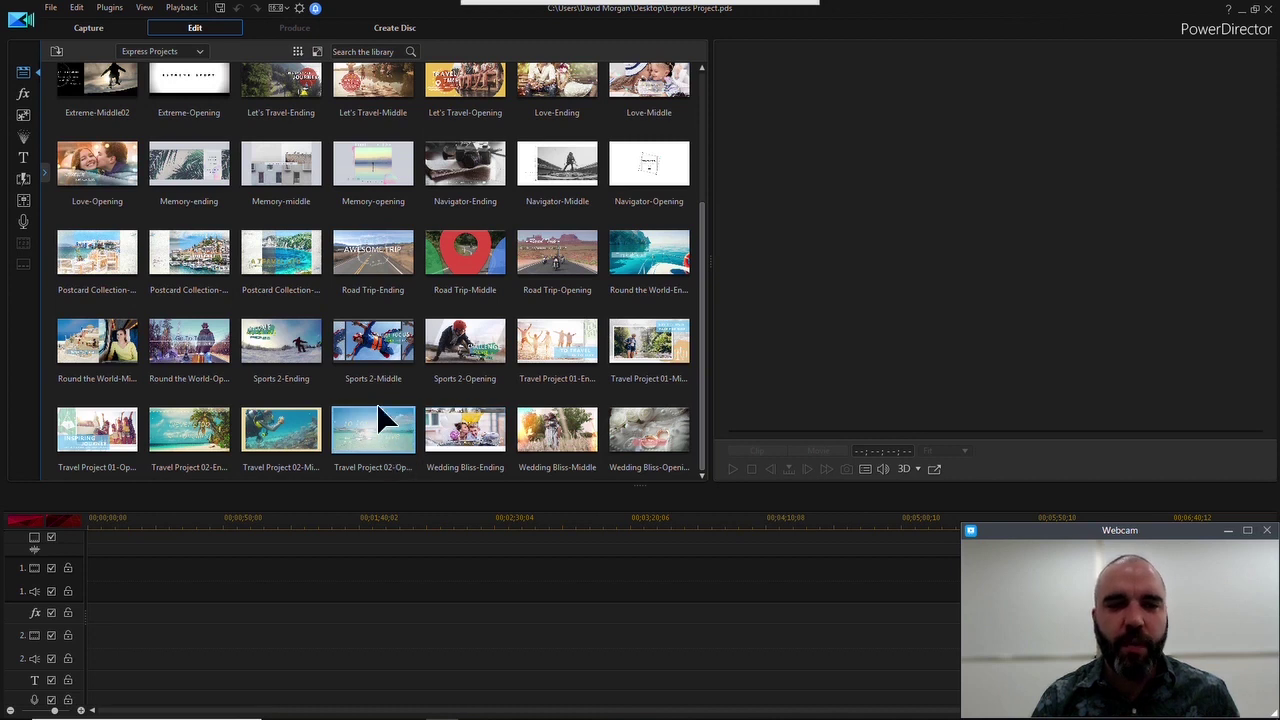
left_click_drag(380, 432, 112, 607)
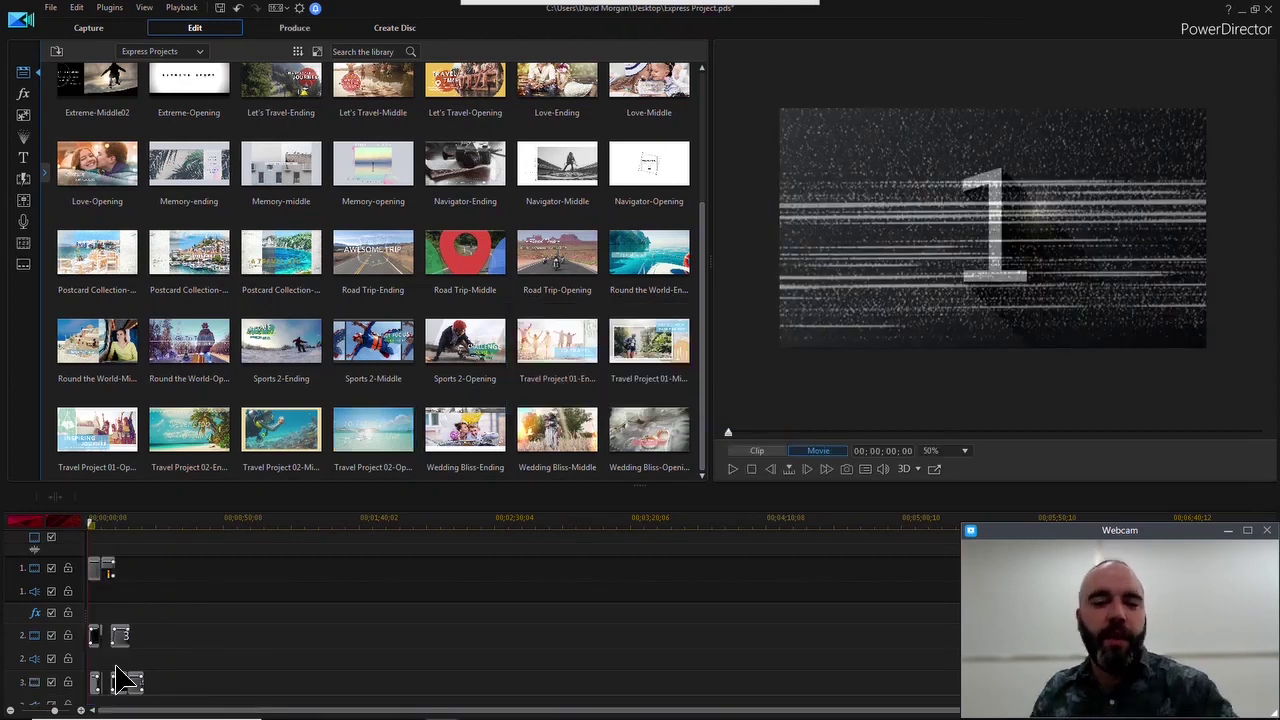
Step: Replace the template's placeholder 1 on video track 1 with Ocean.png from the media content
left_click(82, 710)
left_click(82, 710)
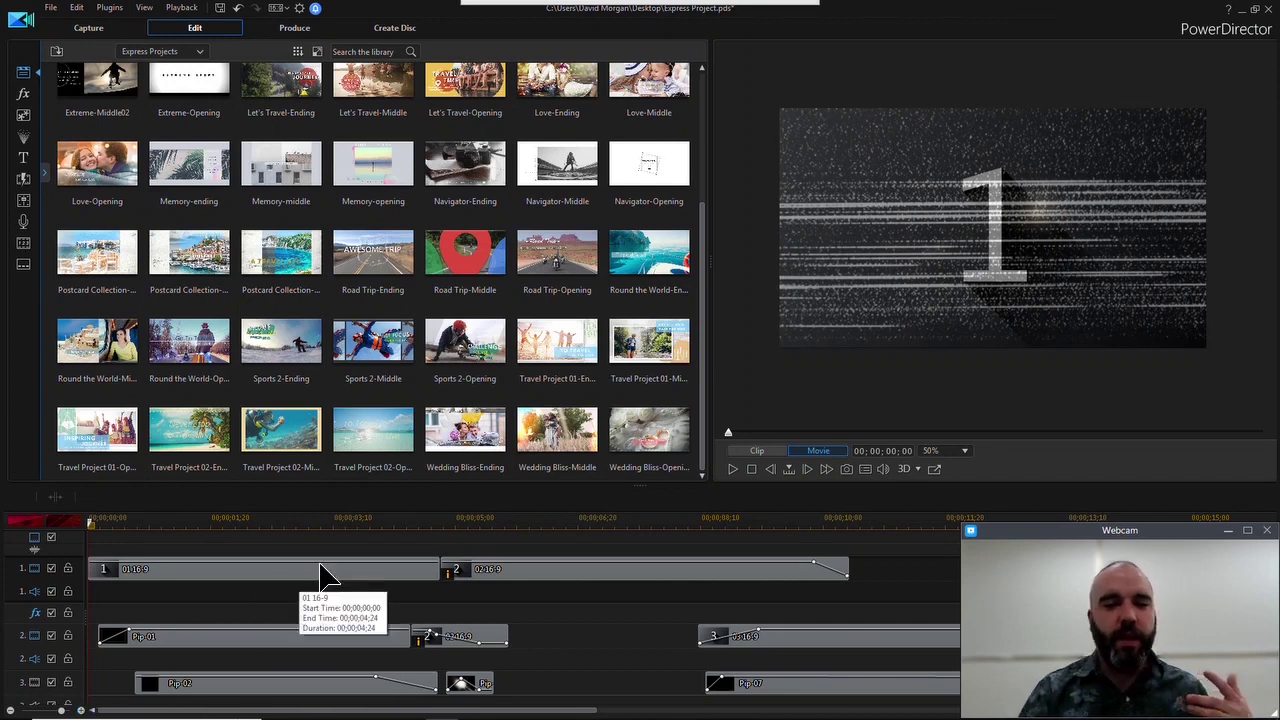
left_click_drag(94, 523, 575, 570)
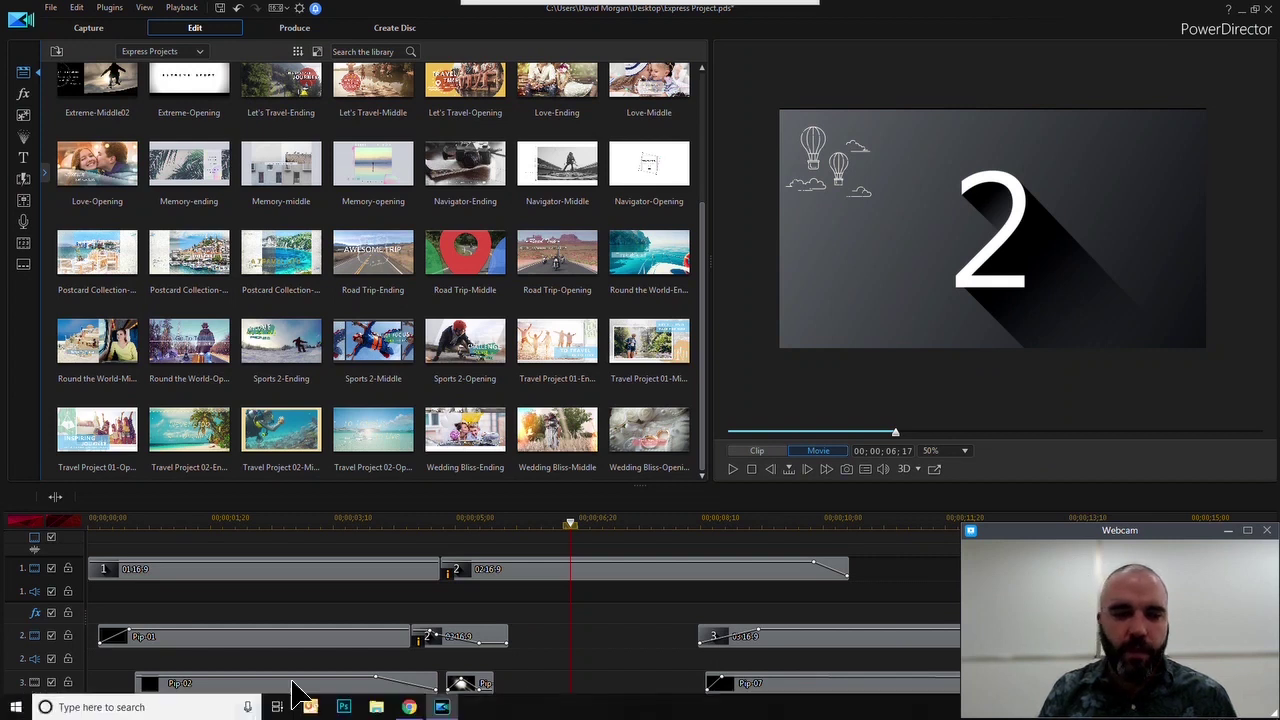
scroll(308, 710, "down", 6)
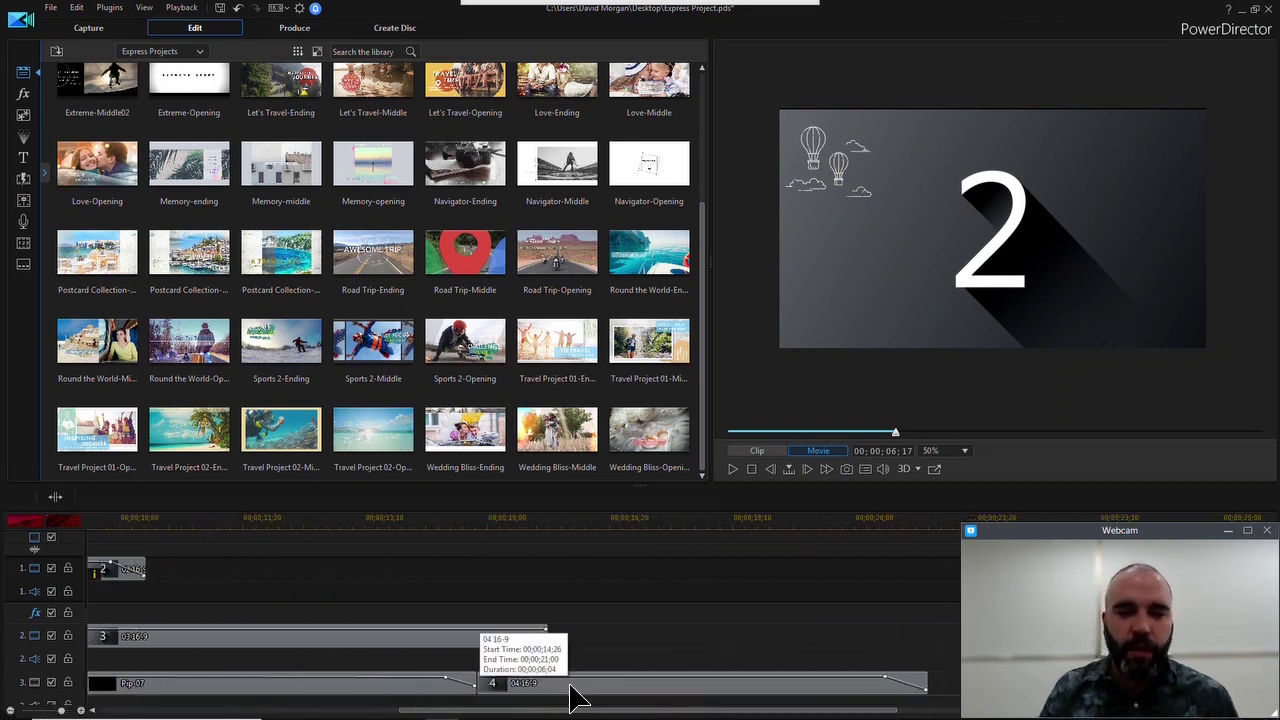
left_click_drag(551, 709, 215, 715)
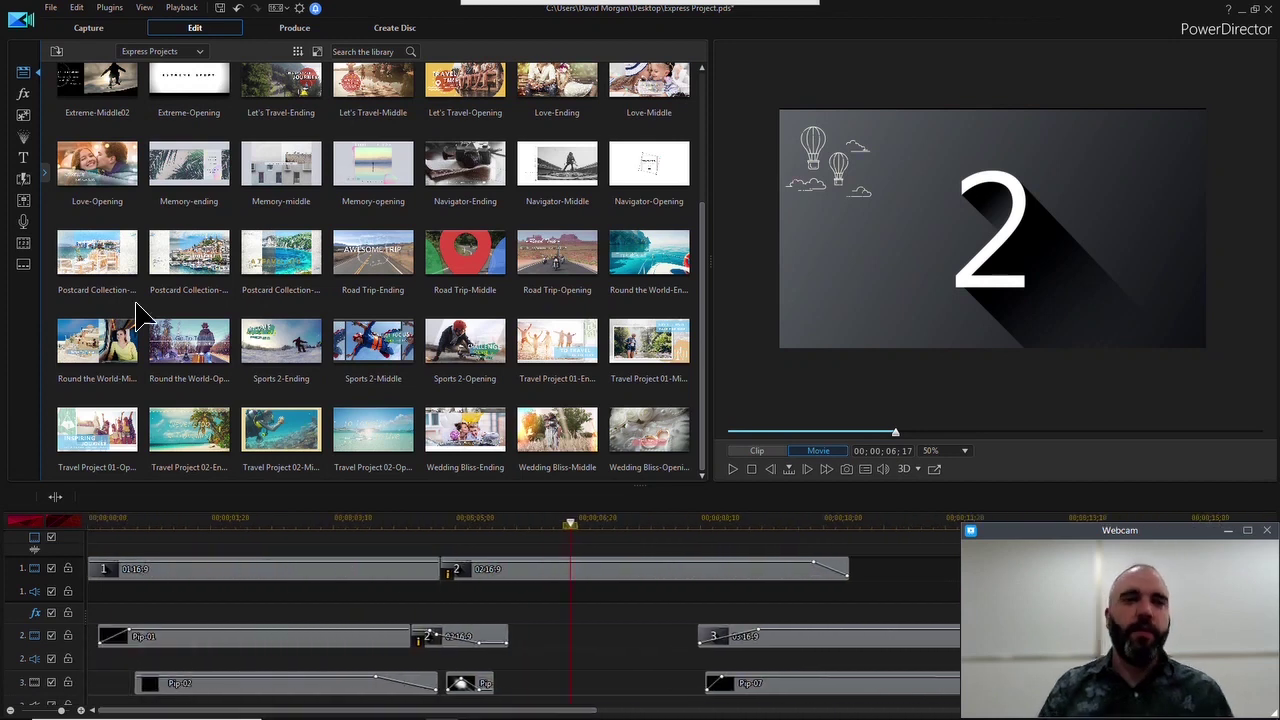
left_click(201, 52)
left_click(203, 65)
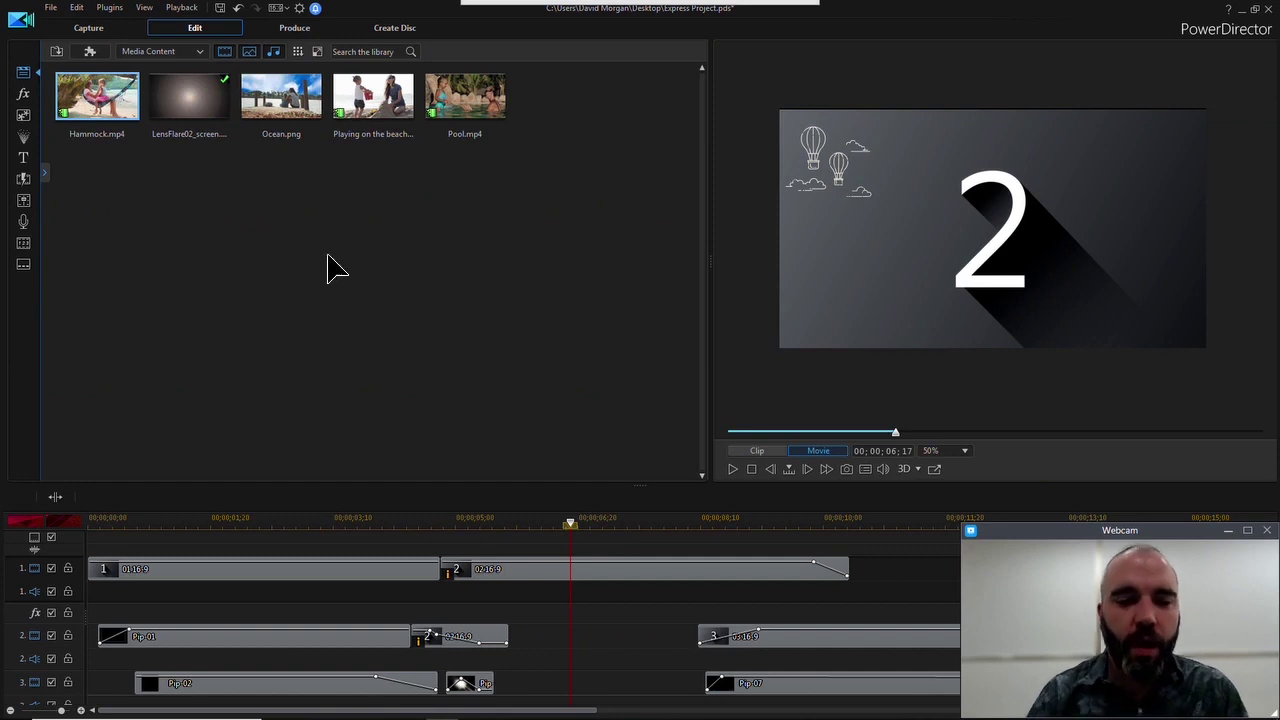
left_click(302, 102)
left_click_drag(302, 100, 230, 568)
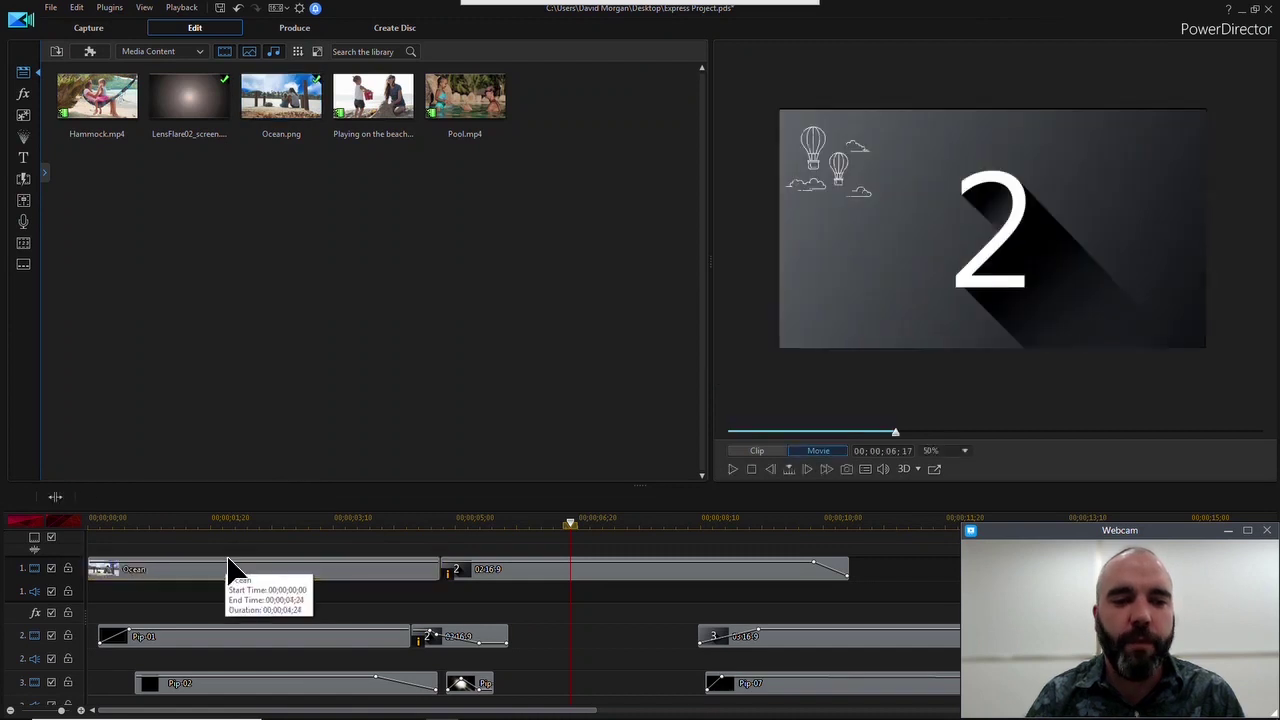
Step: Preview the opening segment containing the ocean picture from the beginning of the timeline and stop playback
left_click(140, 522)
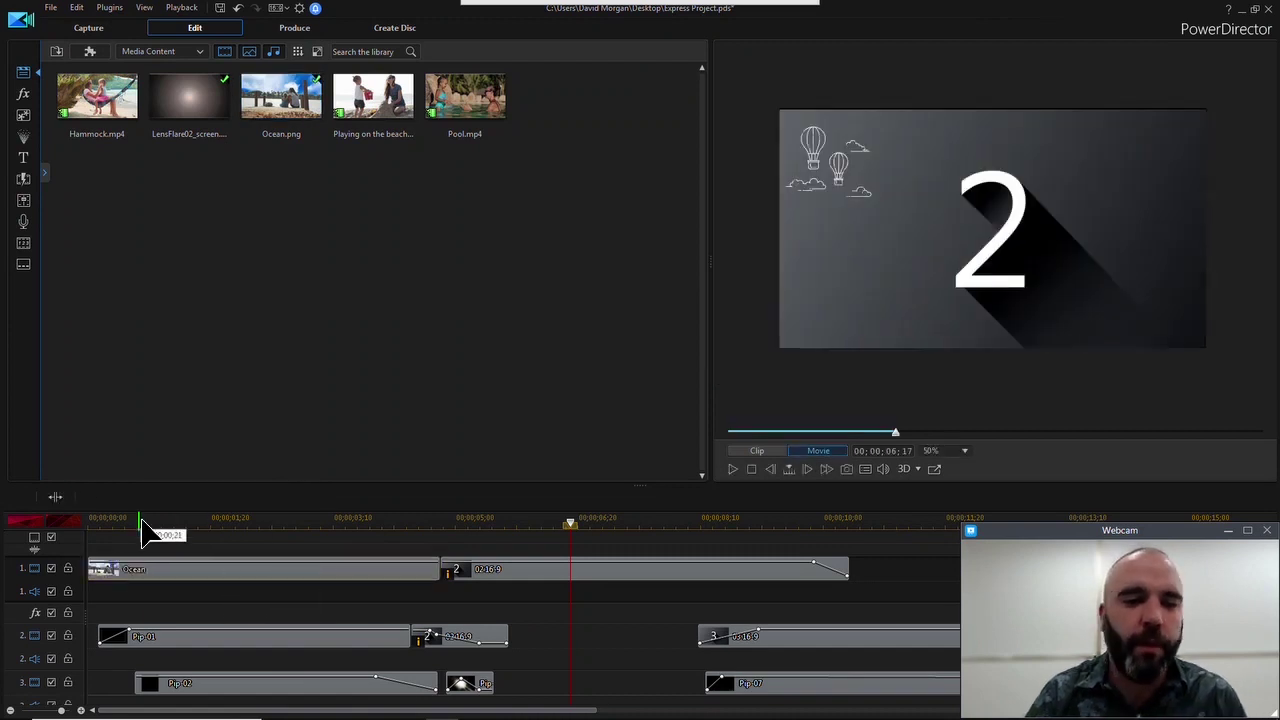
left_click_drag(141, 525, 65, 545)
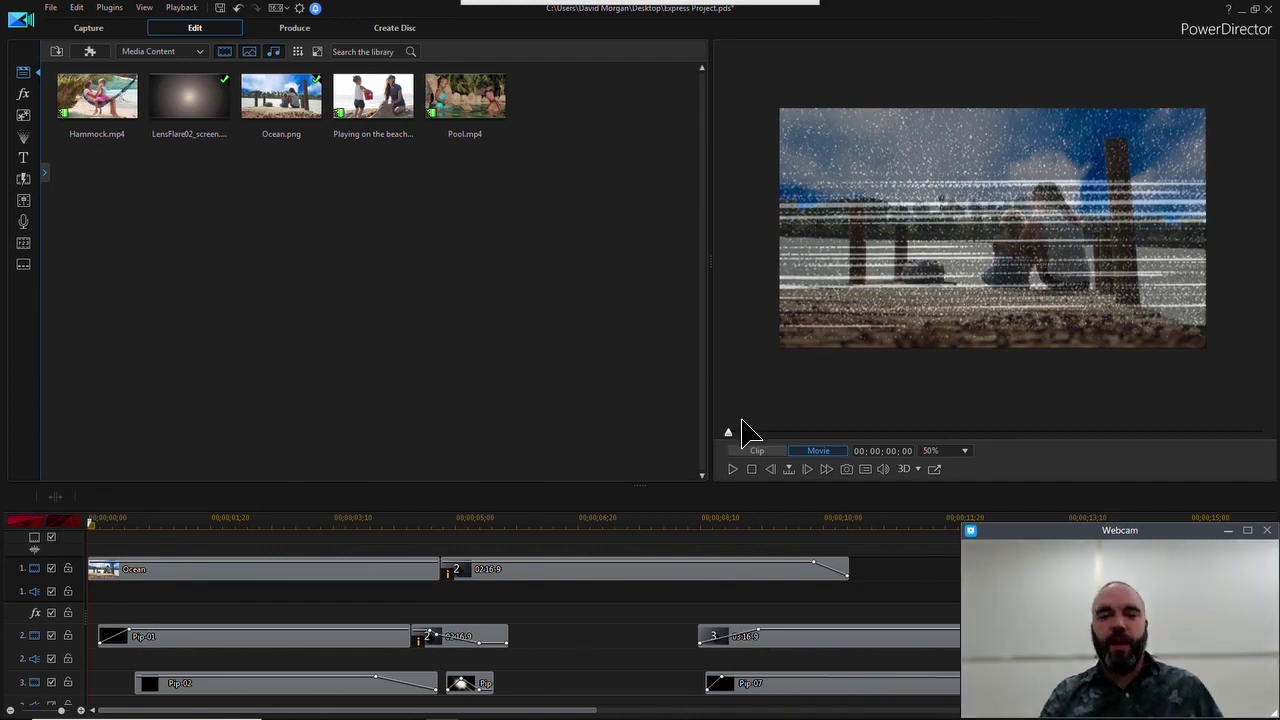
left_click(733, 470)
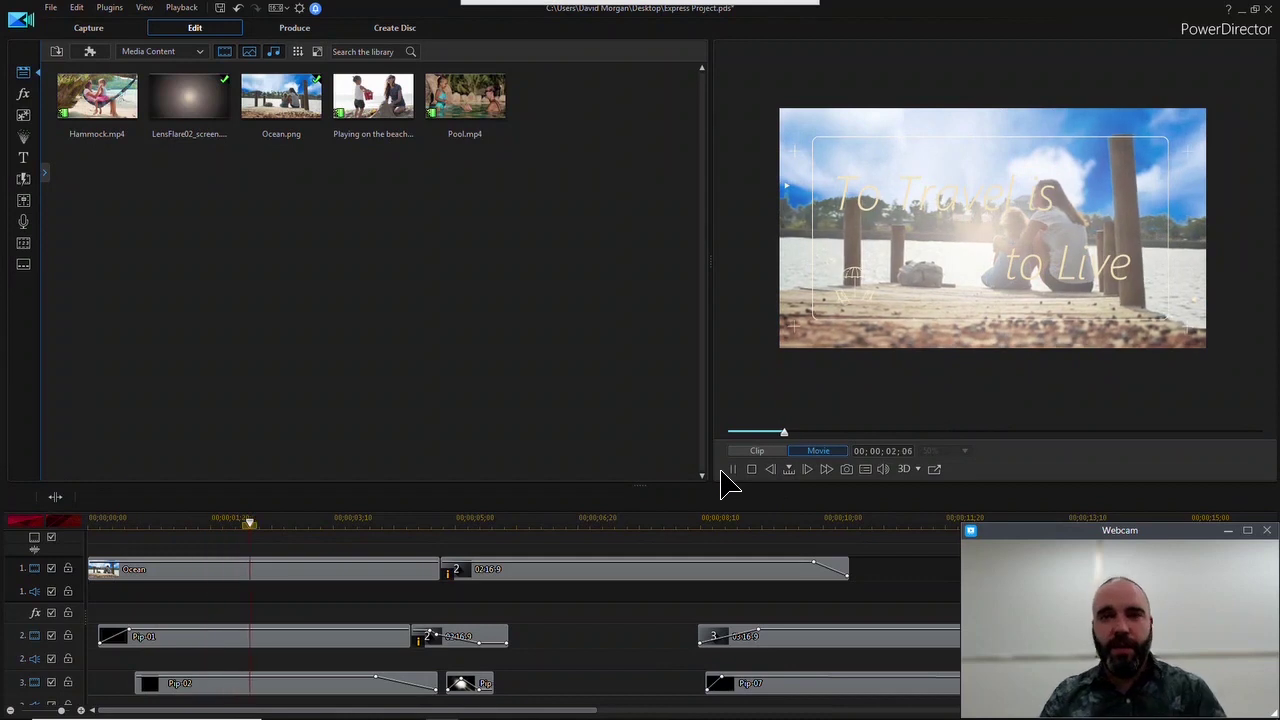
left_click(754, 467)
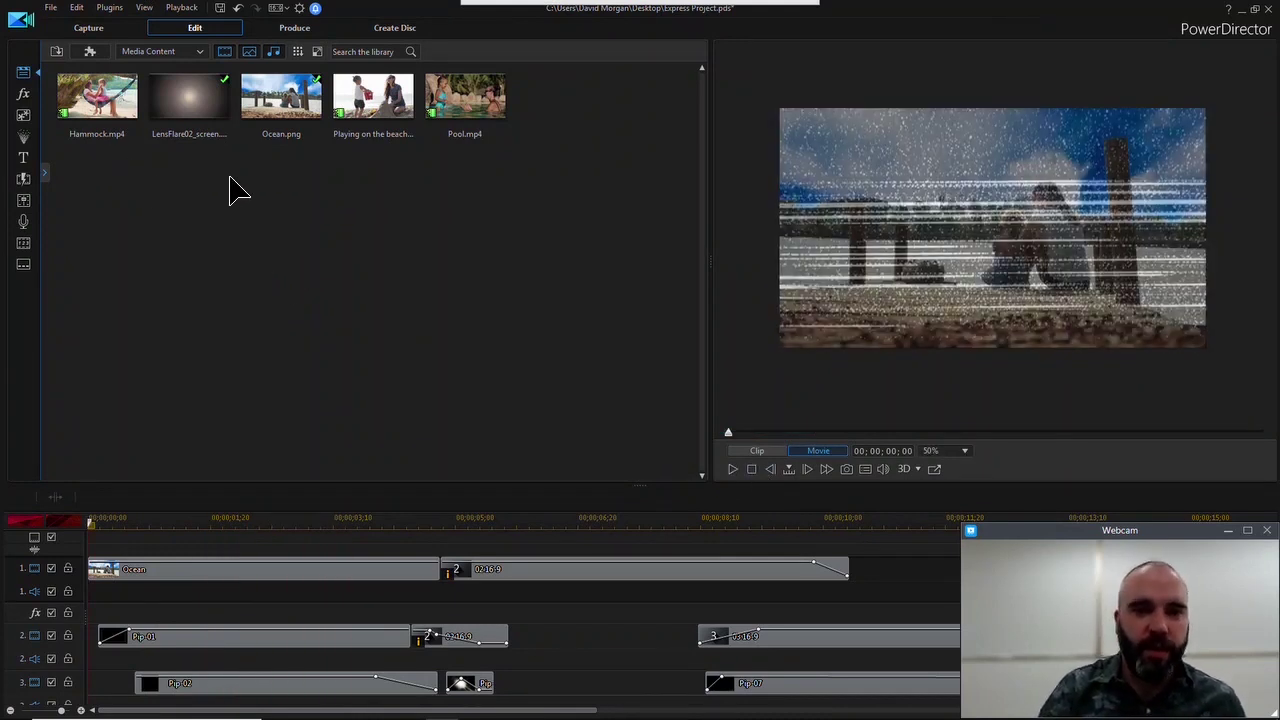
Step: Replace both number 2 placeholders, on video tracks 1 and 2, with Pool.mp4
left_click_drag(475, 92, 490, 577)
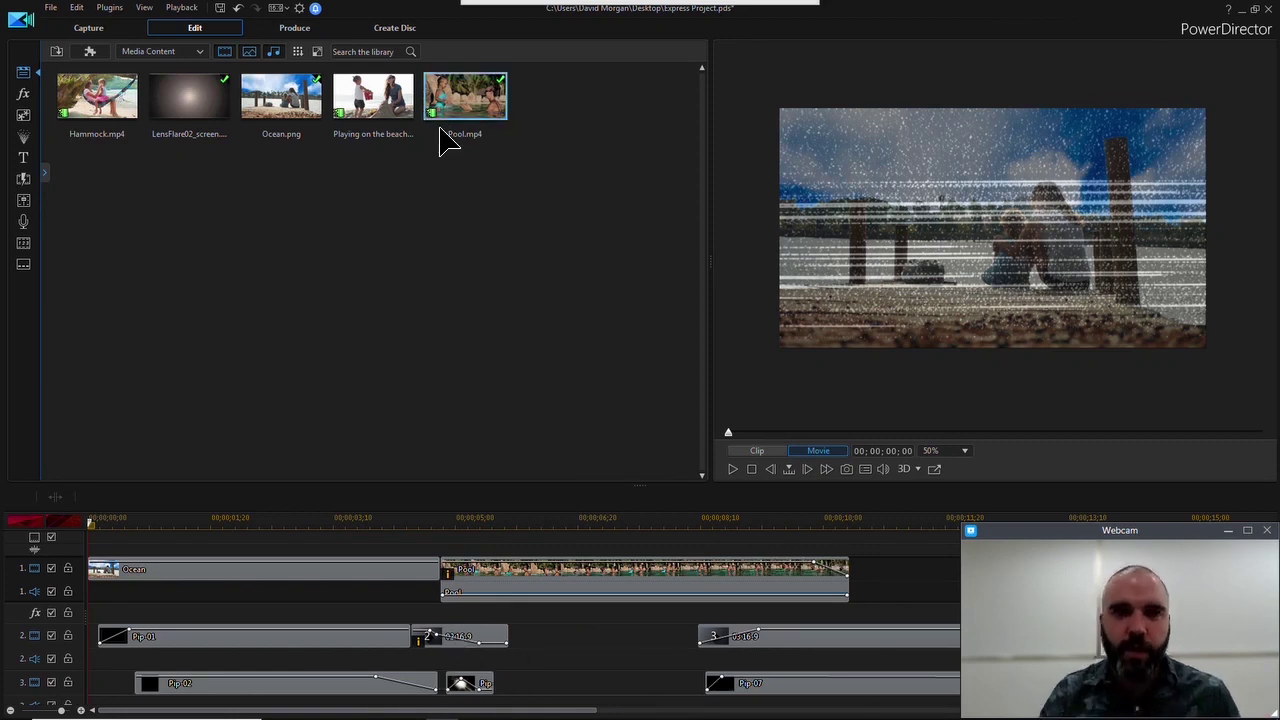
left_click(443, 657)
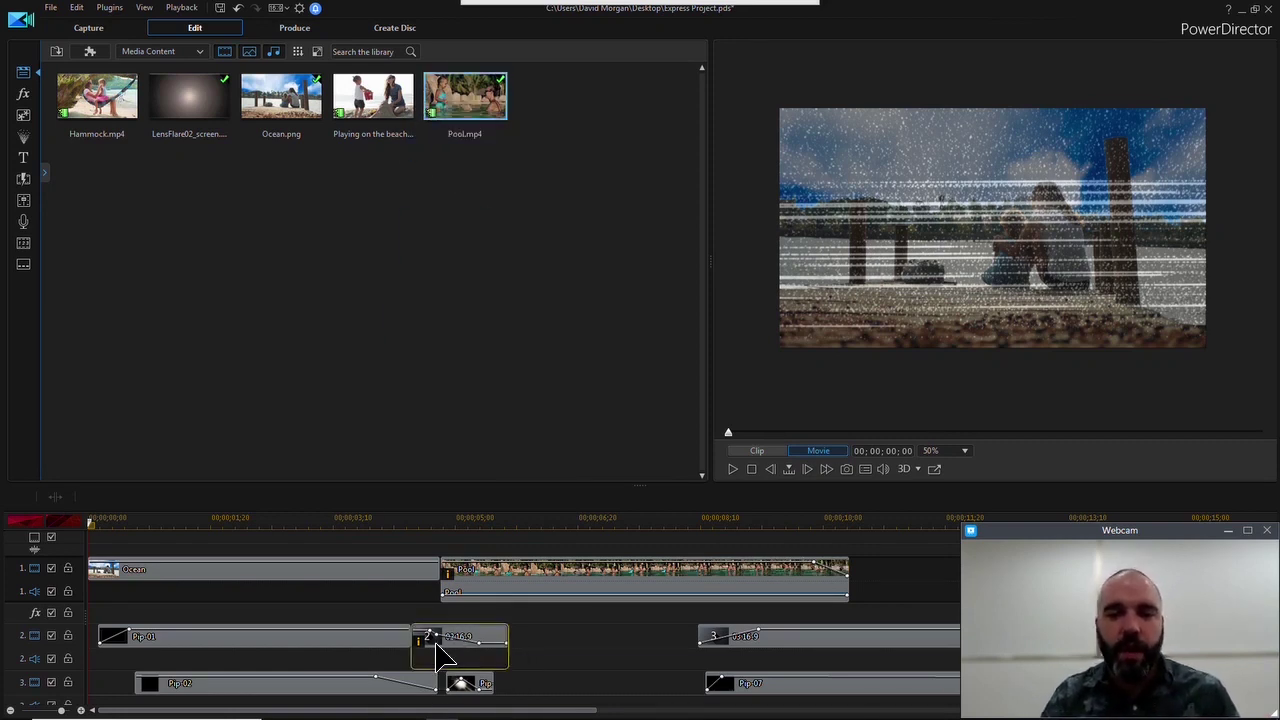
left_click_drag(443, 657, 448, 655)
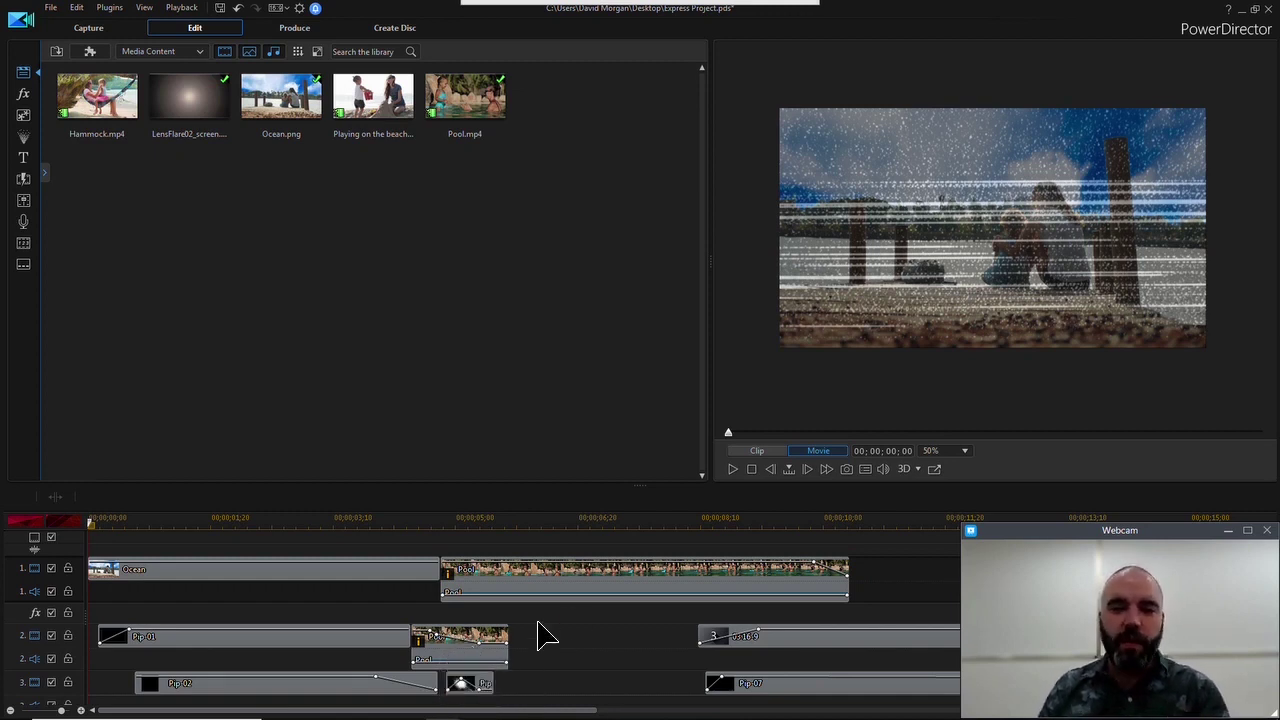
Step: Replace placeholder 3 on video track 2 with Hammock.mp4 and placeholder 4 on video track 3 with the Playing on the beach clip
left_click_drag(440, 711, 568, 711)
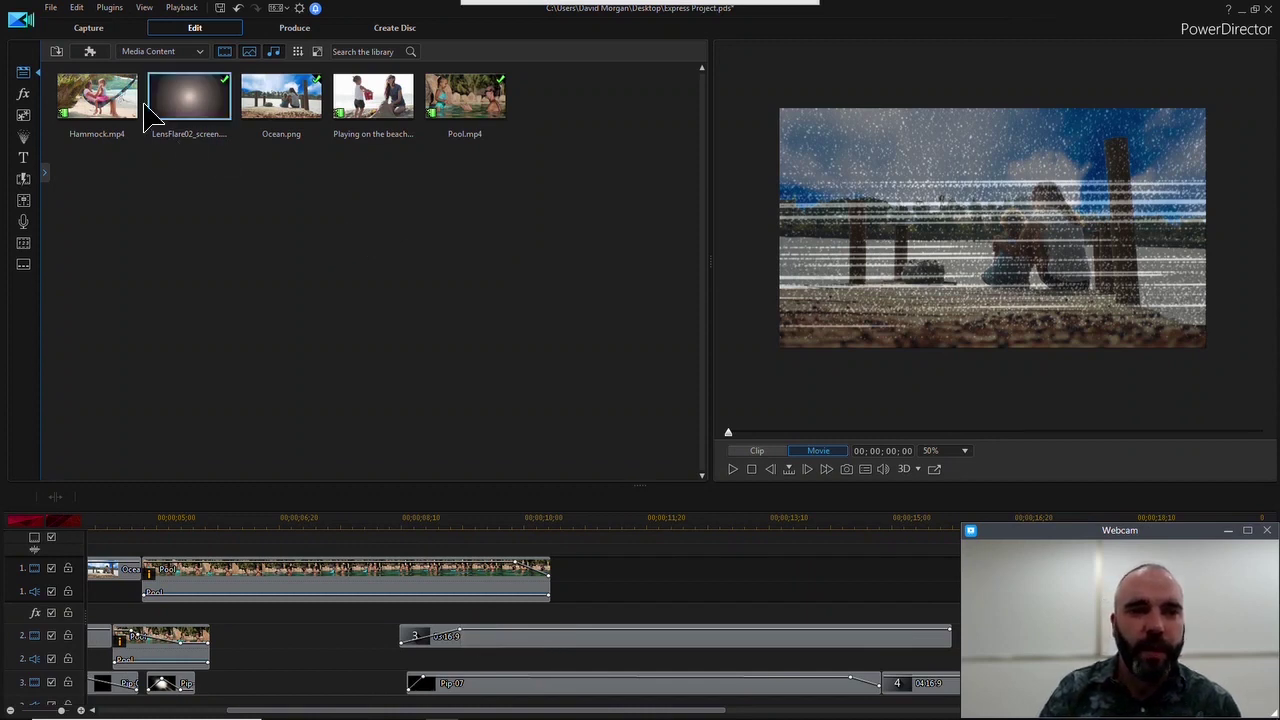
left_click_drag(132, 105, 434, 652)
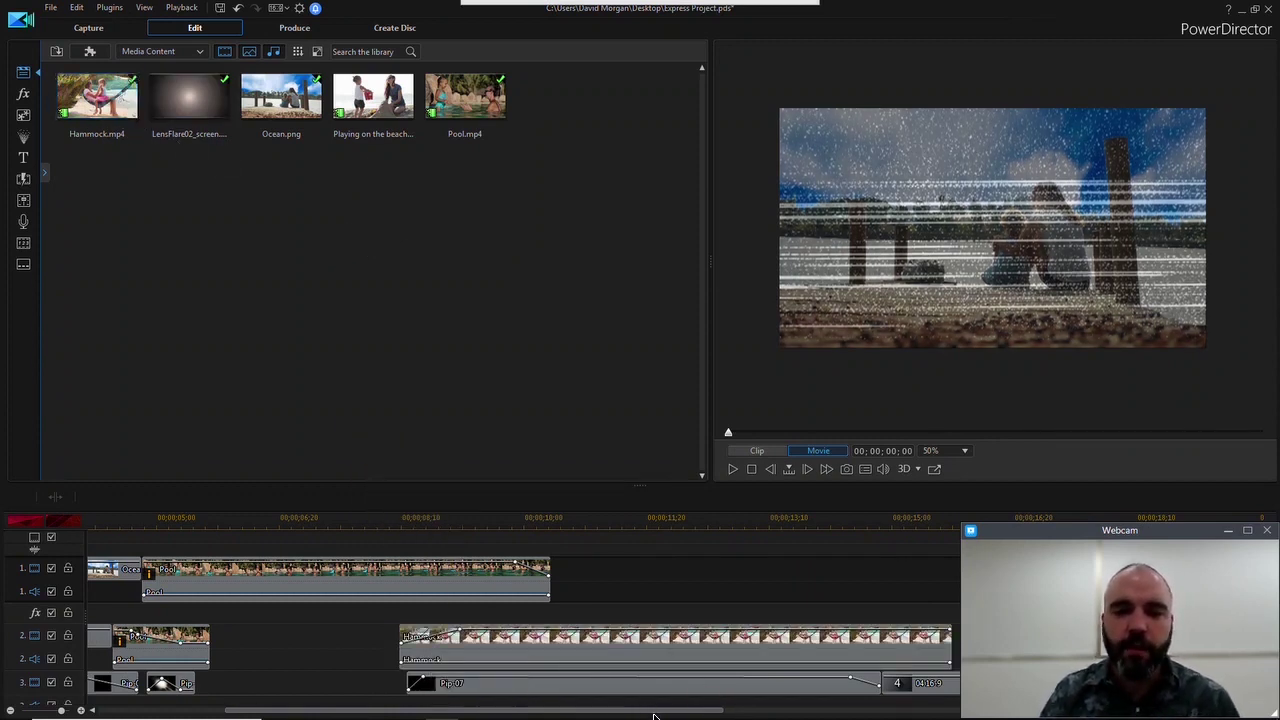
left_click_drag(655, 712, 845, 712)
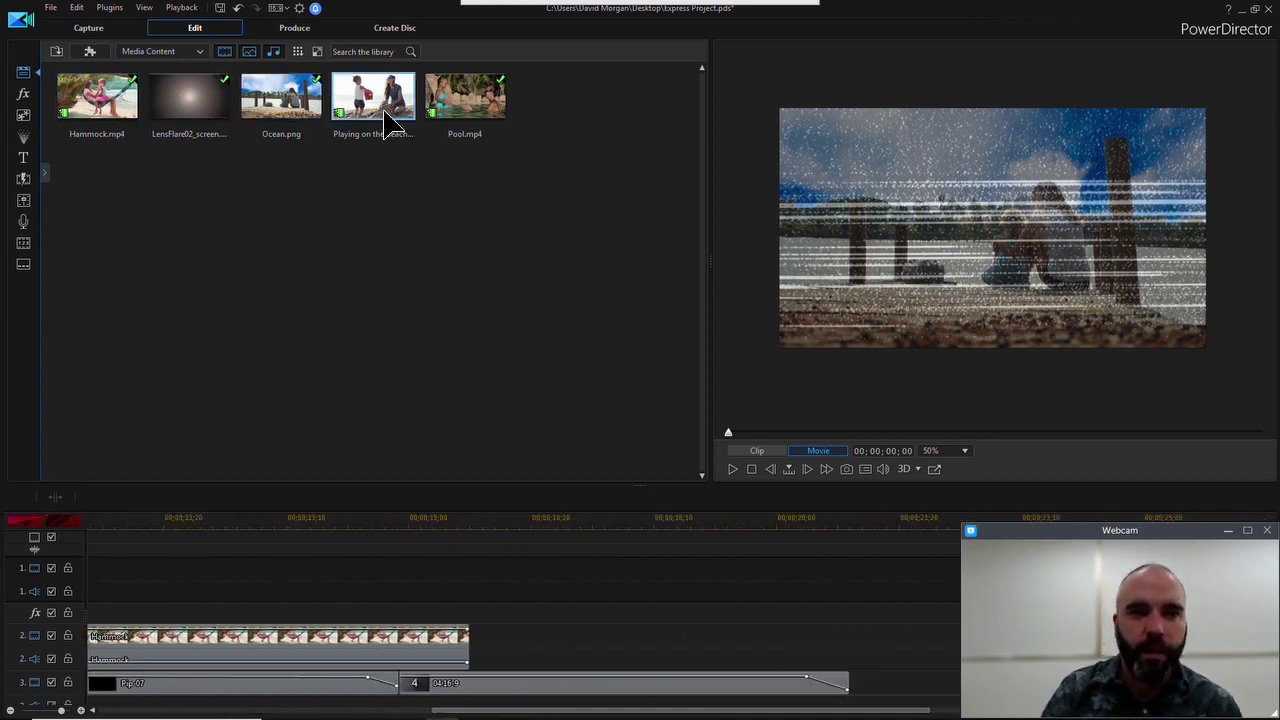
left_click_drag(393, 122, 420, 688)
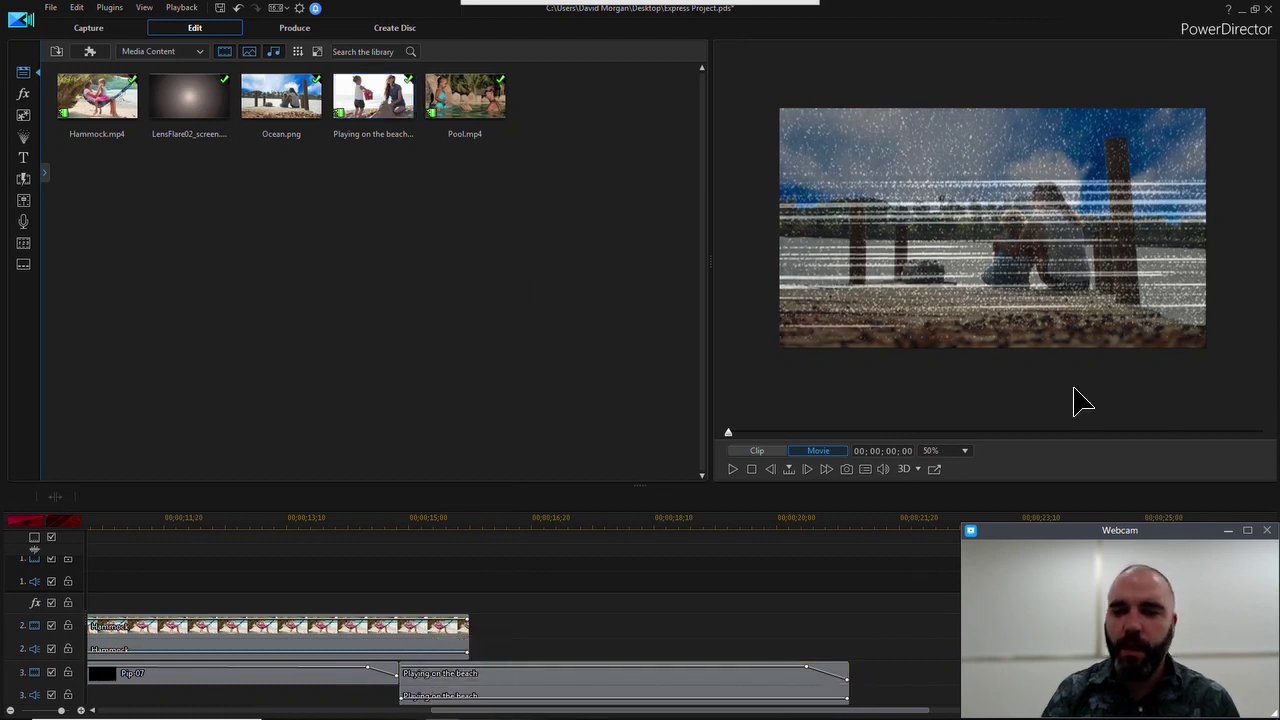
left_click(1227, 531)
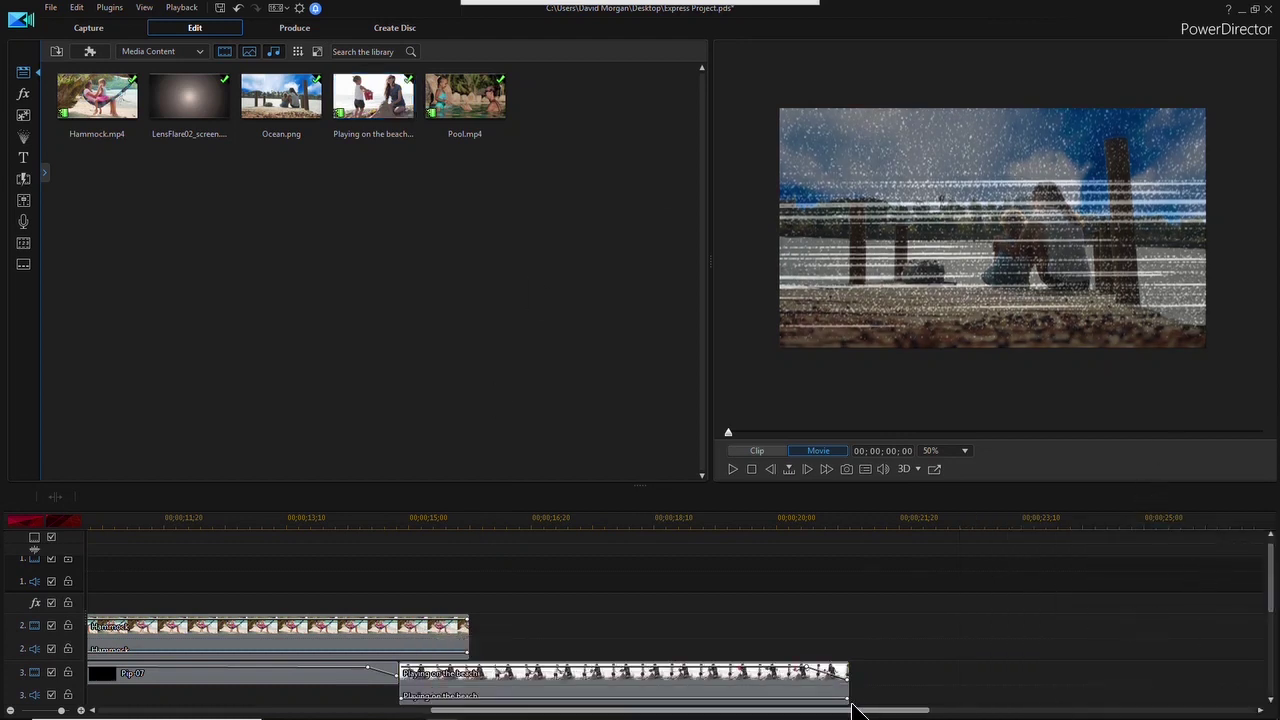
Step: Look over the clips and effects on all timeline tracks and play the whole project from the beginning
left_click_drag(858, 716, 555, 718)
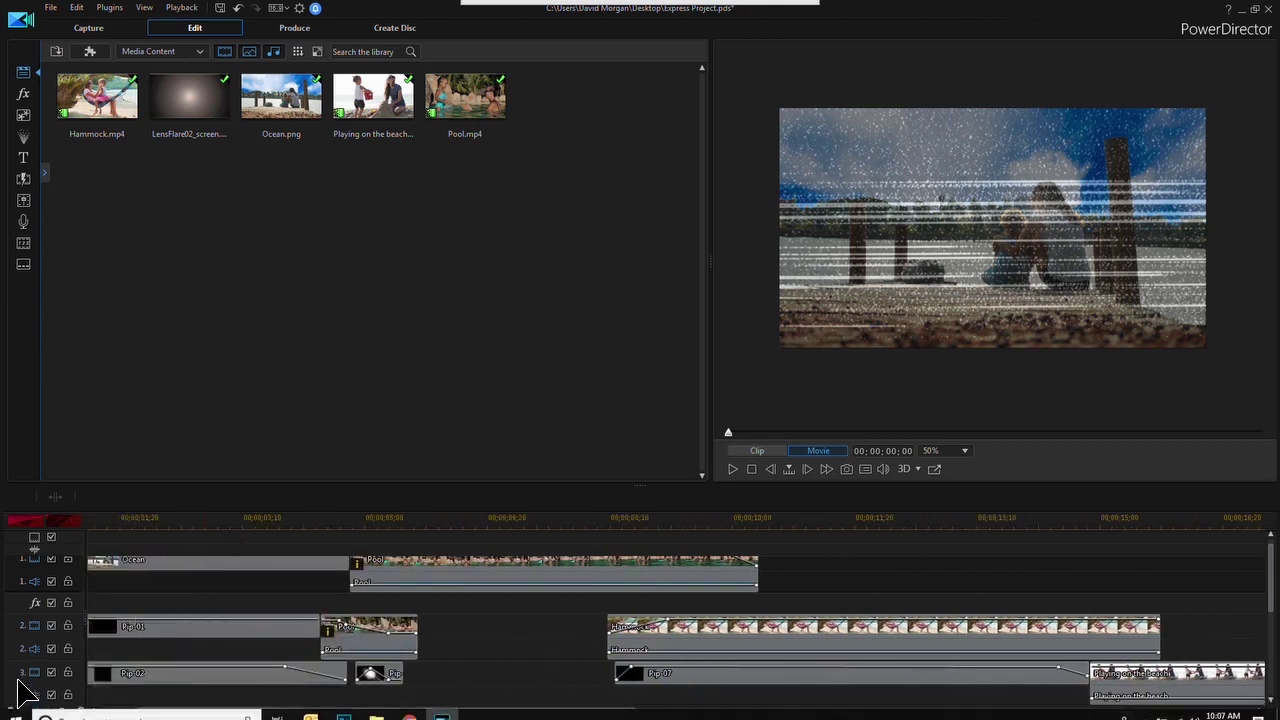
left_click(13, 710)
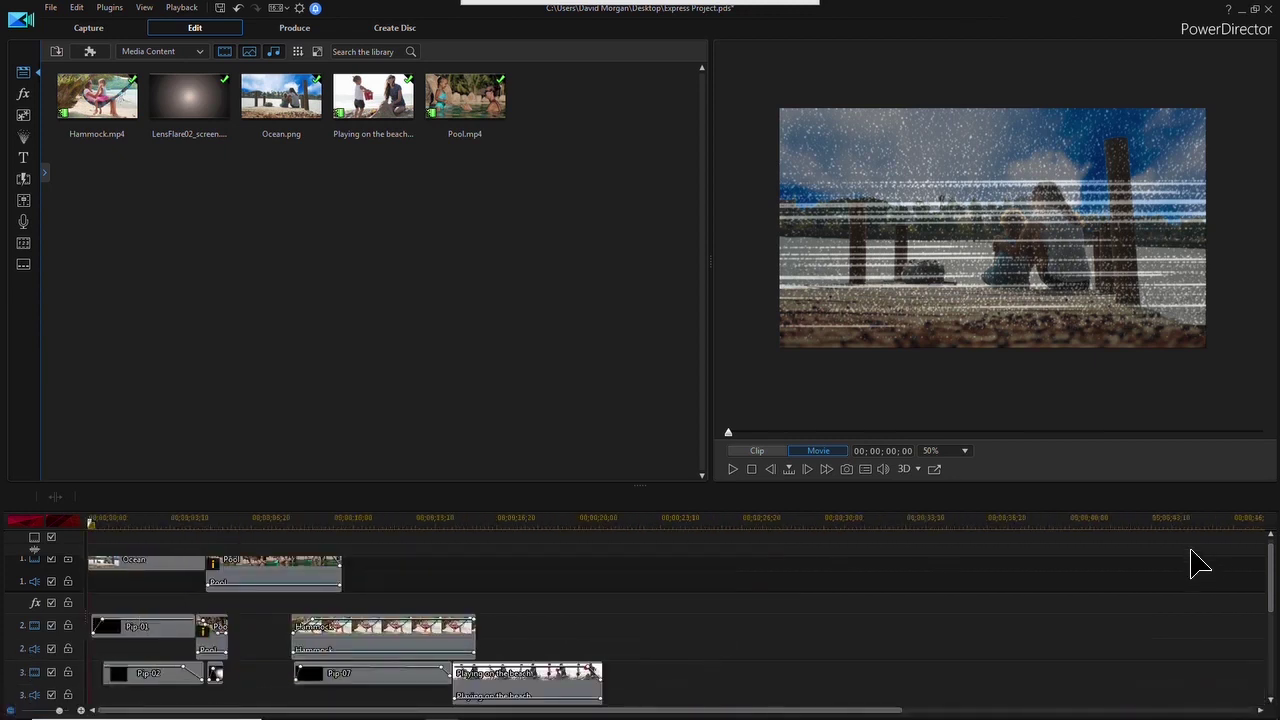
scroll(1195, 563, "down", 3)
left_click_drag(1266, 566, 1260, 612)
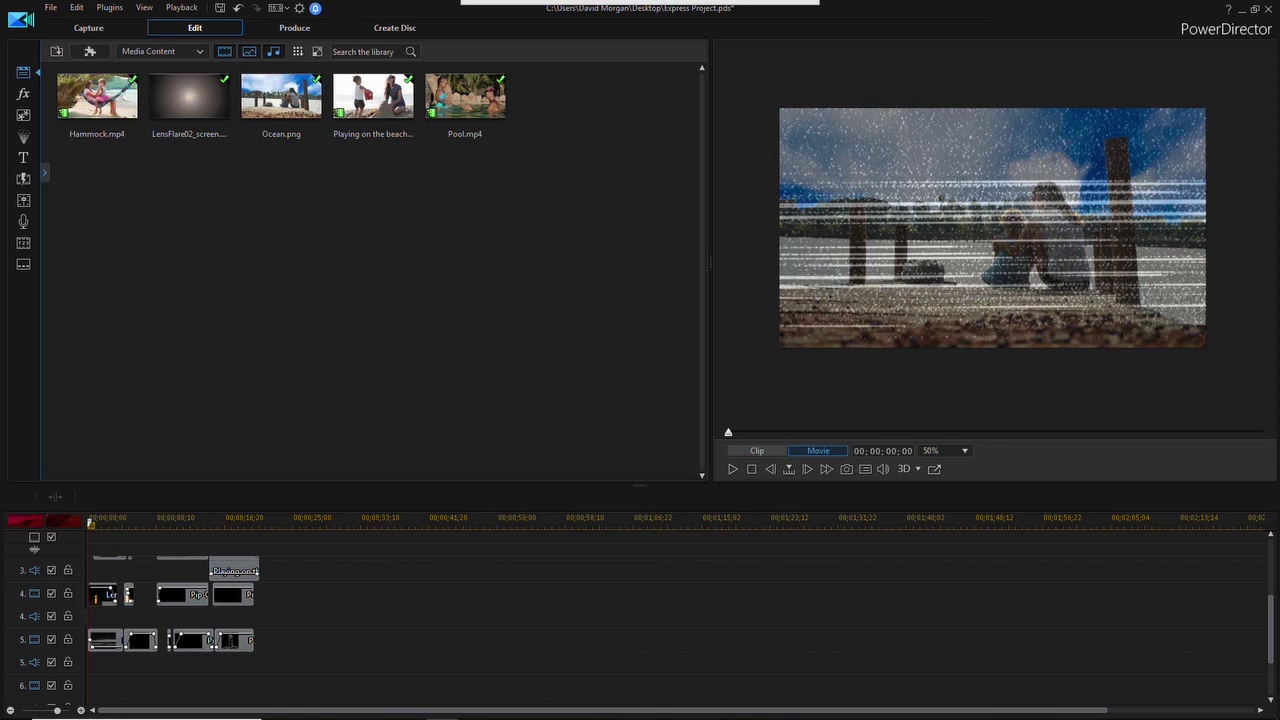
left_click_drag(1270, 612, 1271, 537)
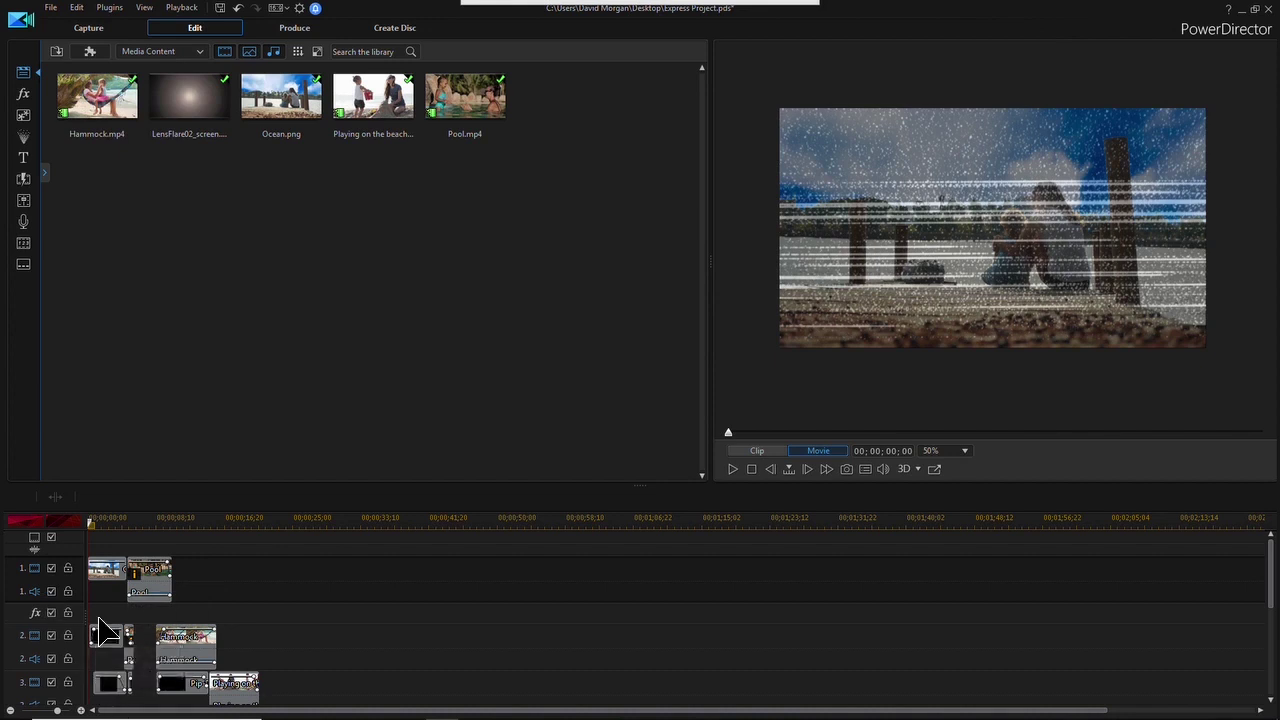
scroll(122, 637, "right", 5)
scroll(120, 637, "left", 5)
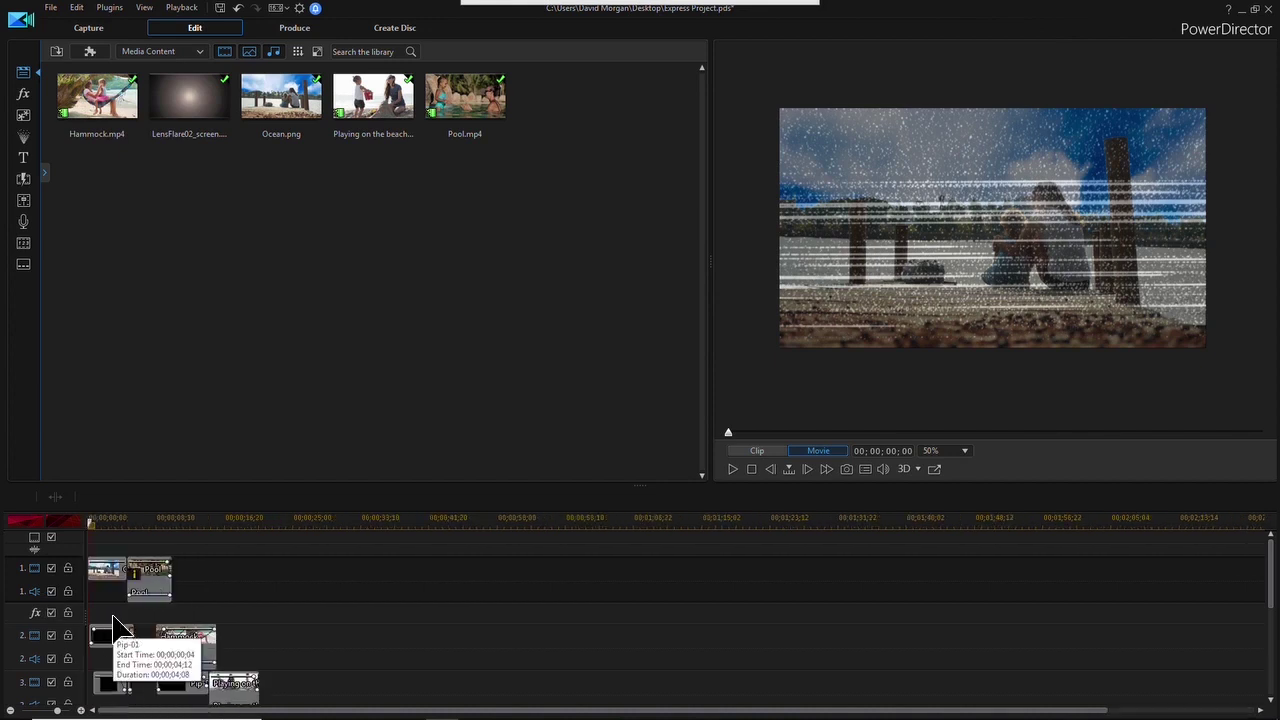
left_click(733, 469)
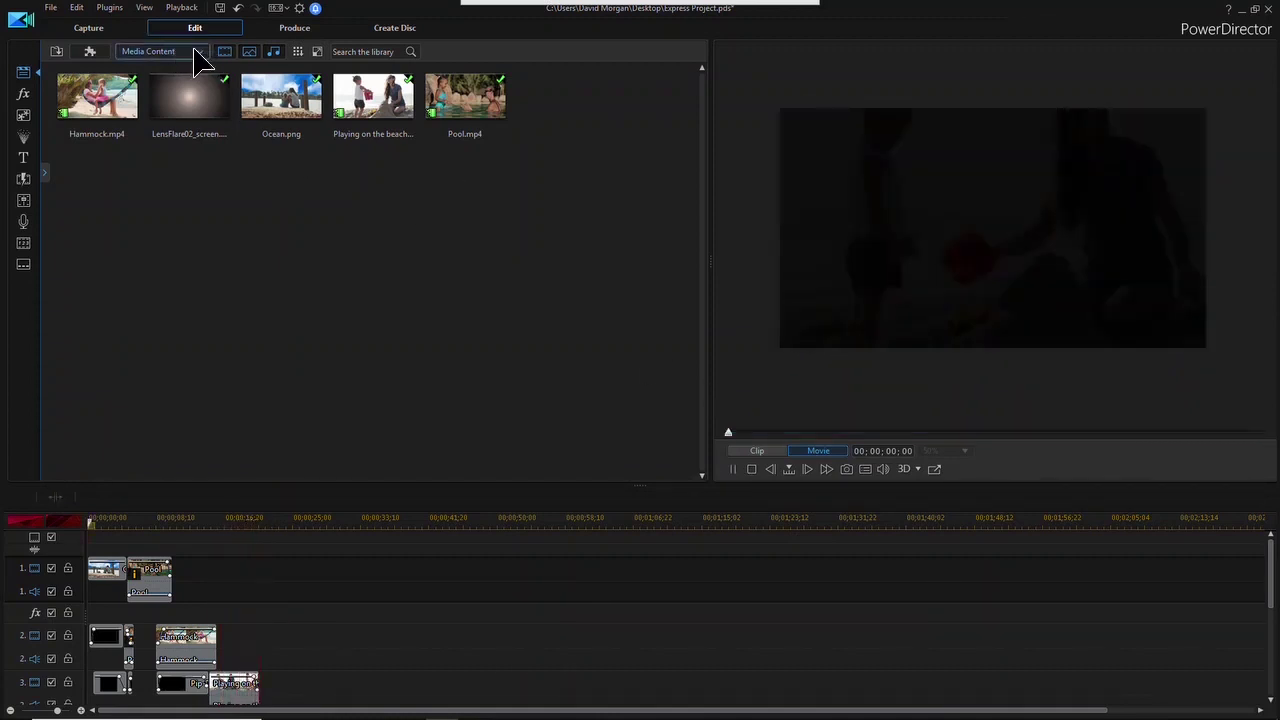
Step: Browse the Background Music library and preview the tracks Alone Again and Bop and Bounce (a)
left_click(198, 53)
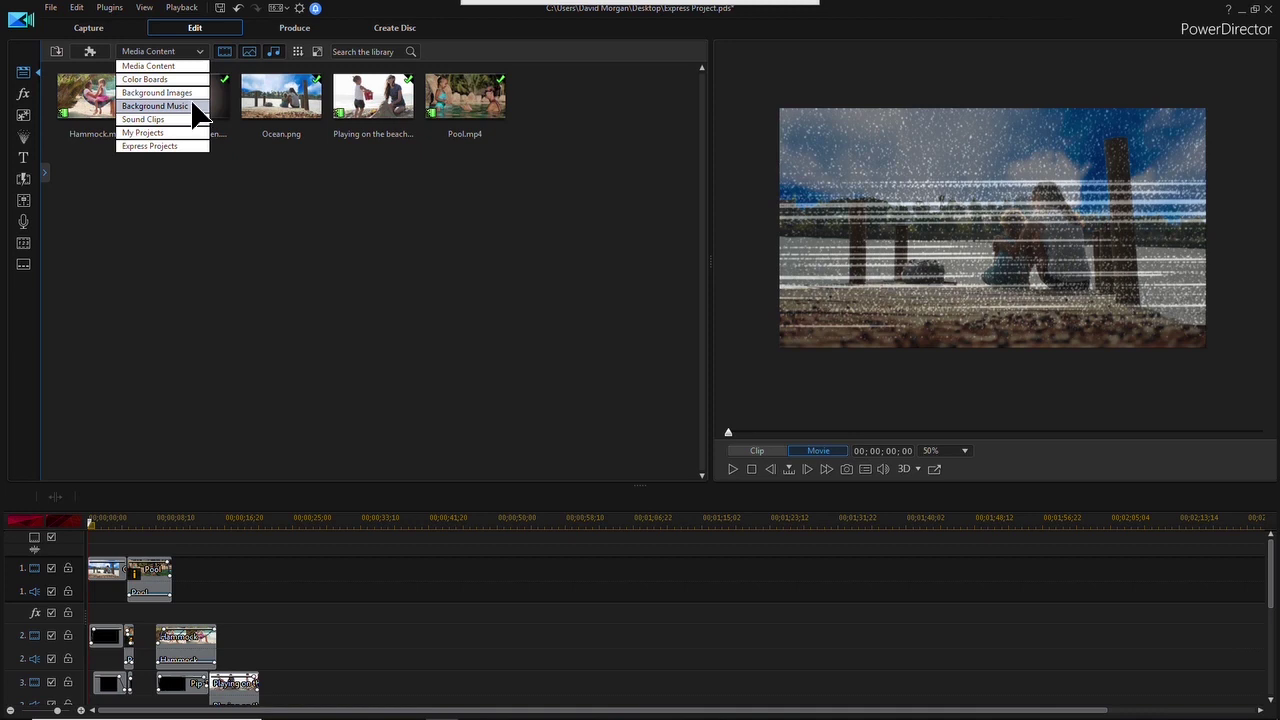
left_click(194, 106)
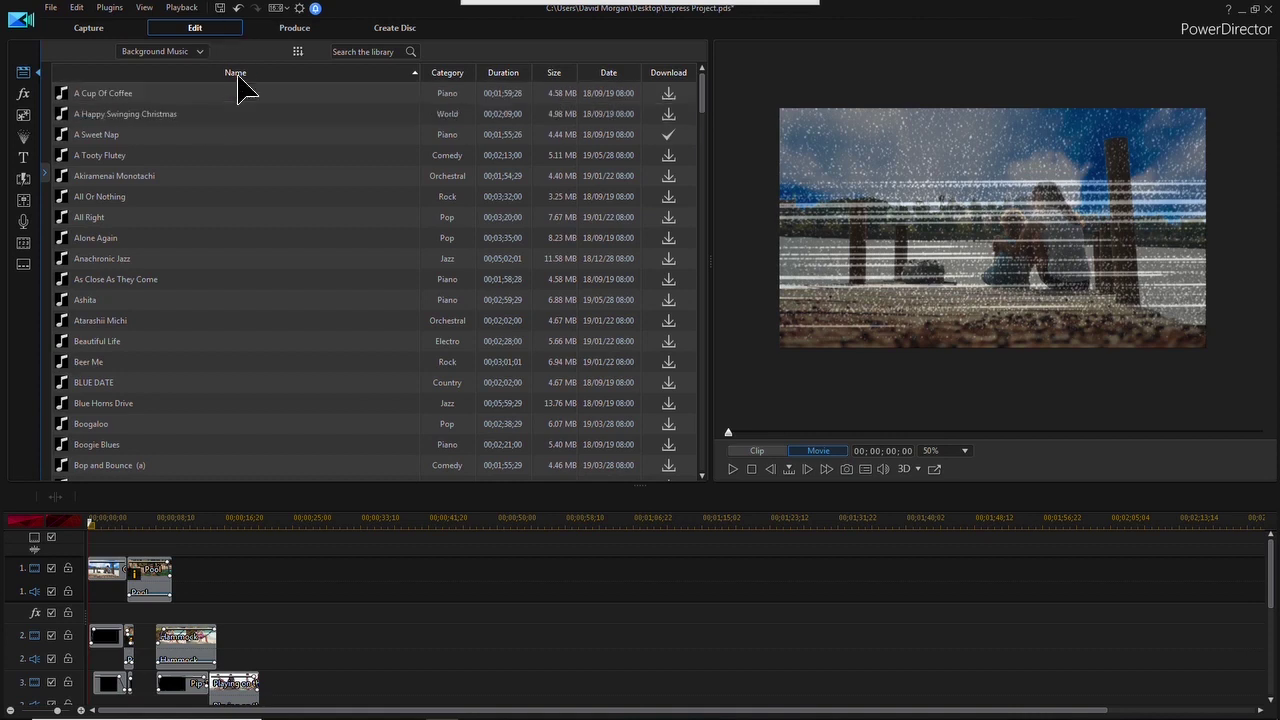
scroll(245, 250, "down", 1)
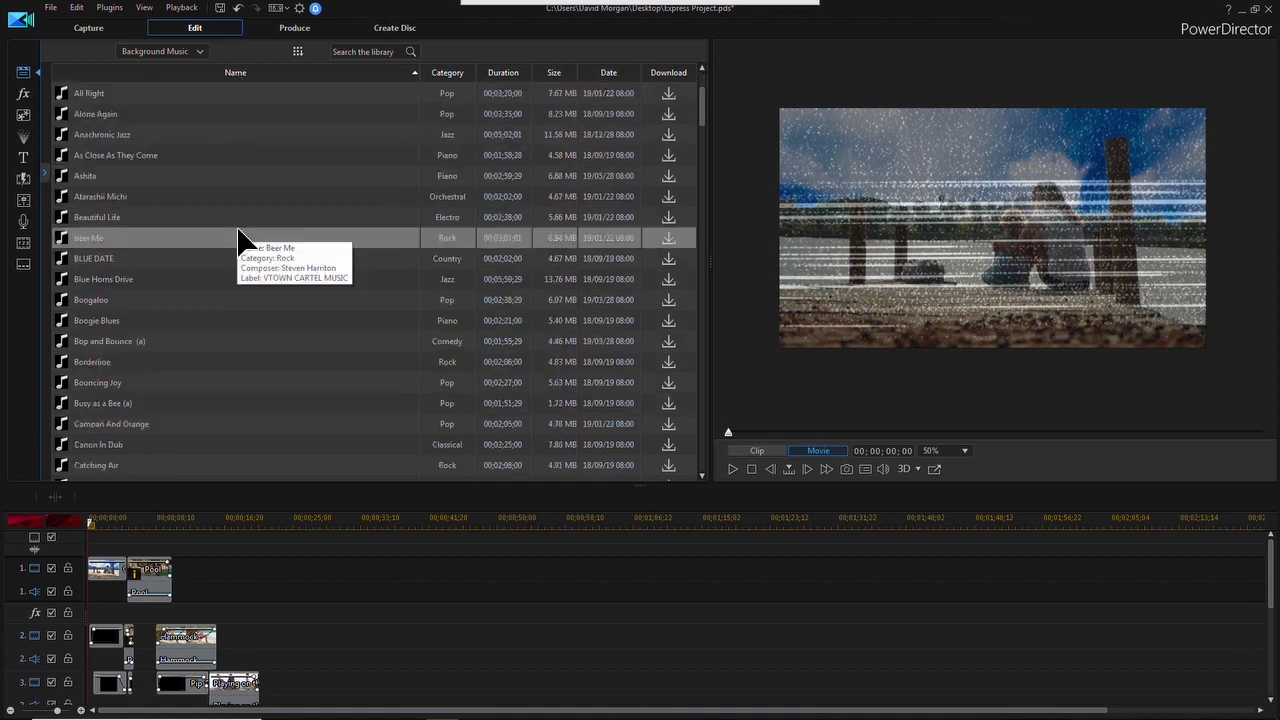
scroll(238, 240, "down", 15)
scroll(245, 225, "up", 17)
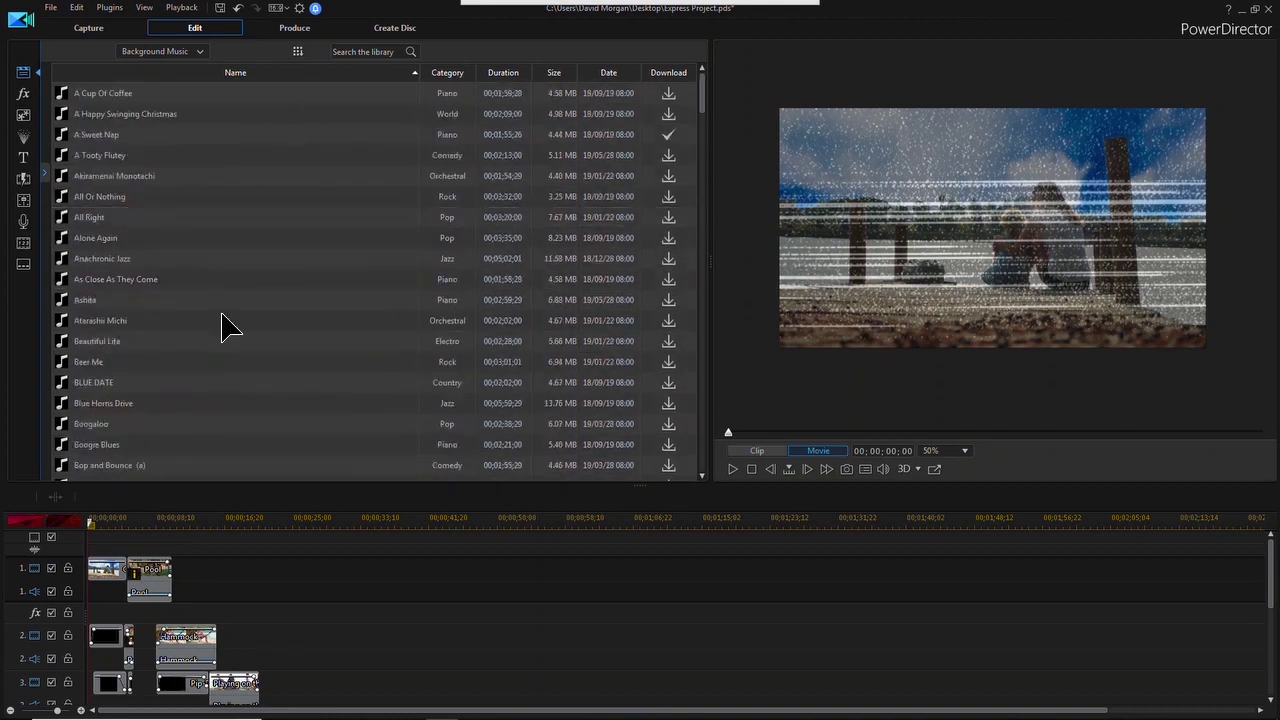
left_click(110, 238)
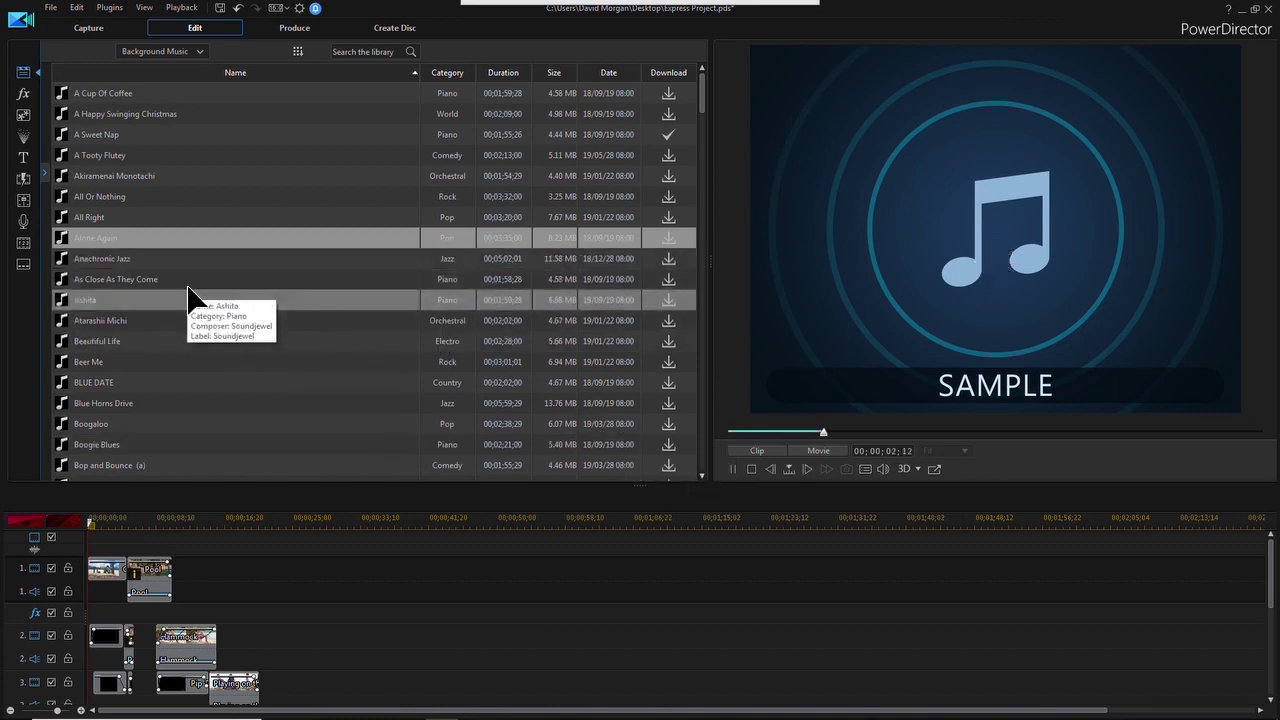
scroll(188, 298, "down", 2)
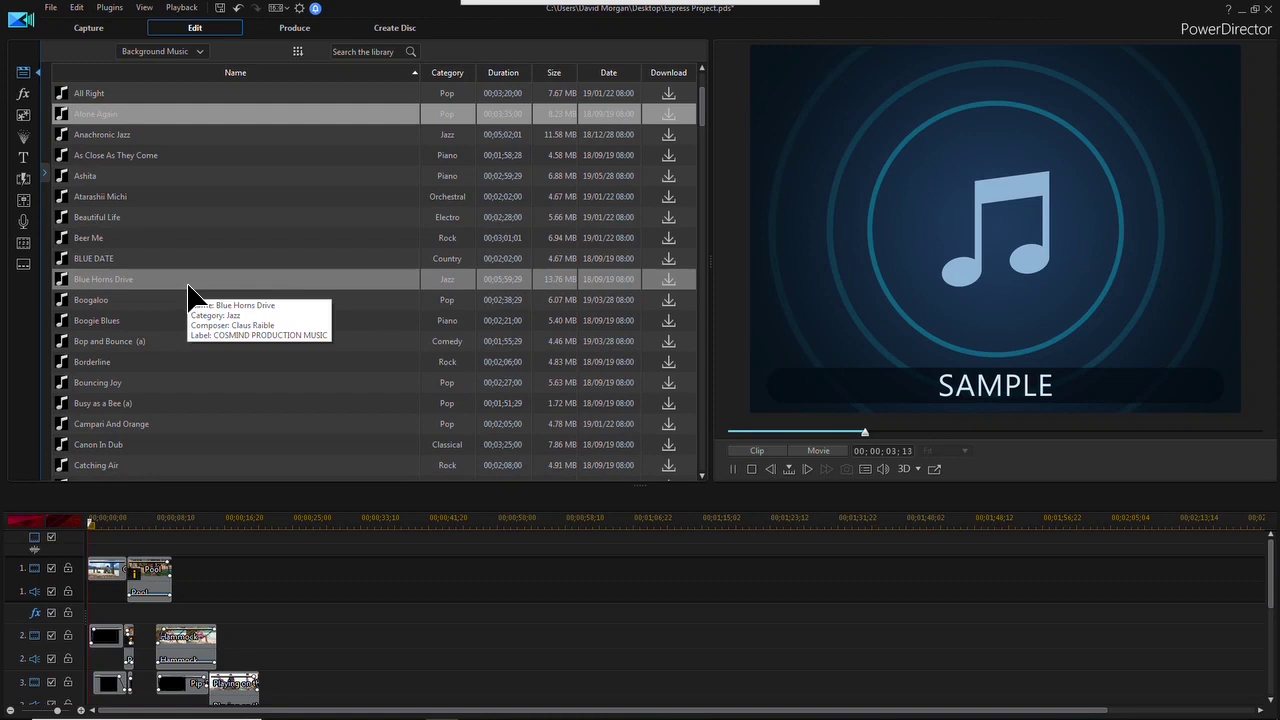
left_click(151, 338)
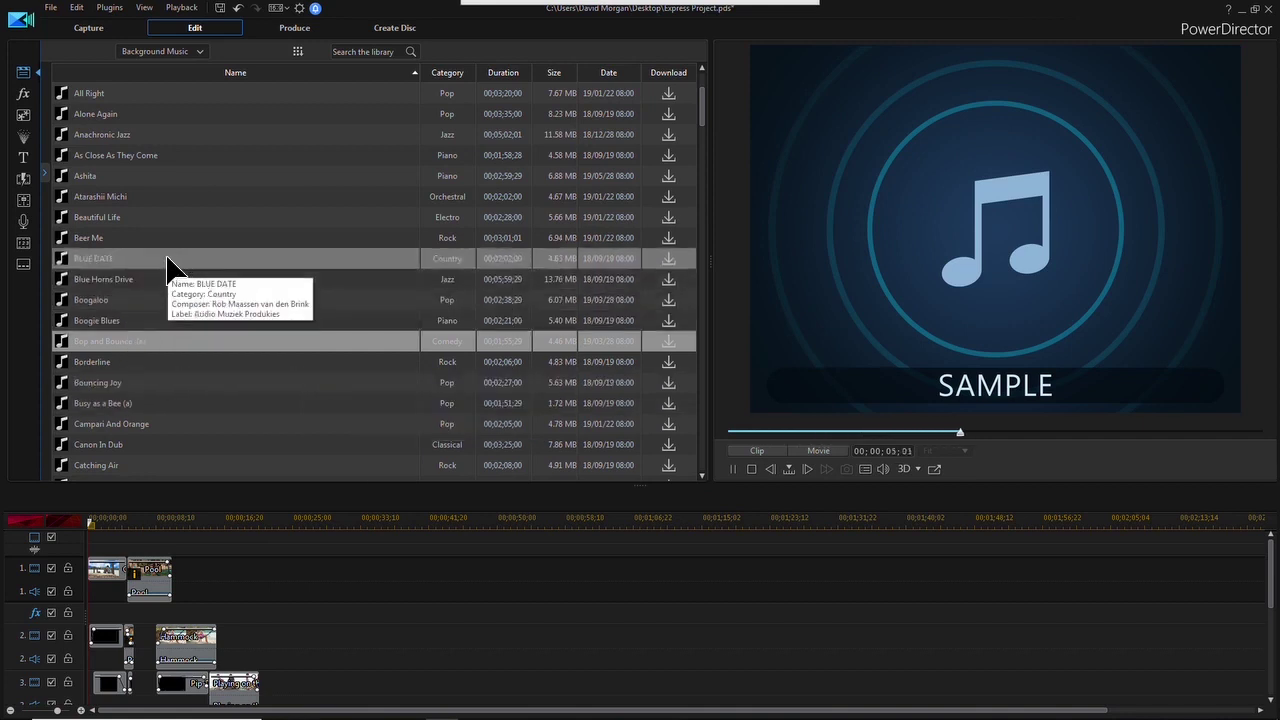
Step: Preview the Beautiful Life track, download it, and place it at the start of the timeline's music track
left_click(160, 219)
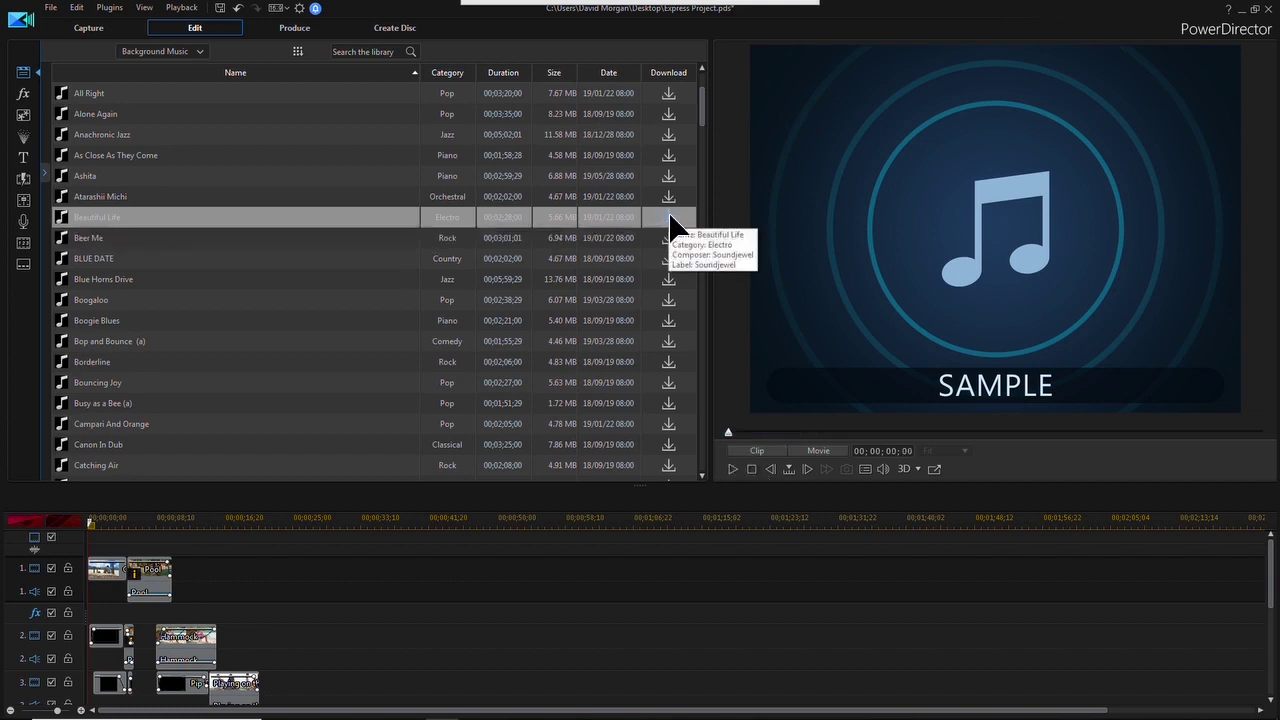
left_click(670, 219)
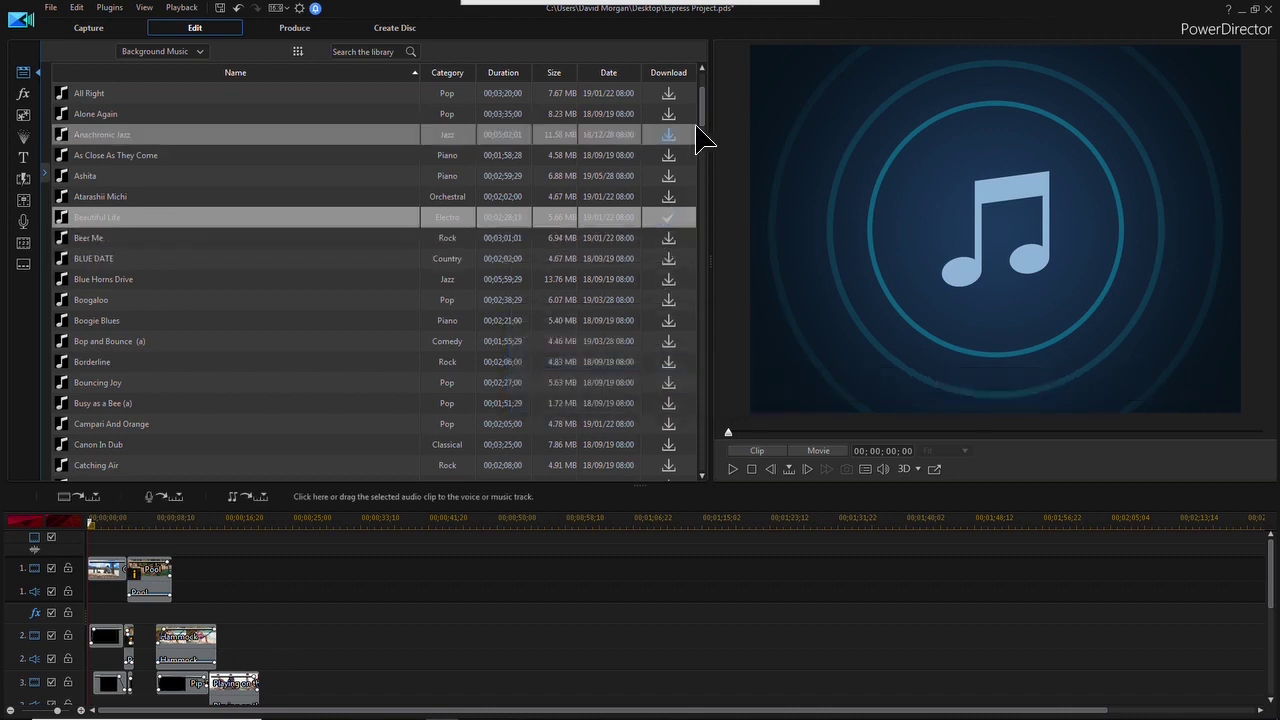
left_click_drag(1272, 570, 1268, 690)
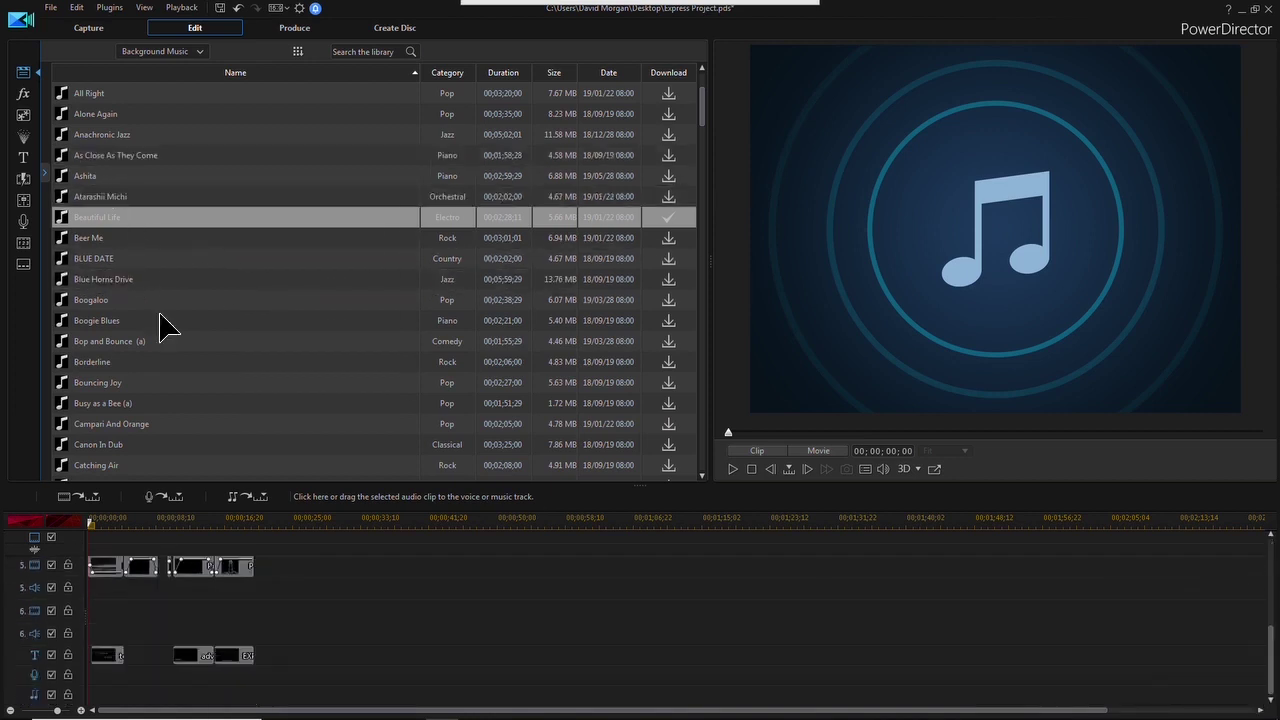
left_click_drag(94, 218, 88, 706)
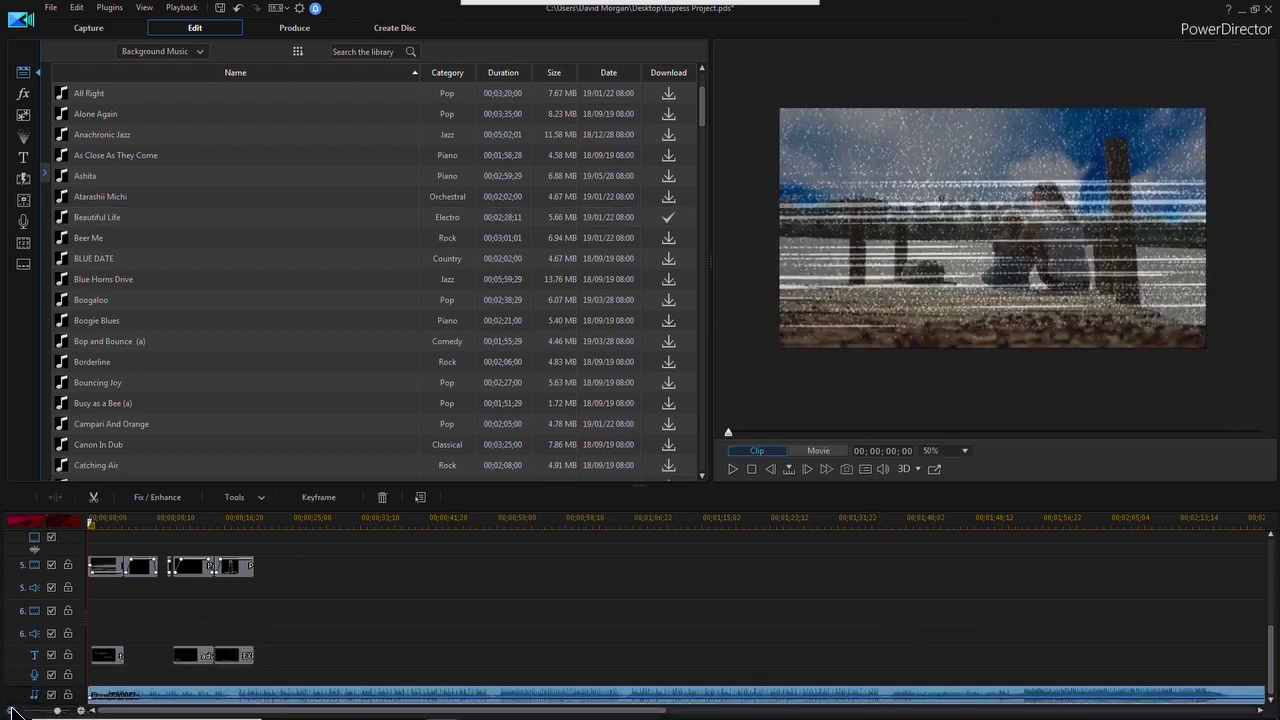
Step: Shorten the end of the Beautiful Life music clip to a duration of about 00;00;22;15
left_click(11, 710)
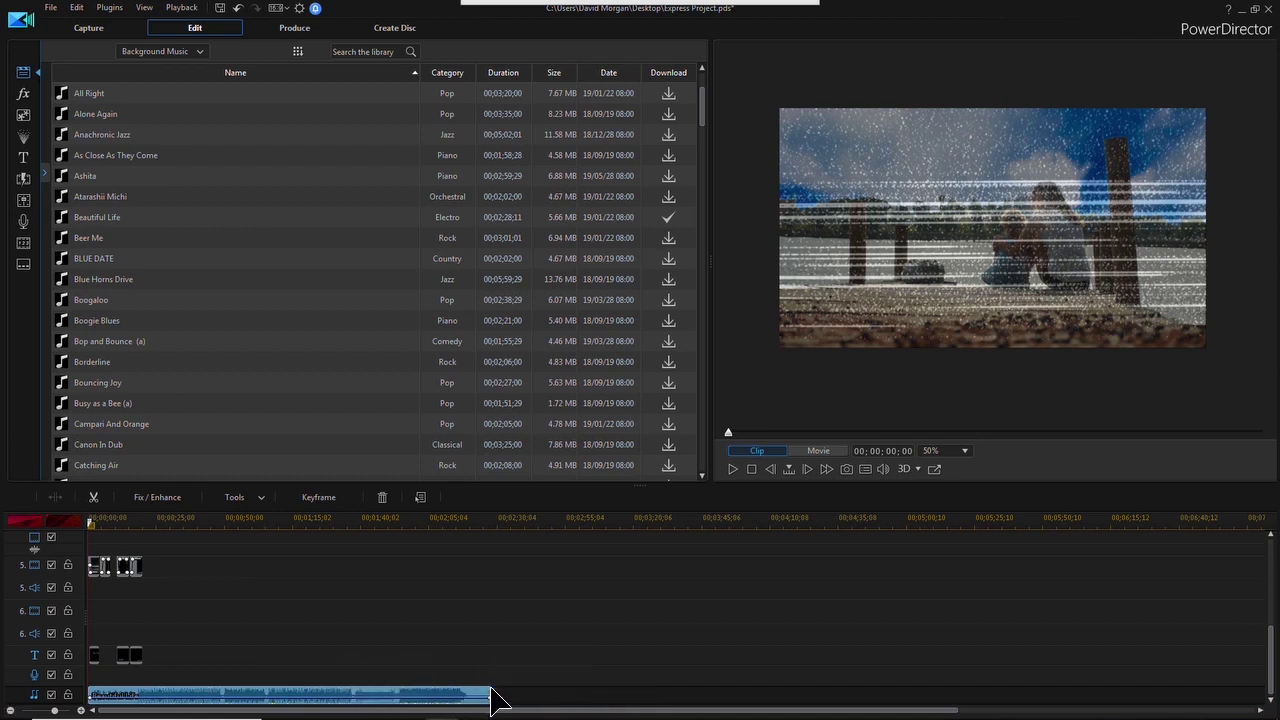
left_click_drag(492, 700, 151, 698)
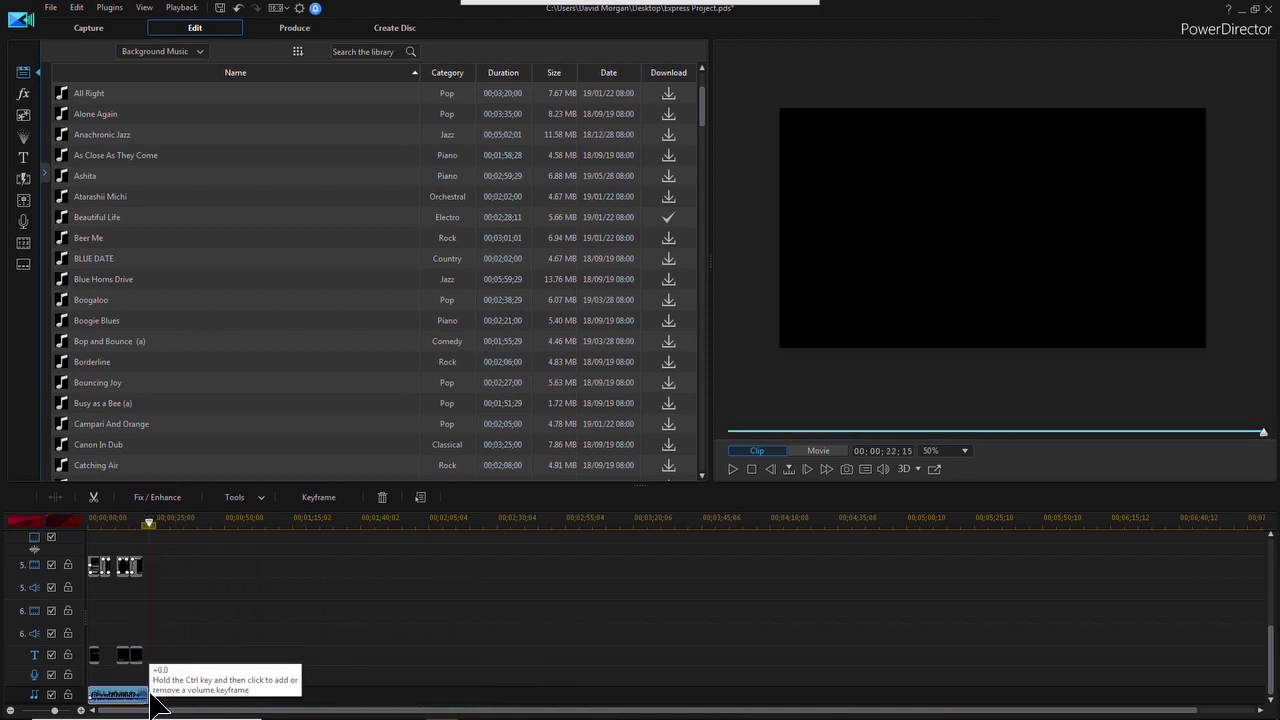
left_click(152, 696)
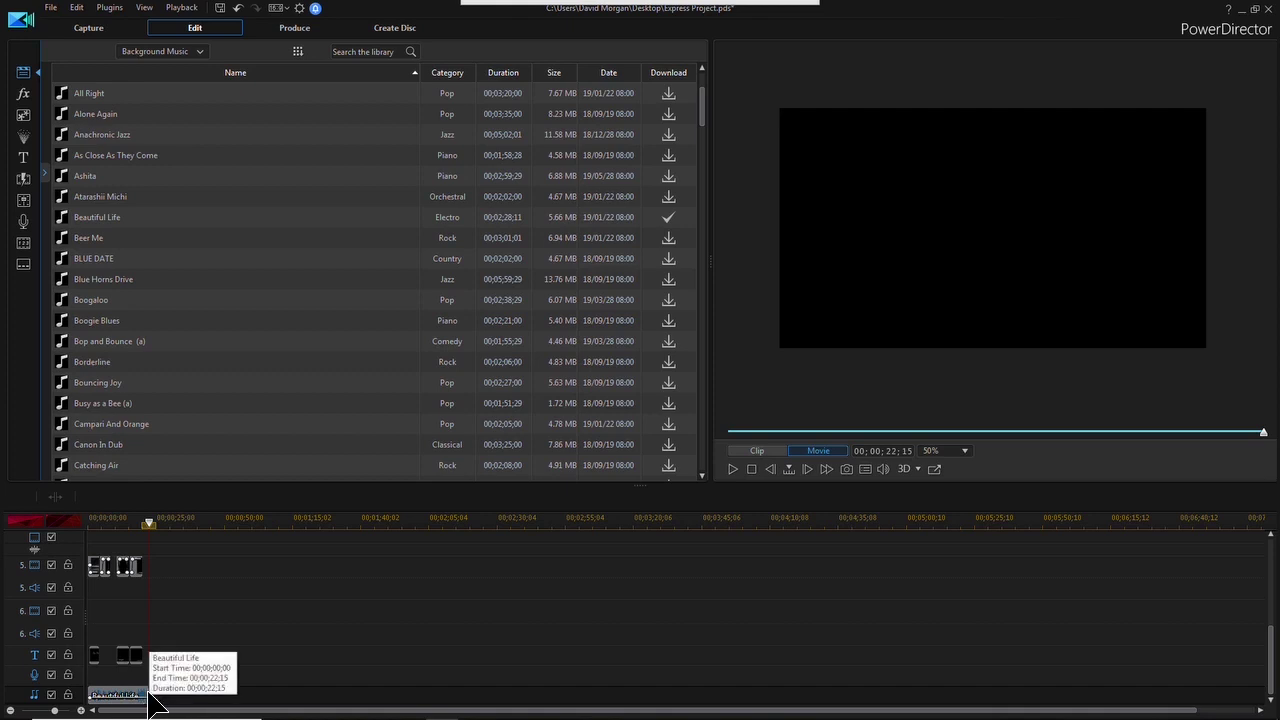
Step: Split off and delete the music beyond the end of the video at 00;00;20;11, and play the project from the beginning
scroll(200, 705, "up", 2)
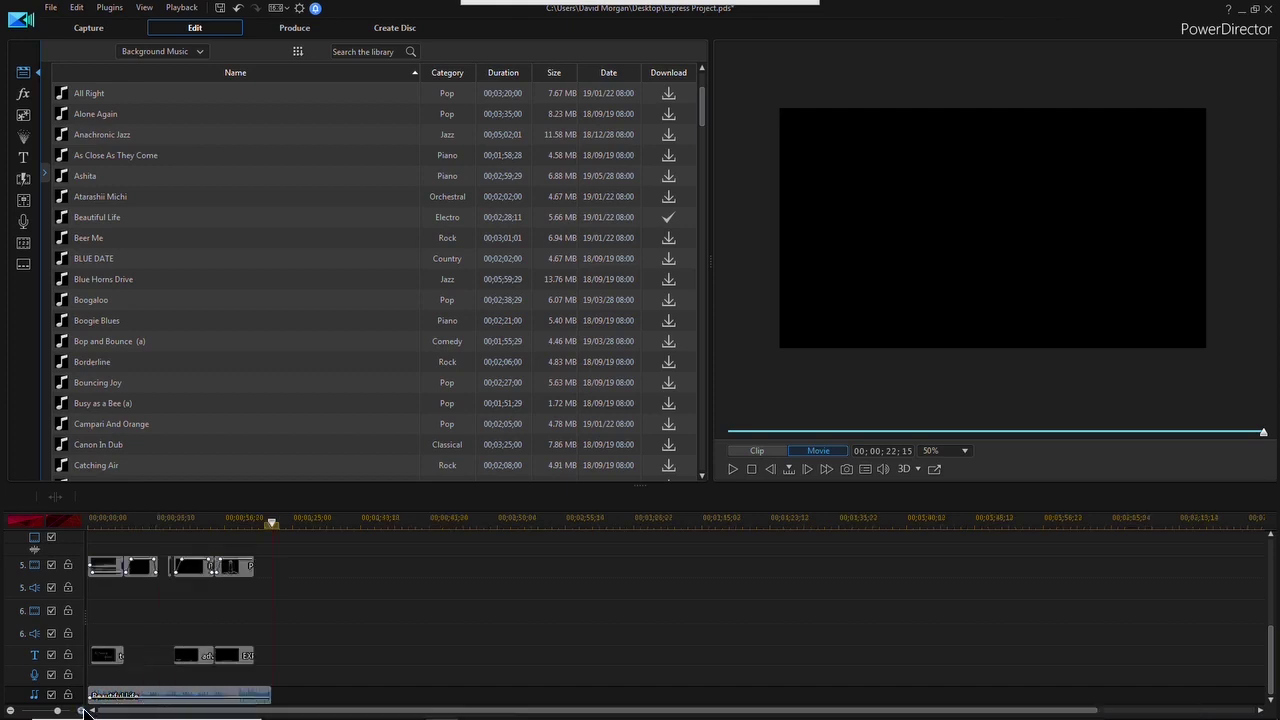
left_click(266, 697)
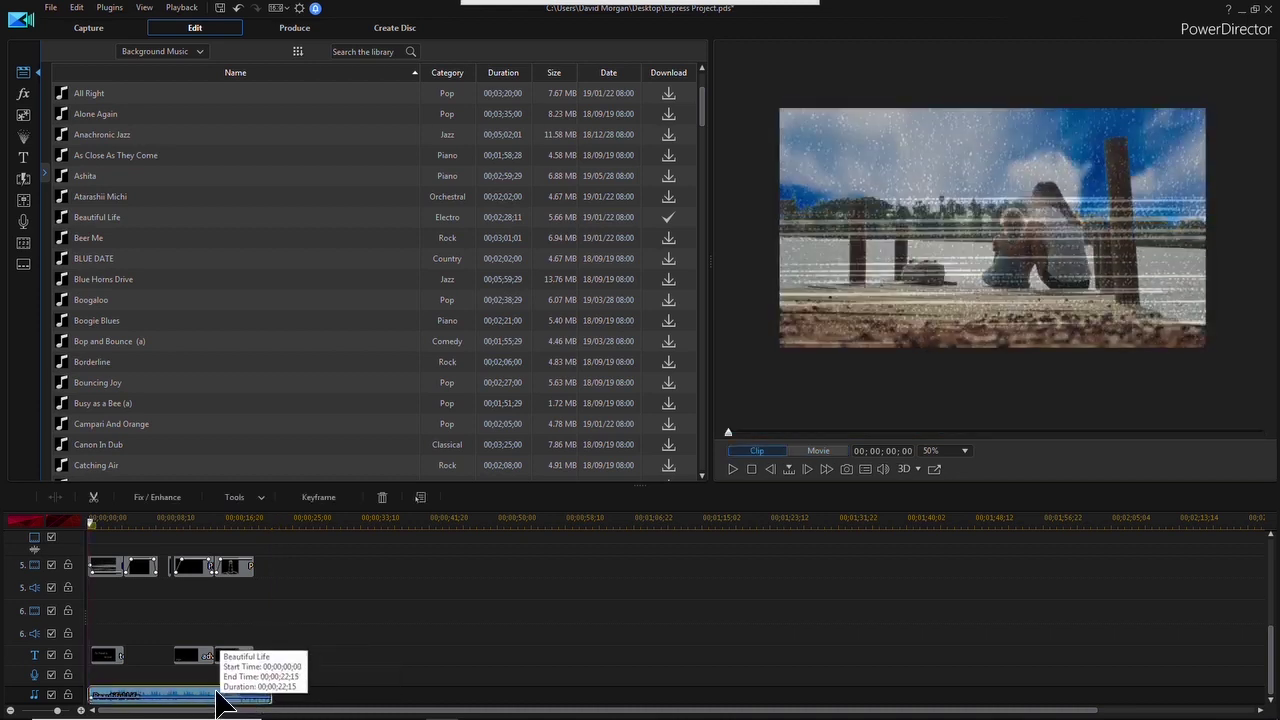
left_click(256, 521)
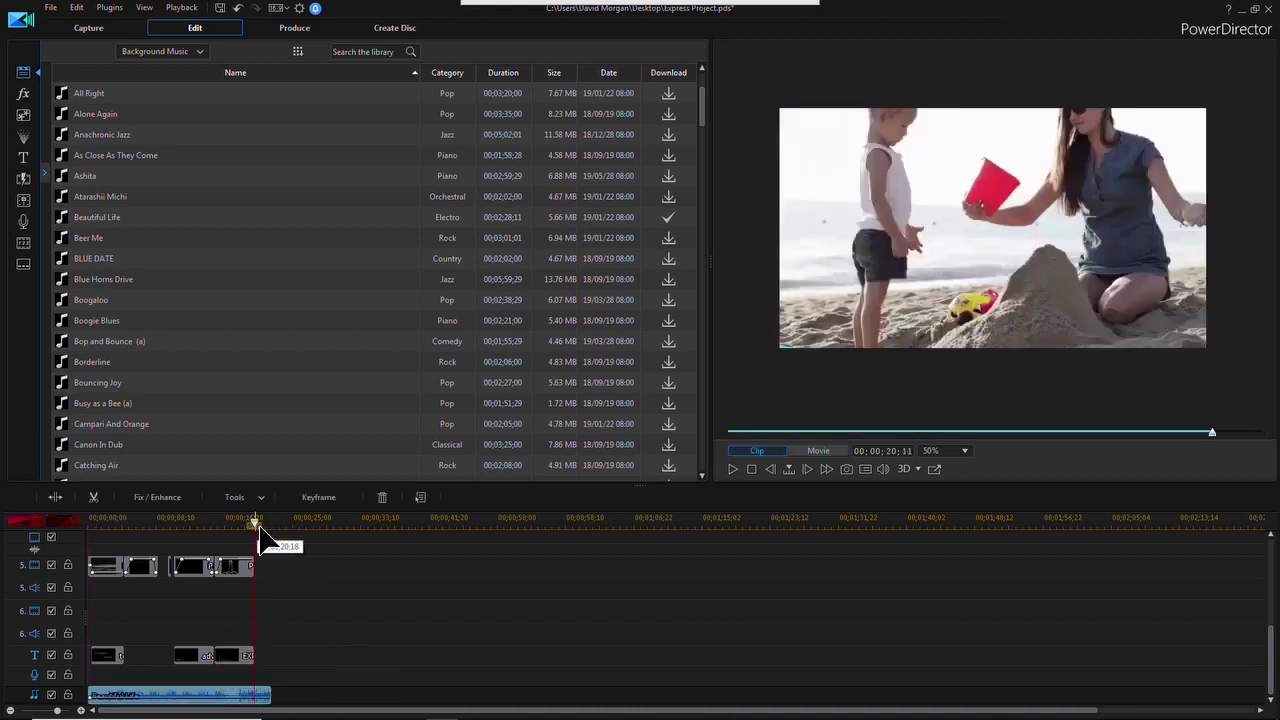
left_click(55, 498)
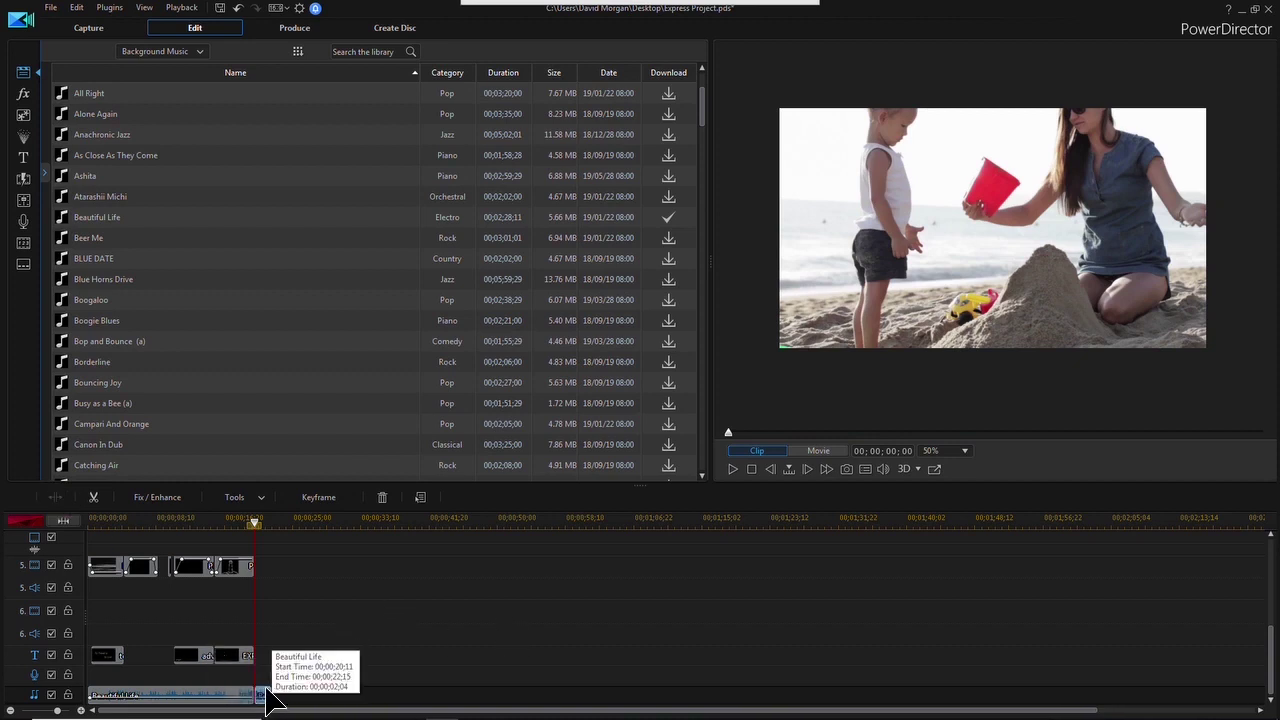
key("Delete")
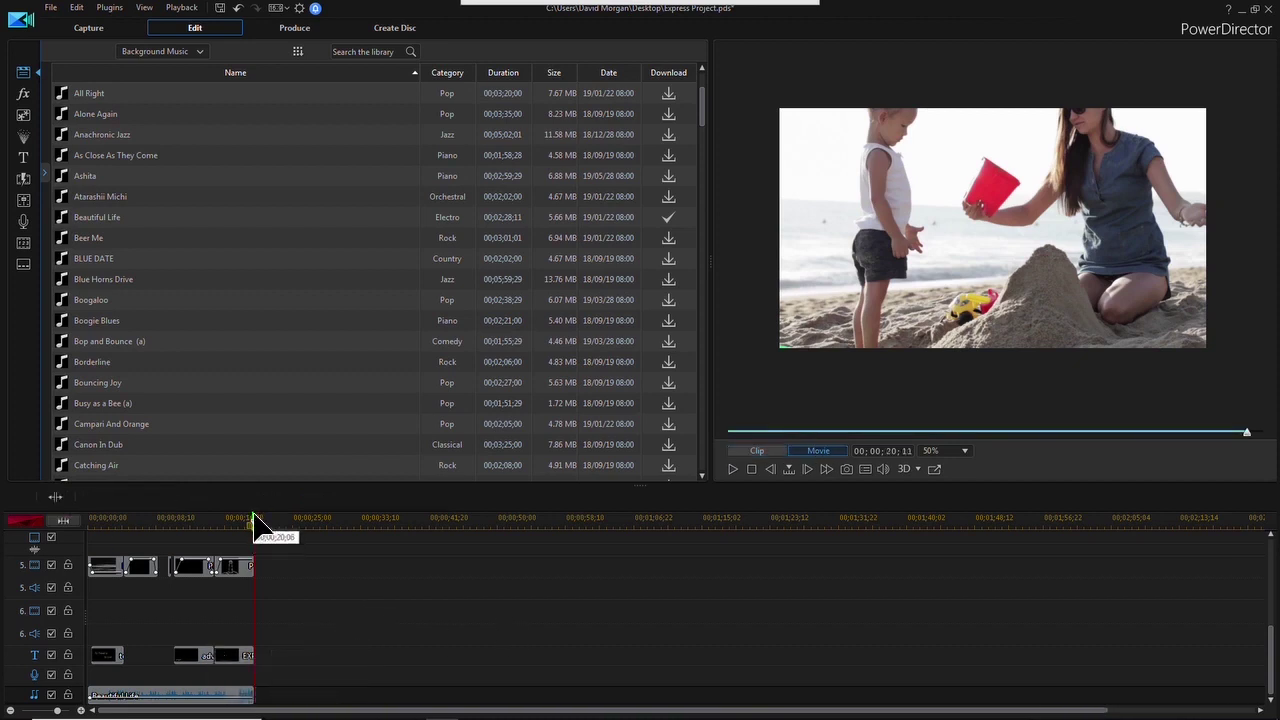
left_click_drag(254, 518, 23, 534)
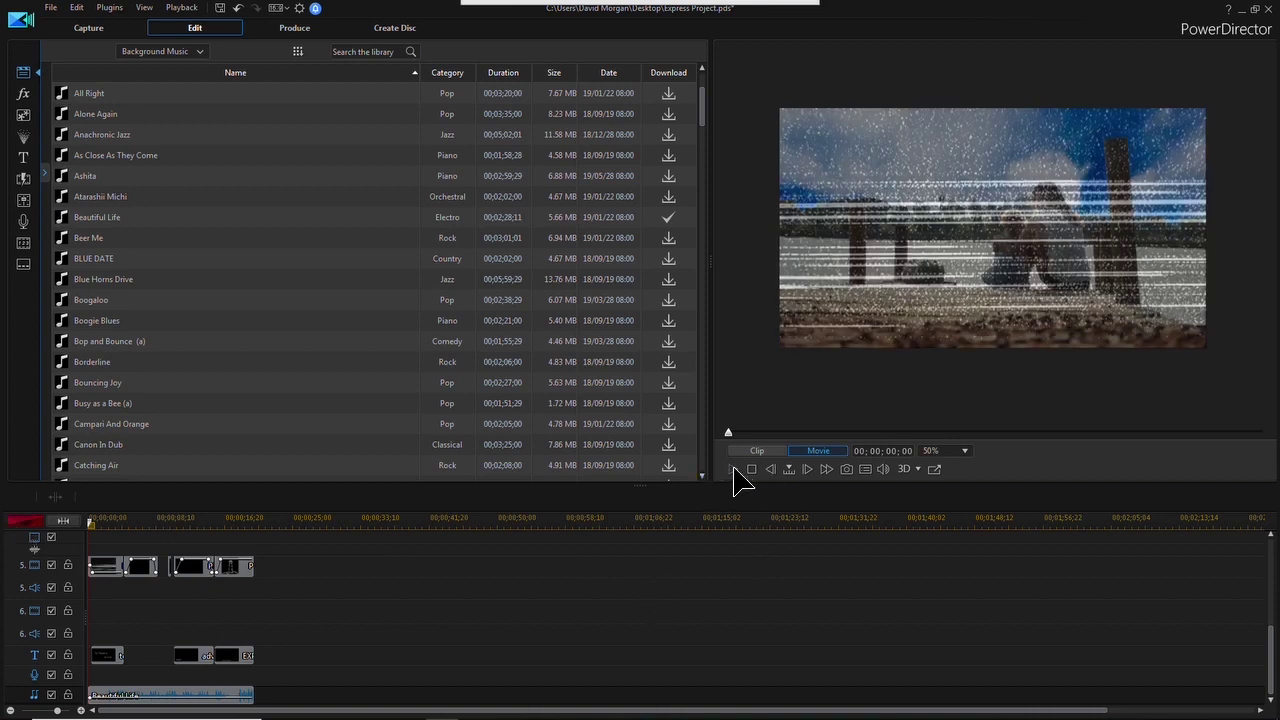
left_click(733, 470)
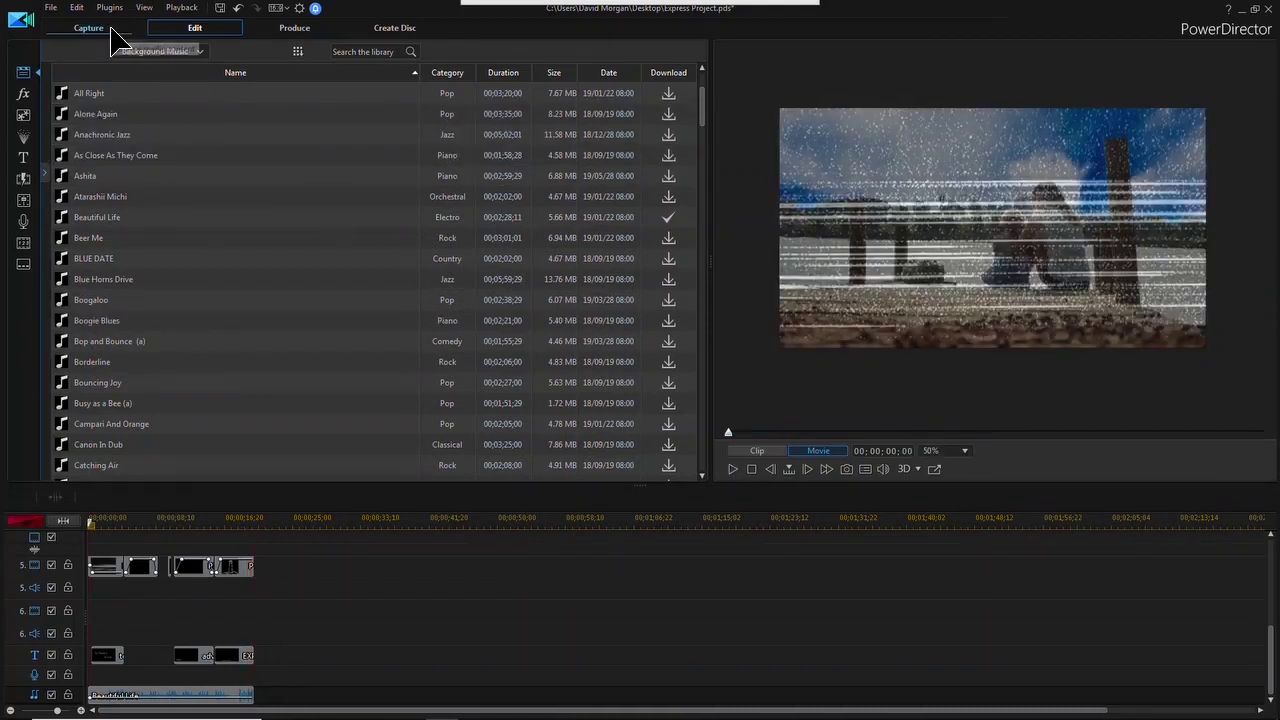
Step: Open the Express Projects library and preview the Travel Project 02-Middle template
left_click(190, 52)
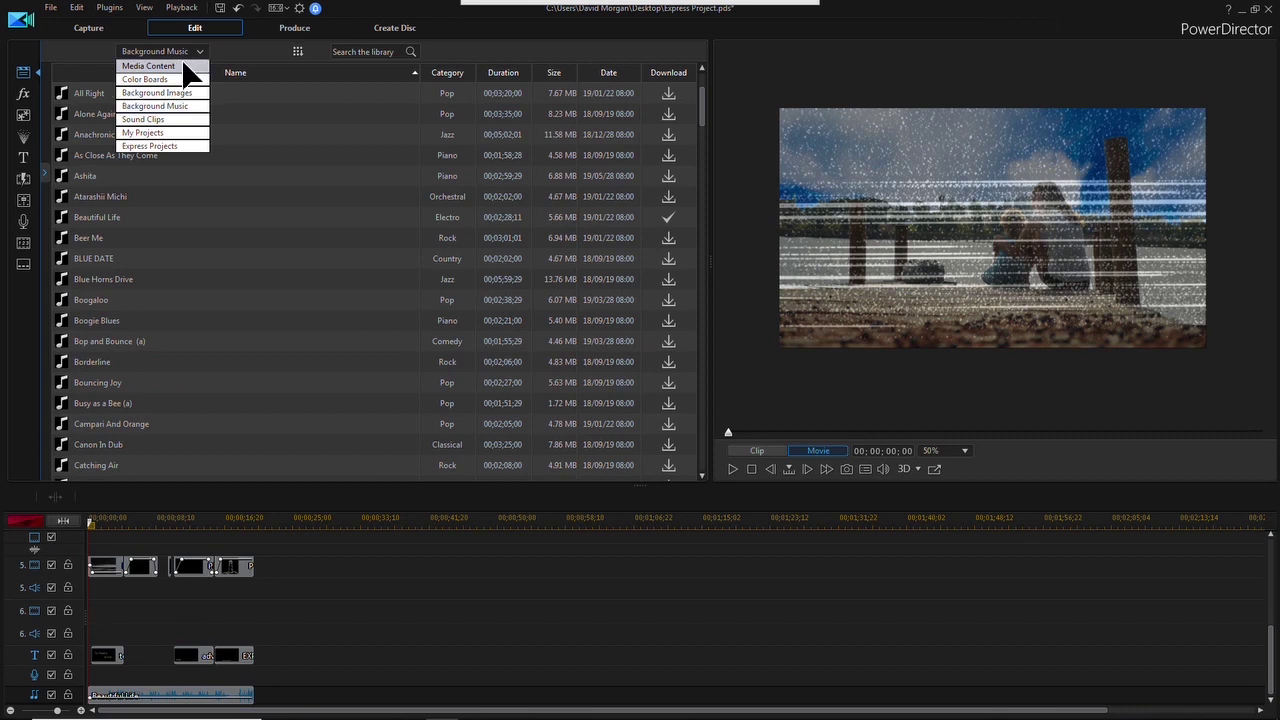
left_click(180, 148)
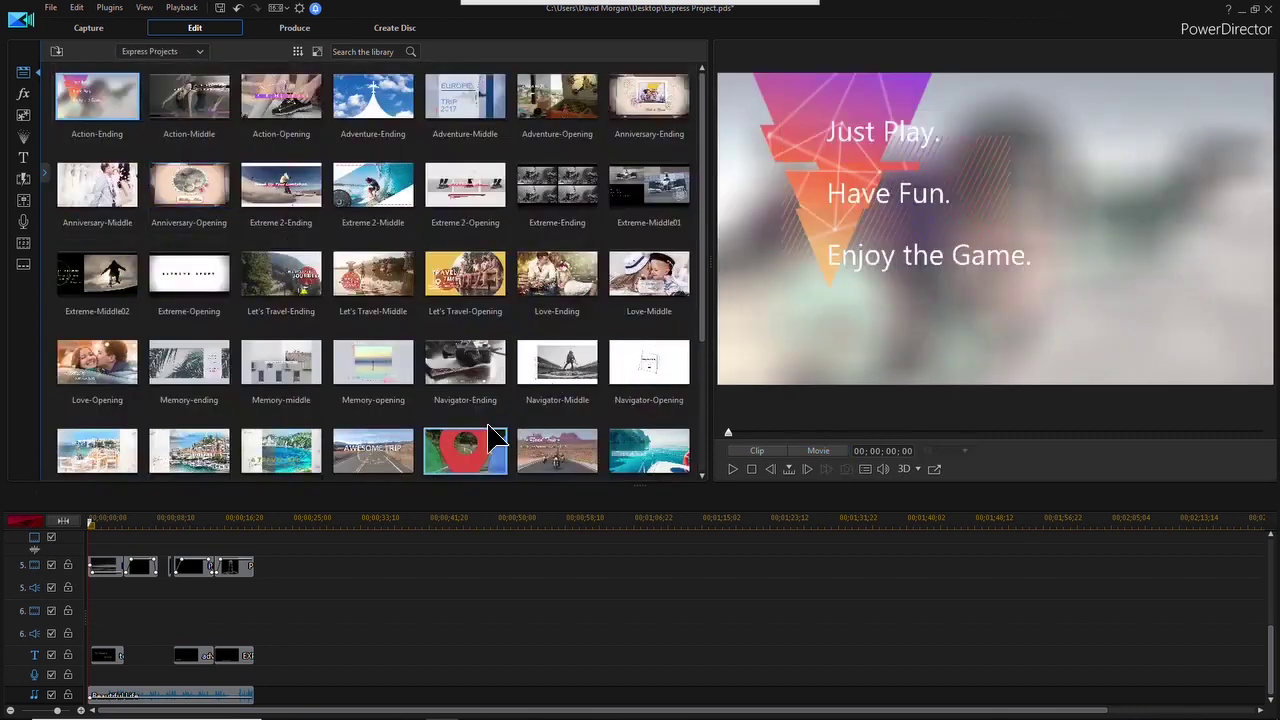
scroll(530, 270, "down", 3)
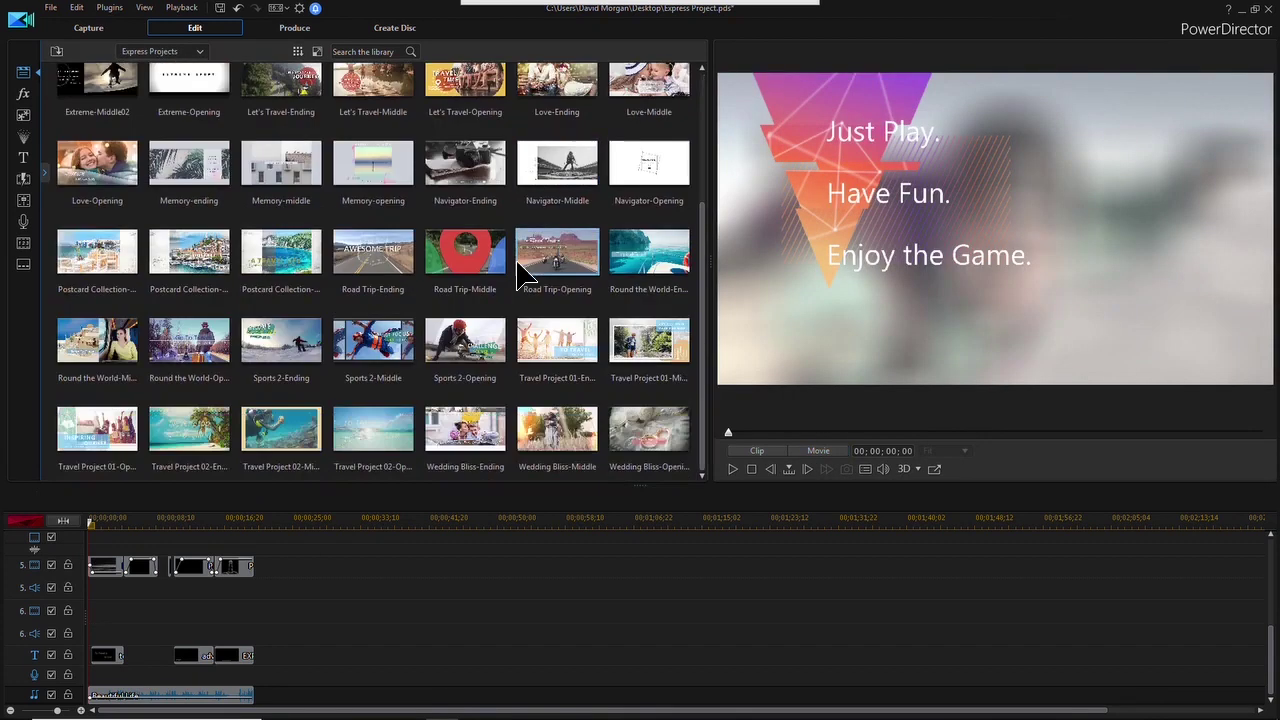
left_click(265, 425)
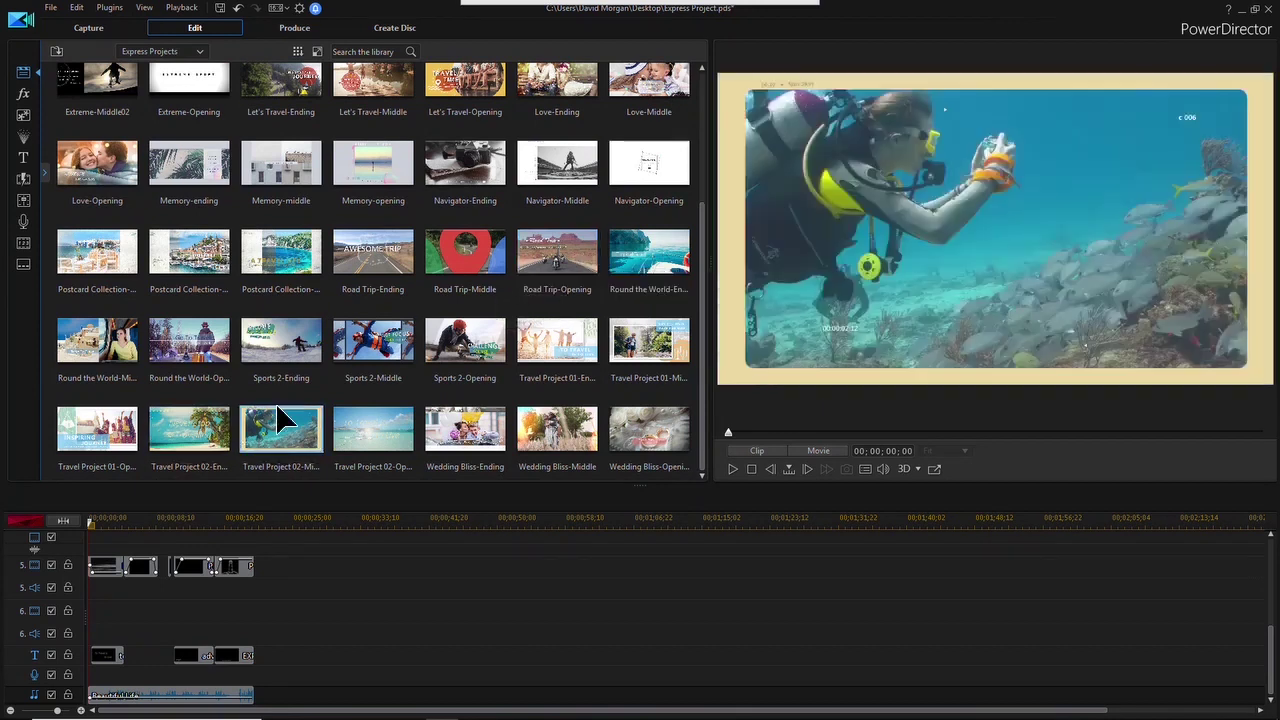
left_click(733, 469)
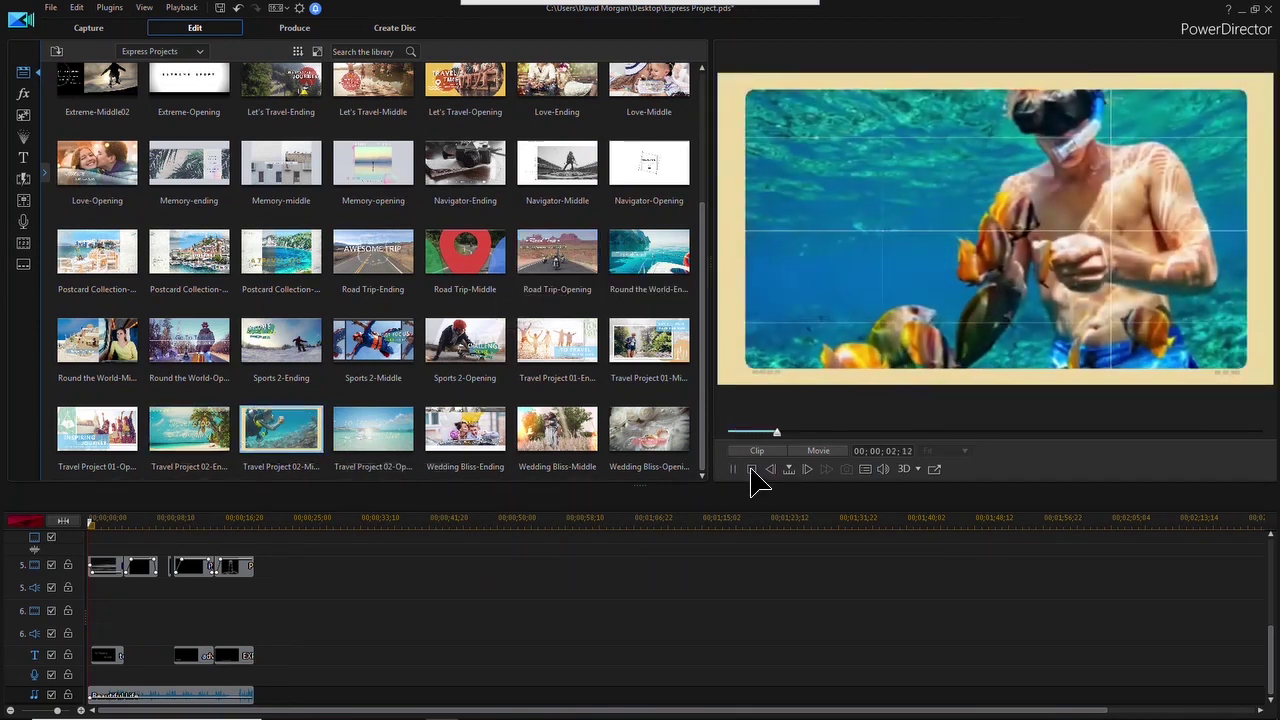
left_click(752, 469)
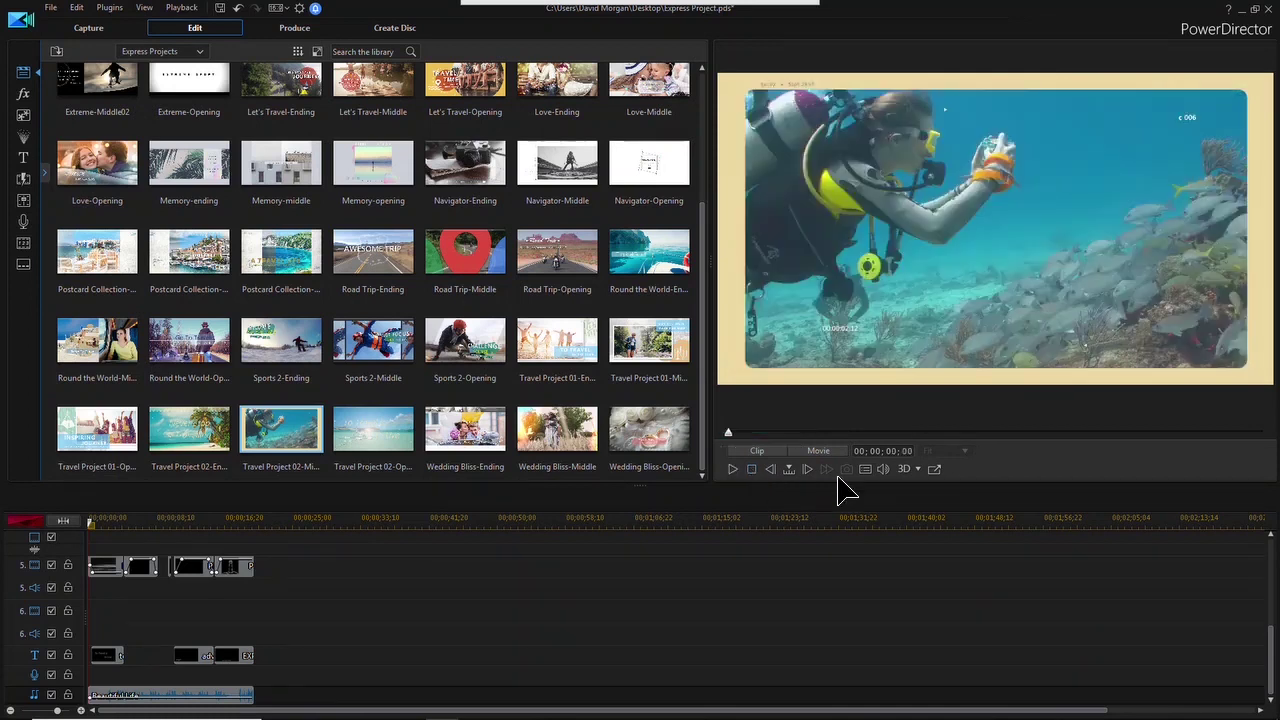
Step: Add Travel Project 02-Middle to the timeline at 00;00;20;11, followed by Travel Project 02-Ending at 00;00;40;15
scroll(690, 150, "up", 1)
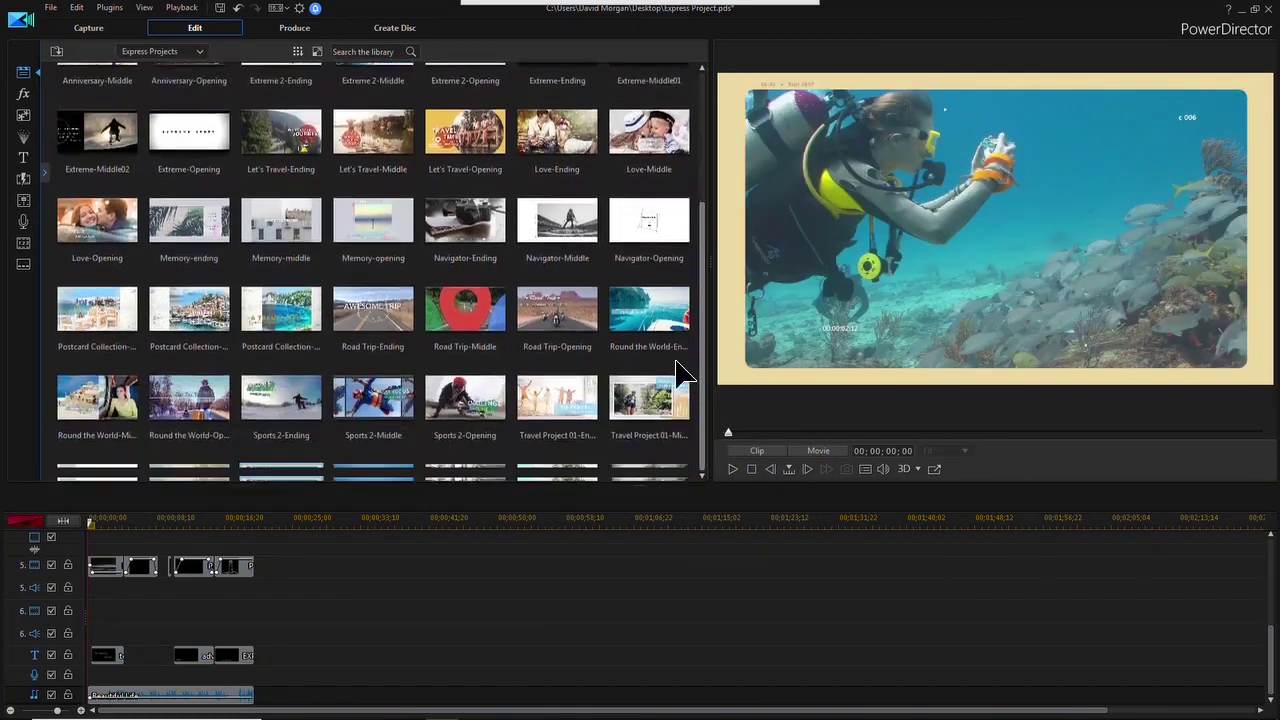
scroll(680, 372, "down", 1)
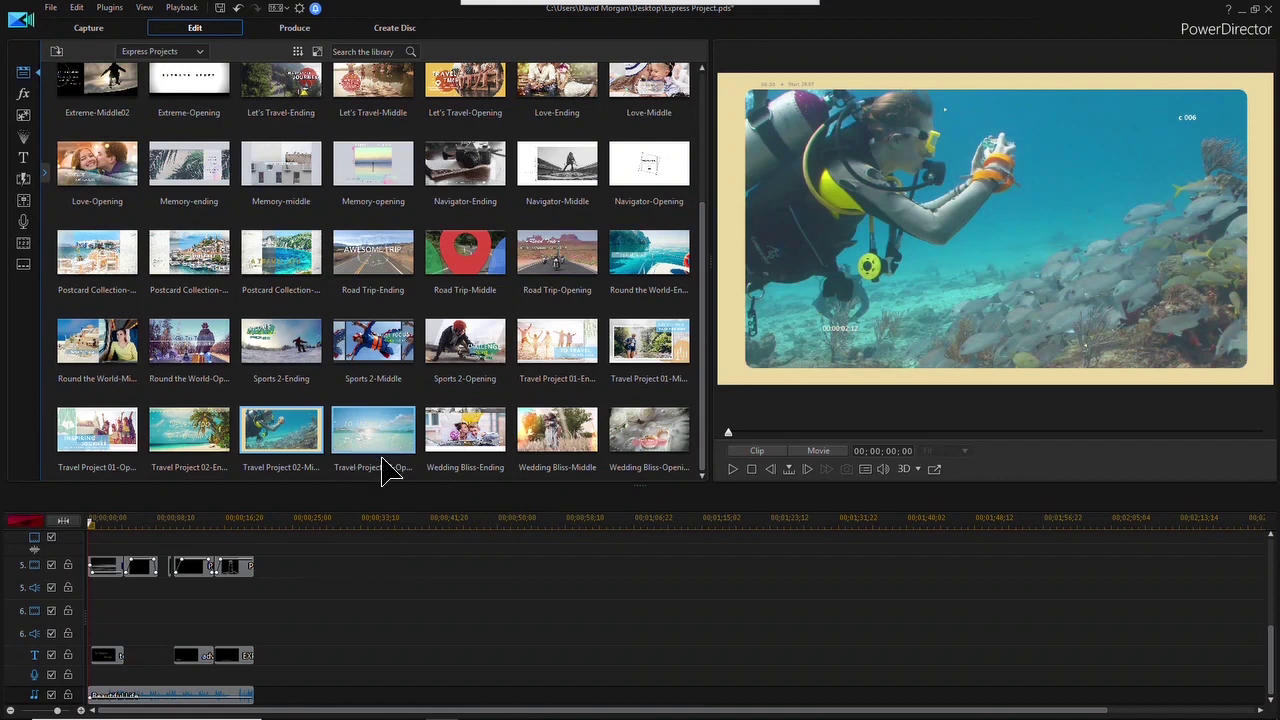
left_click_drag(286, 426, 258, 618)
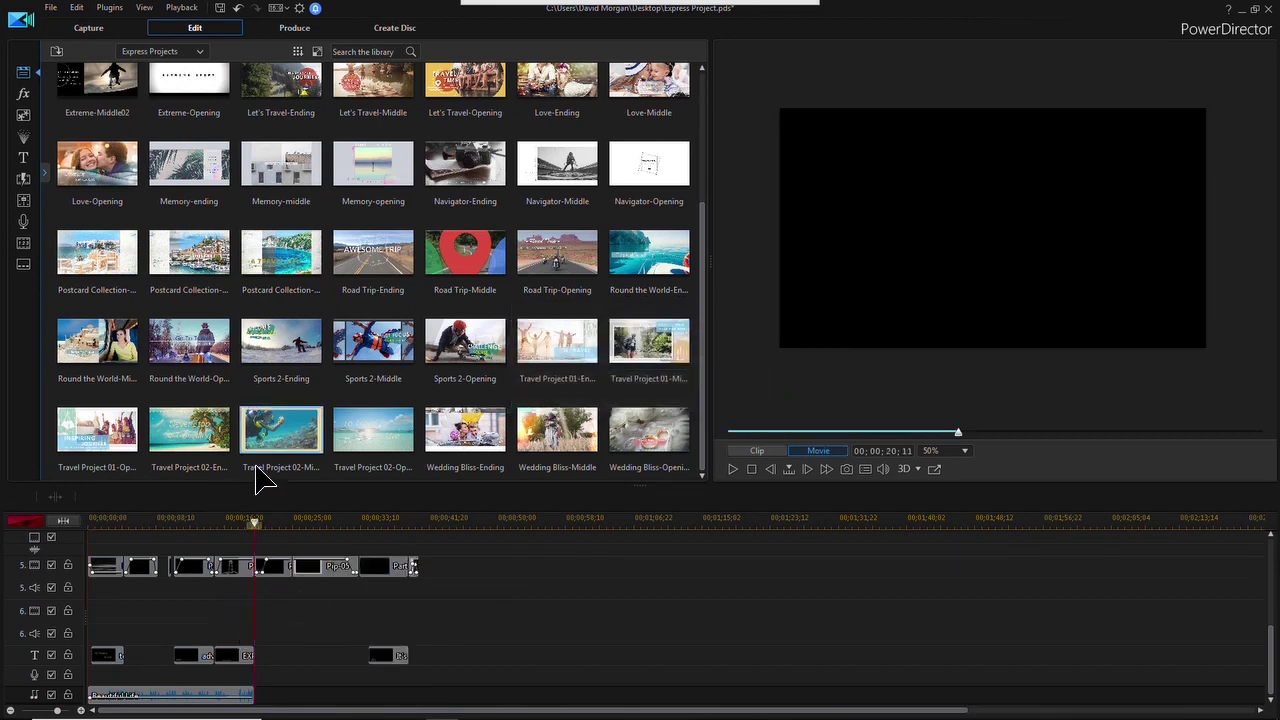
left_click_drag(185, 462, 420, 623)
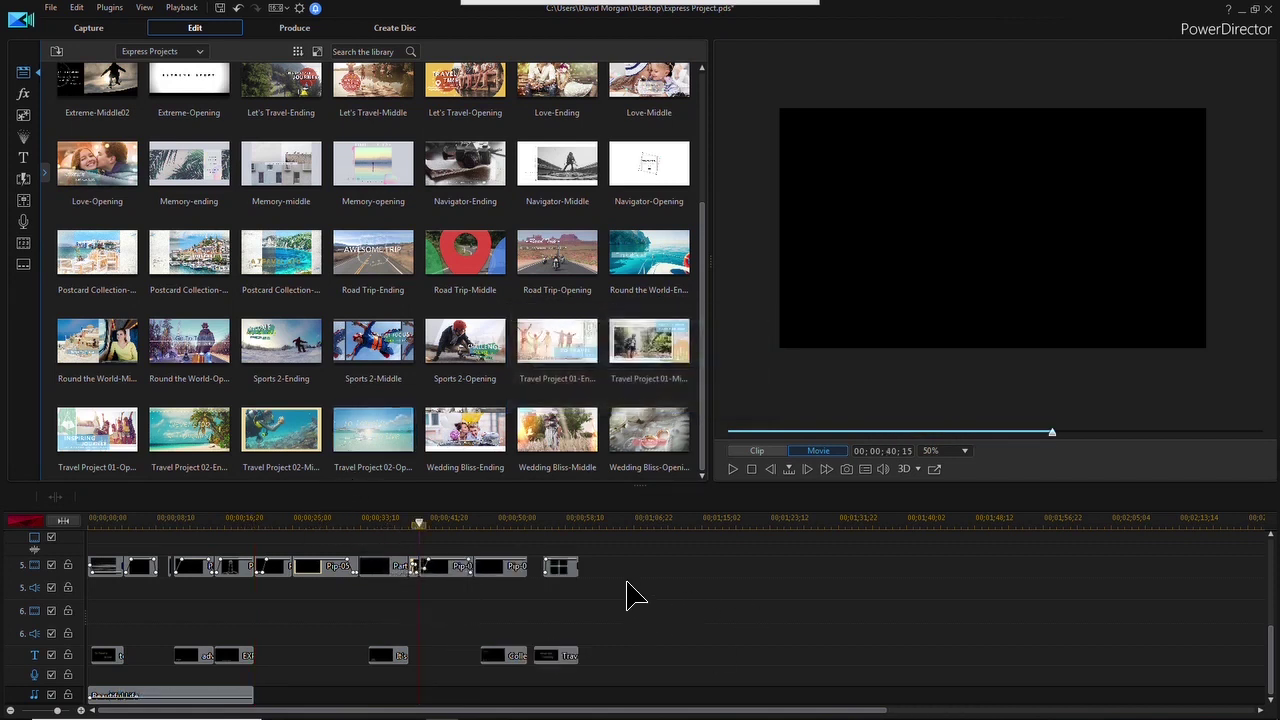
mouse_move(480, 38)
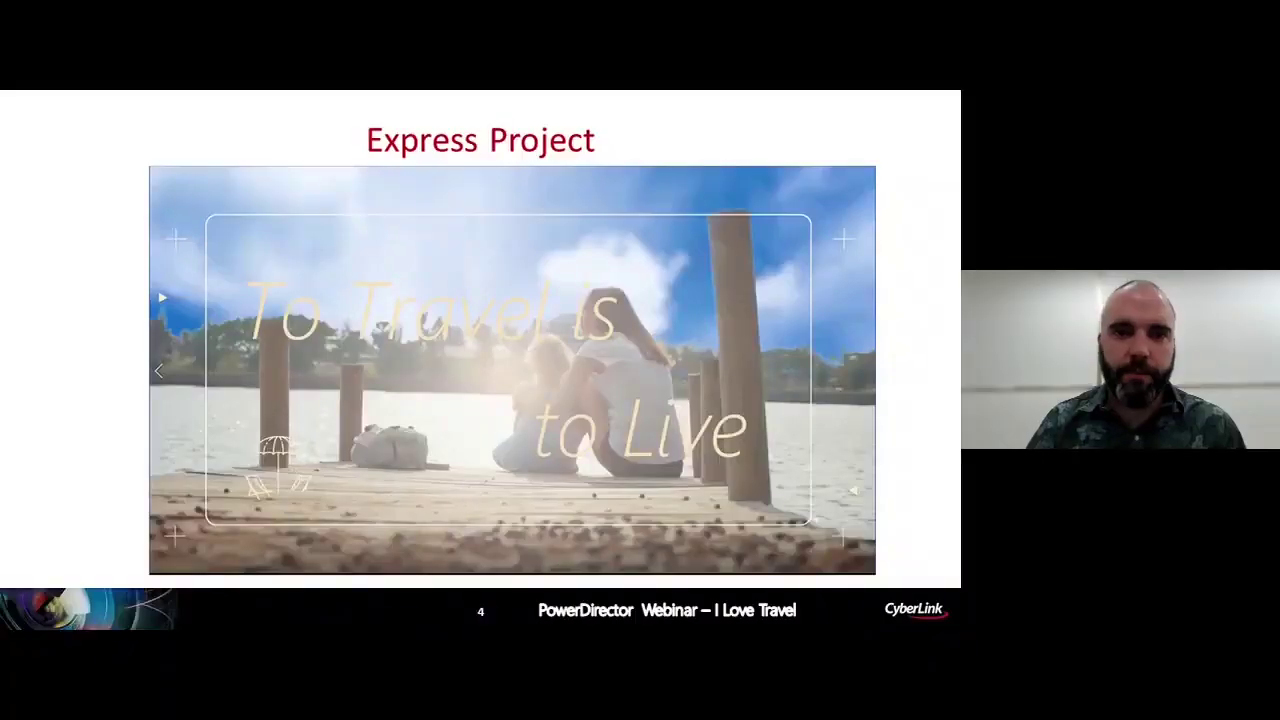
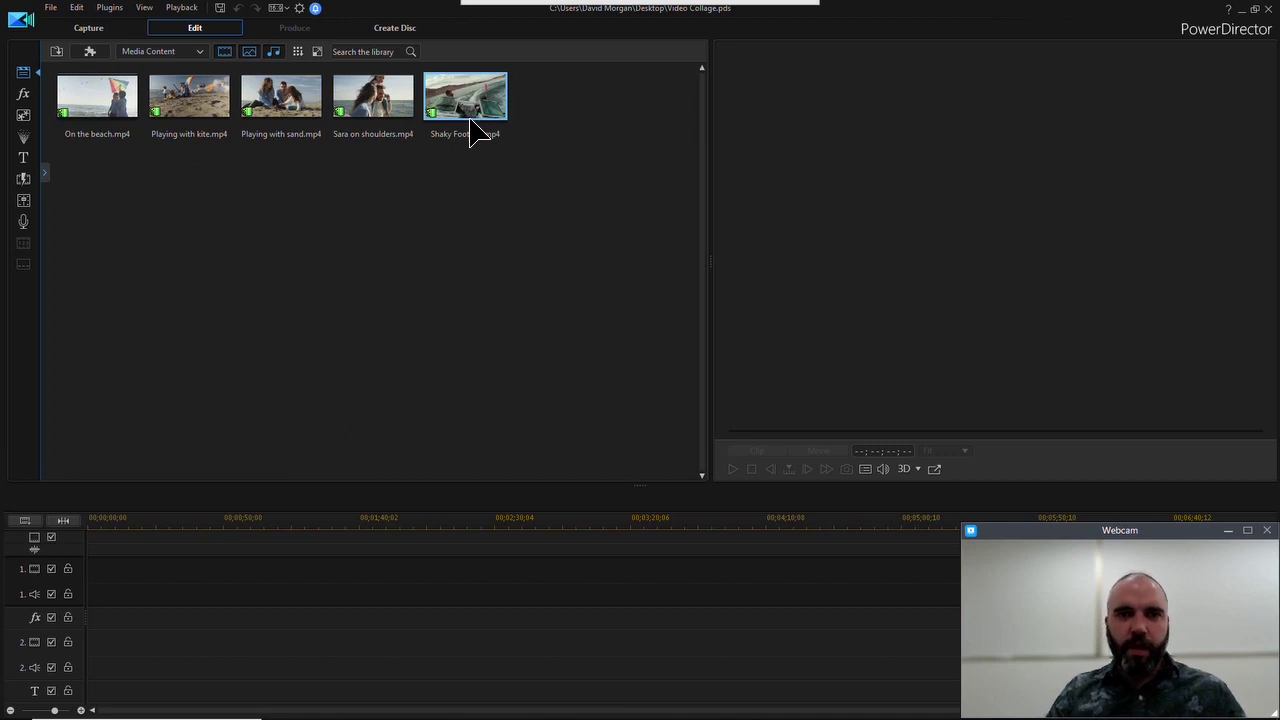
Step: Add Shaky Footage.mp4 to the start of track 1 in the Video Collage project and play it
left_click_drag(478, 131, 68, 622)
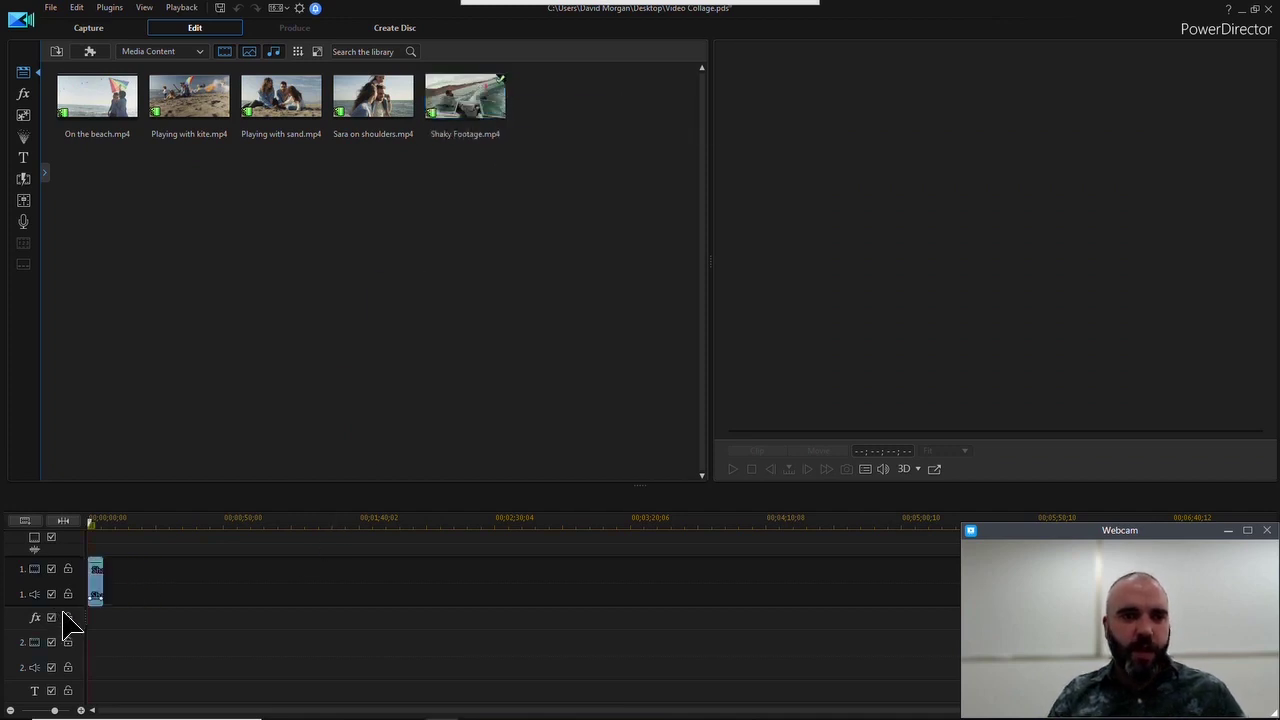
left_click(734, 468)
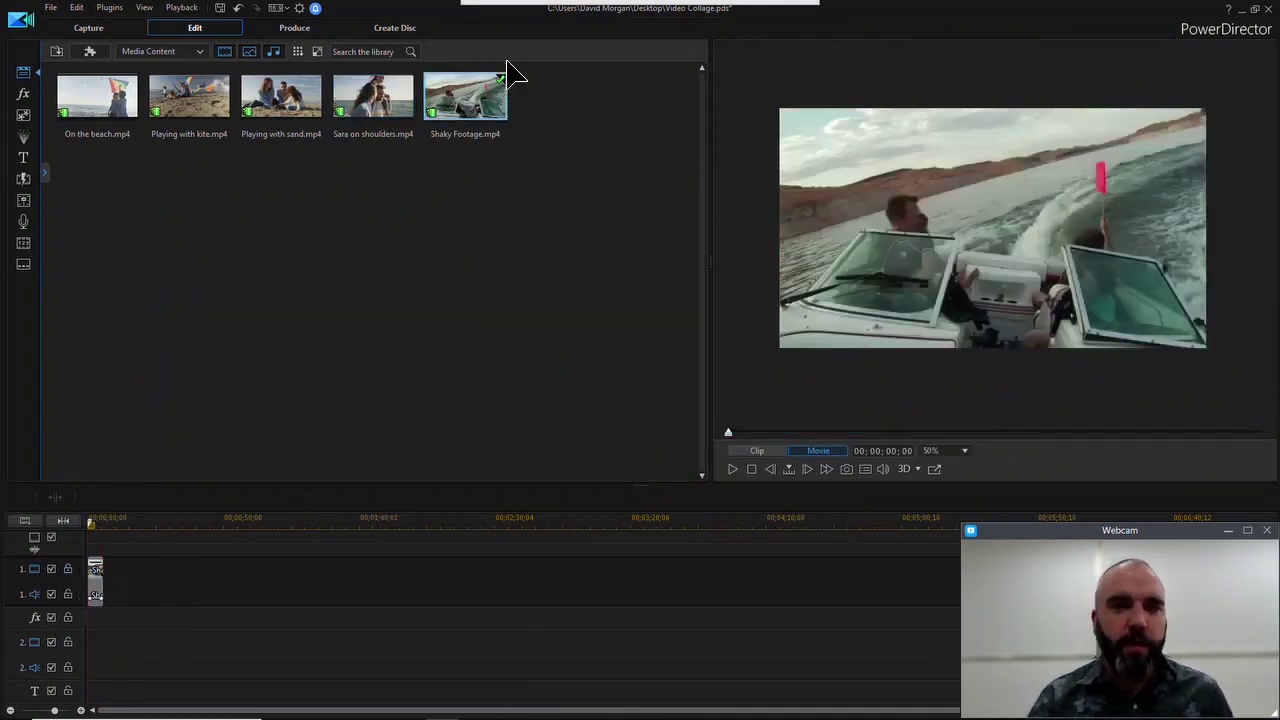
Step: Enable the Video Stabilizer fix on the Shaky Footage clip and play the clip to check the stabilization
left_click(101, 577)
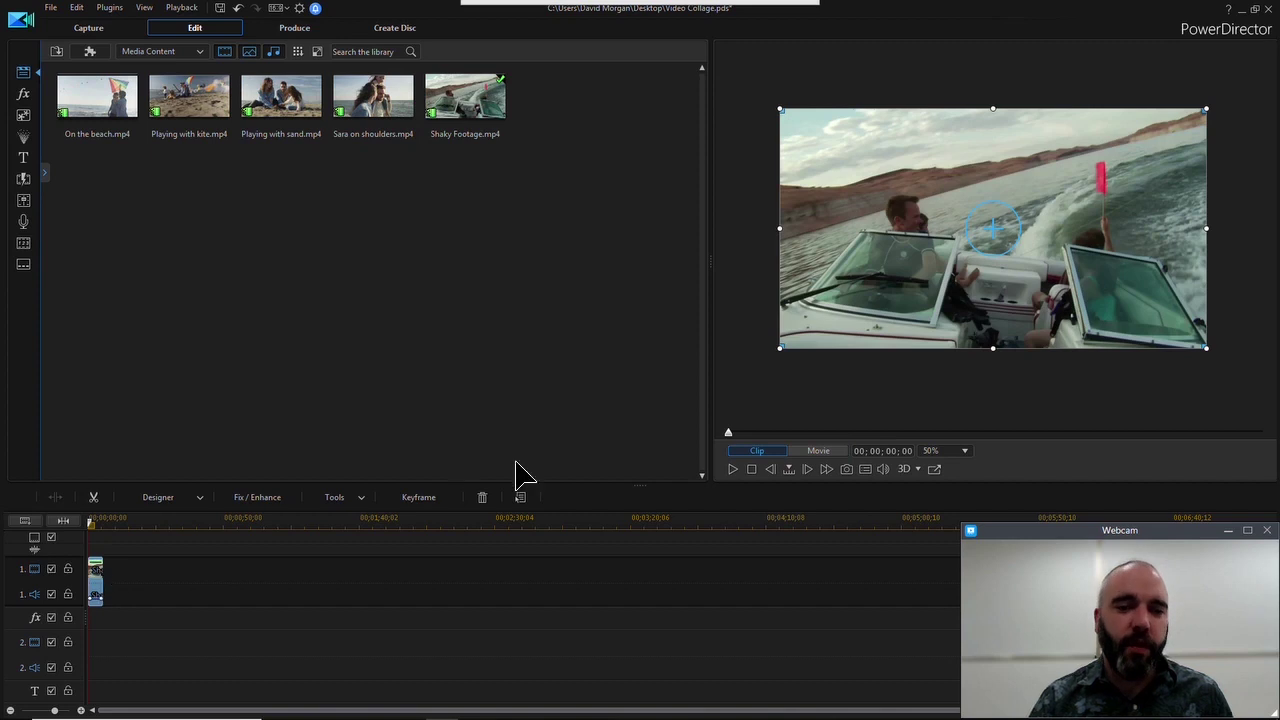
left_click(290, 497)
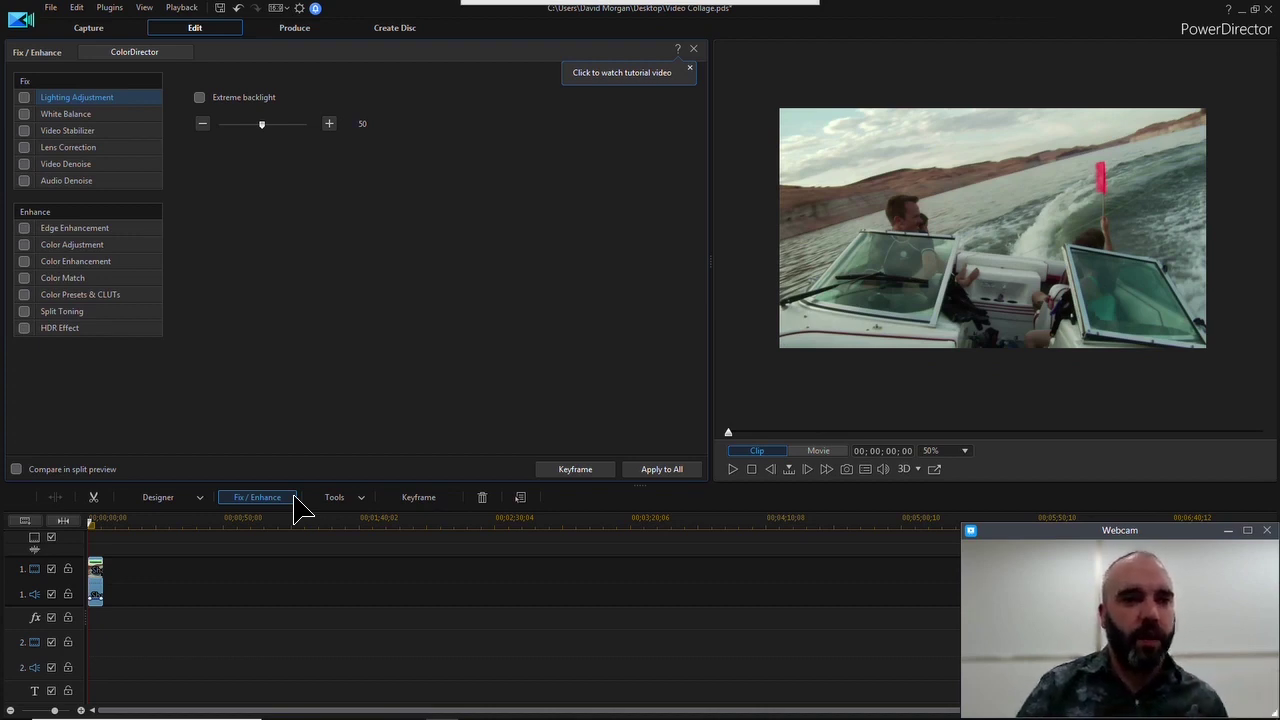
left_click(25, 131)
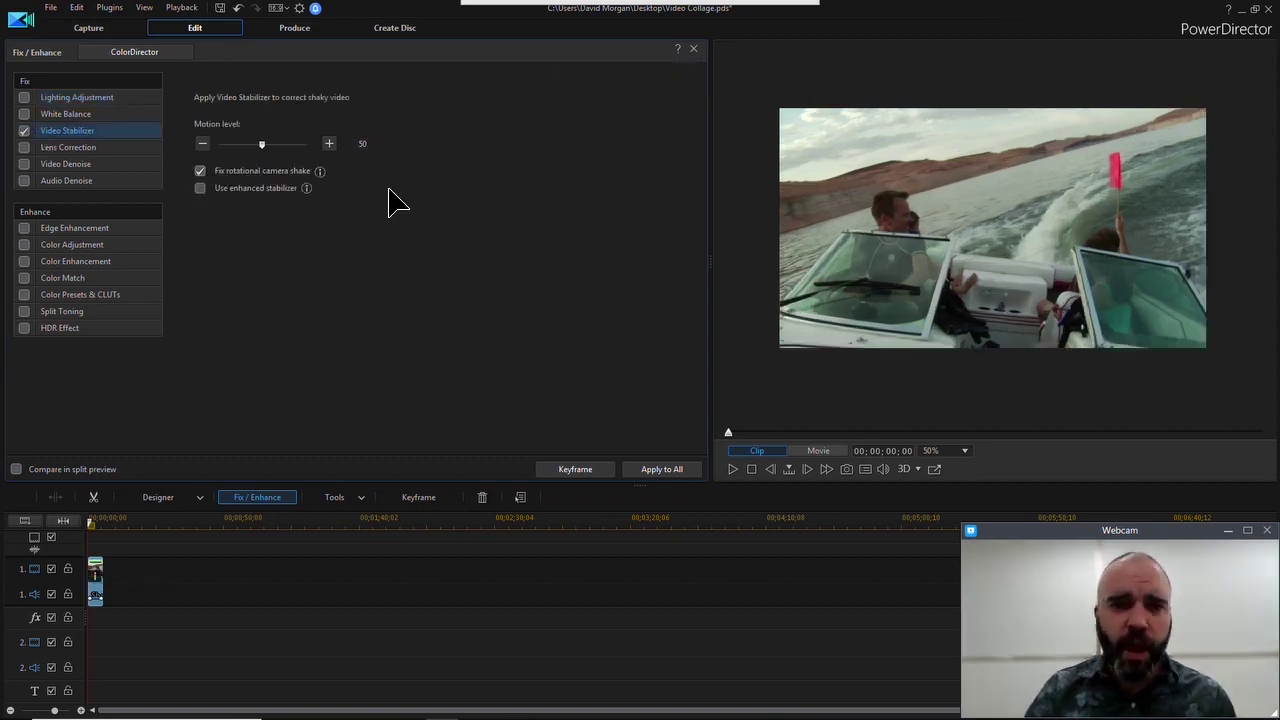
left_click(737, 477)
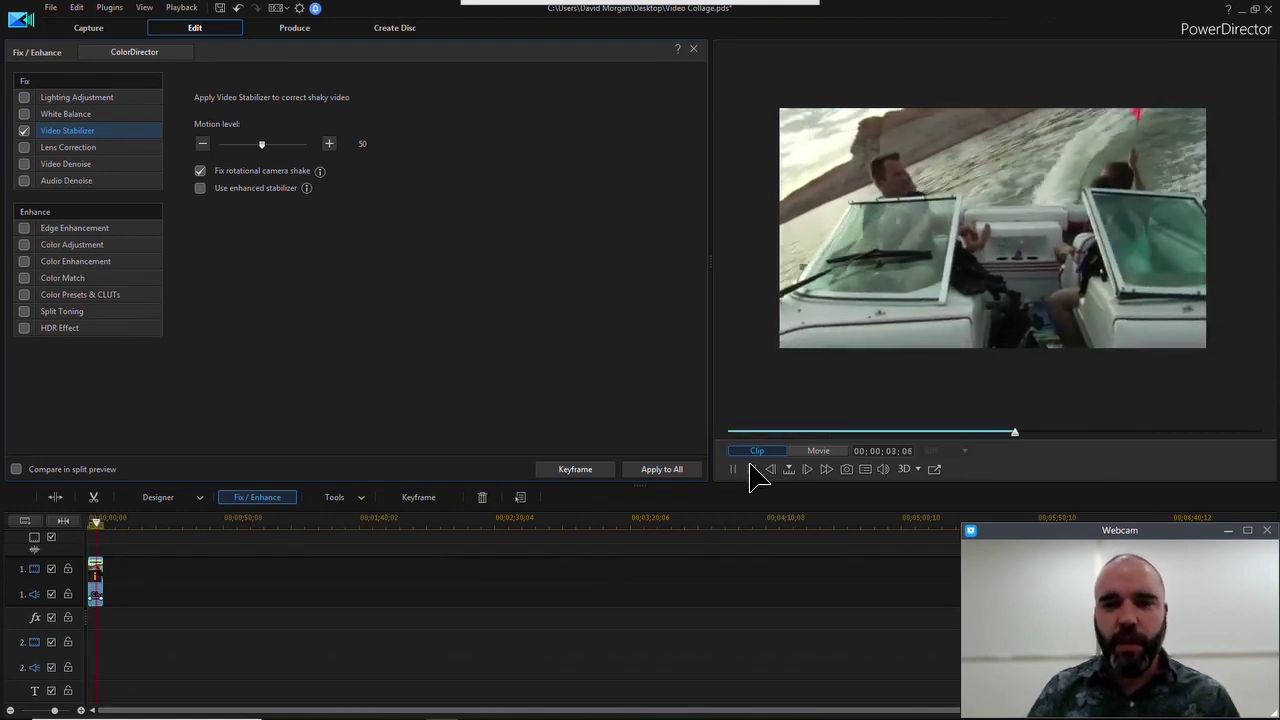
left_click(751, 469)
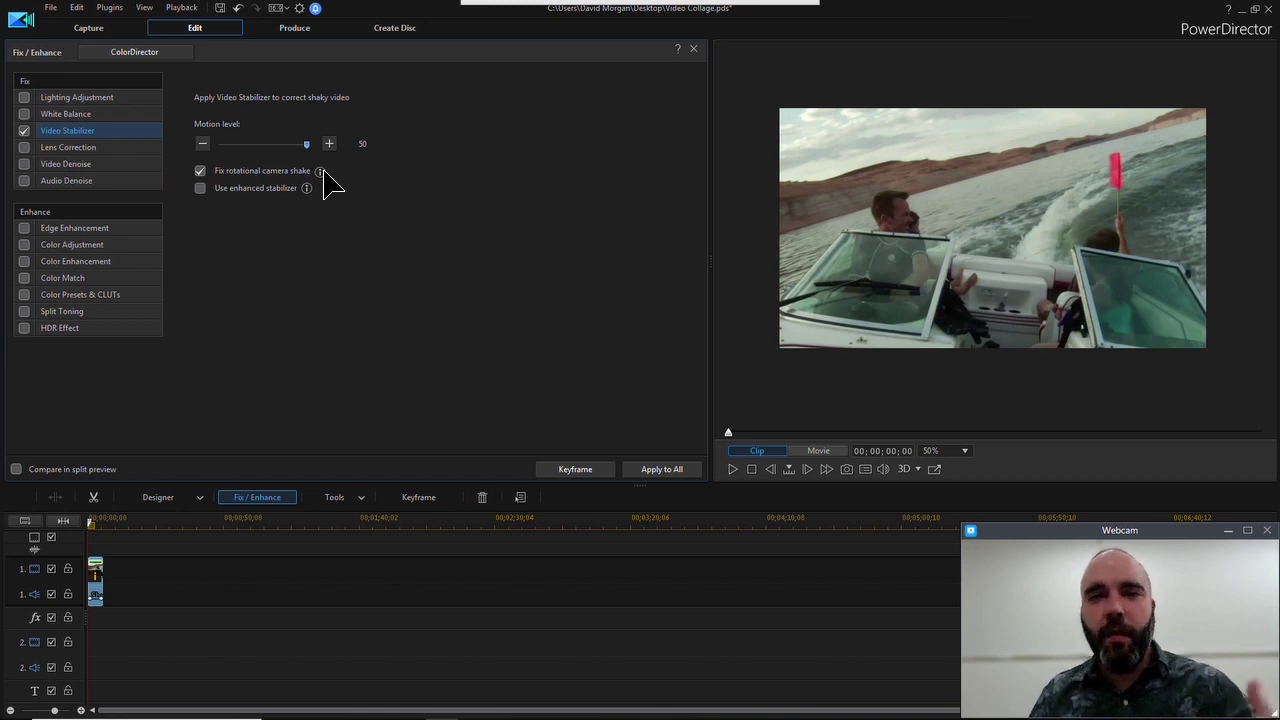
Step: Set the stabilizer's motion level to 100 and play the clip again
left_click(305, 143)
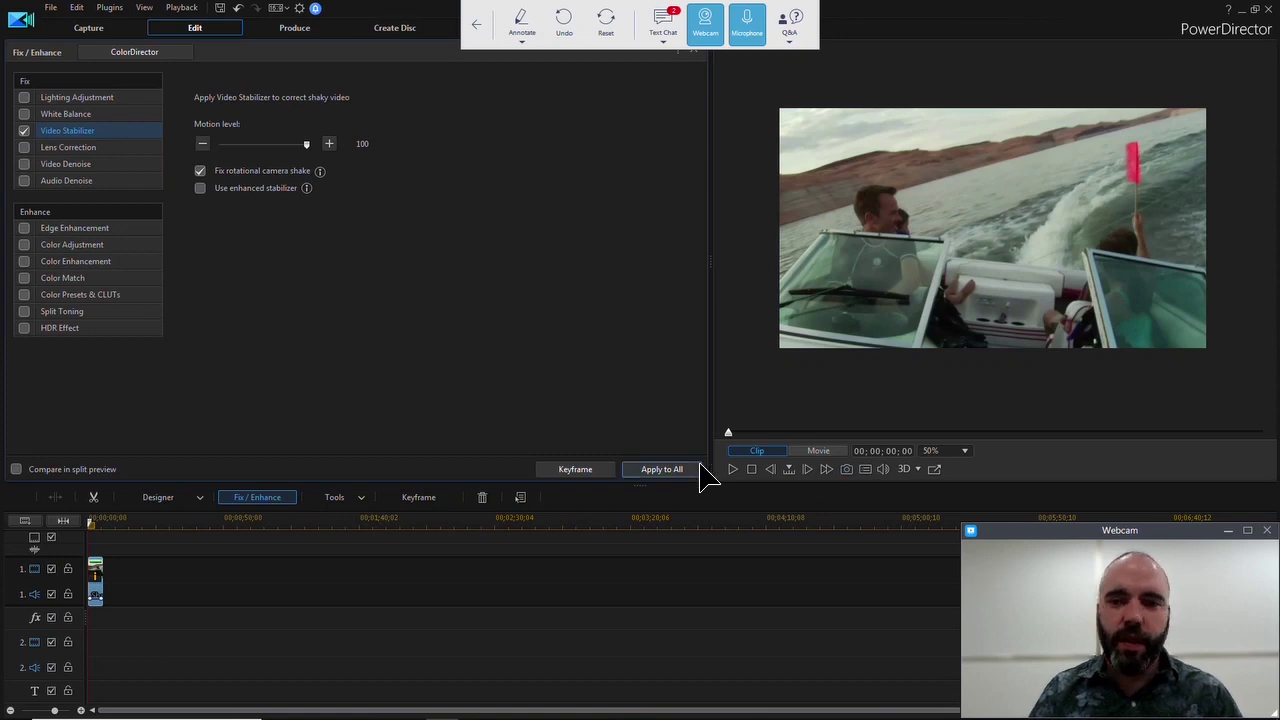
left_click(732, 470)
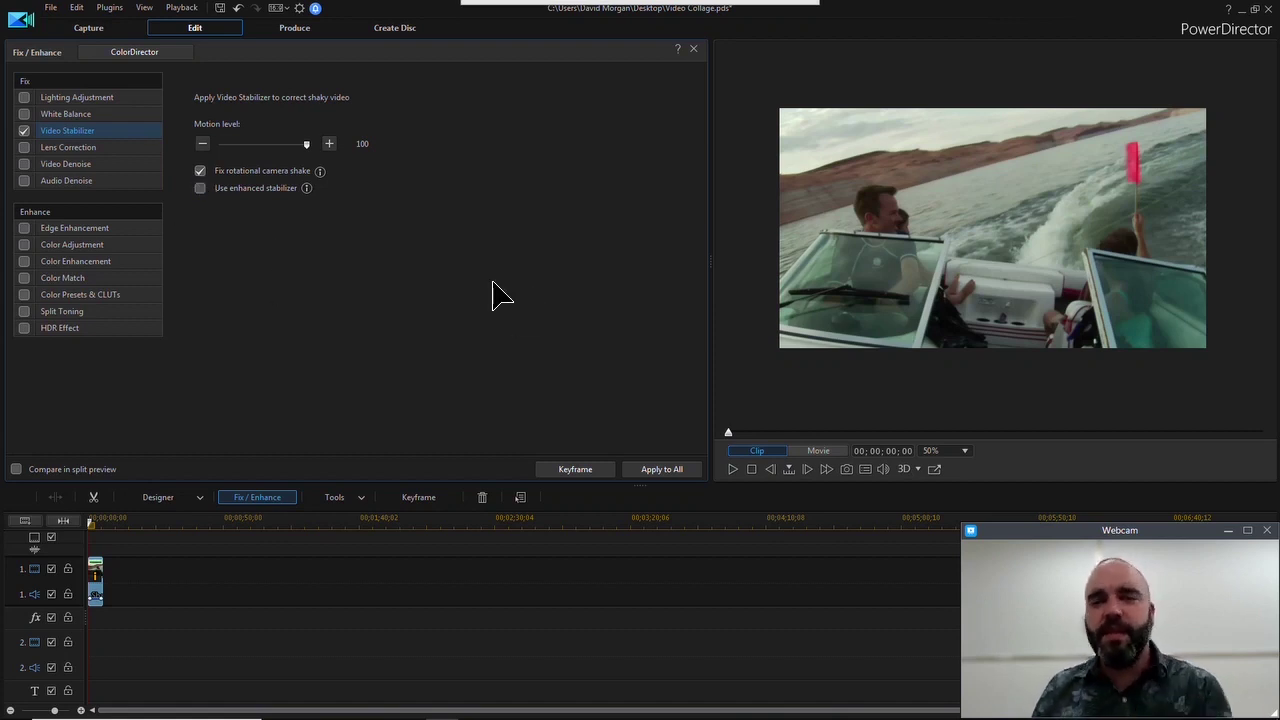
Step: Enable the enhanced stabilizer on the Shaky Footage clip and close the fix settings
left_click(201, 190)
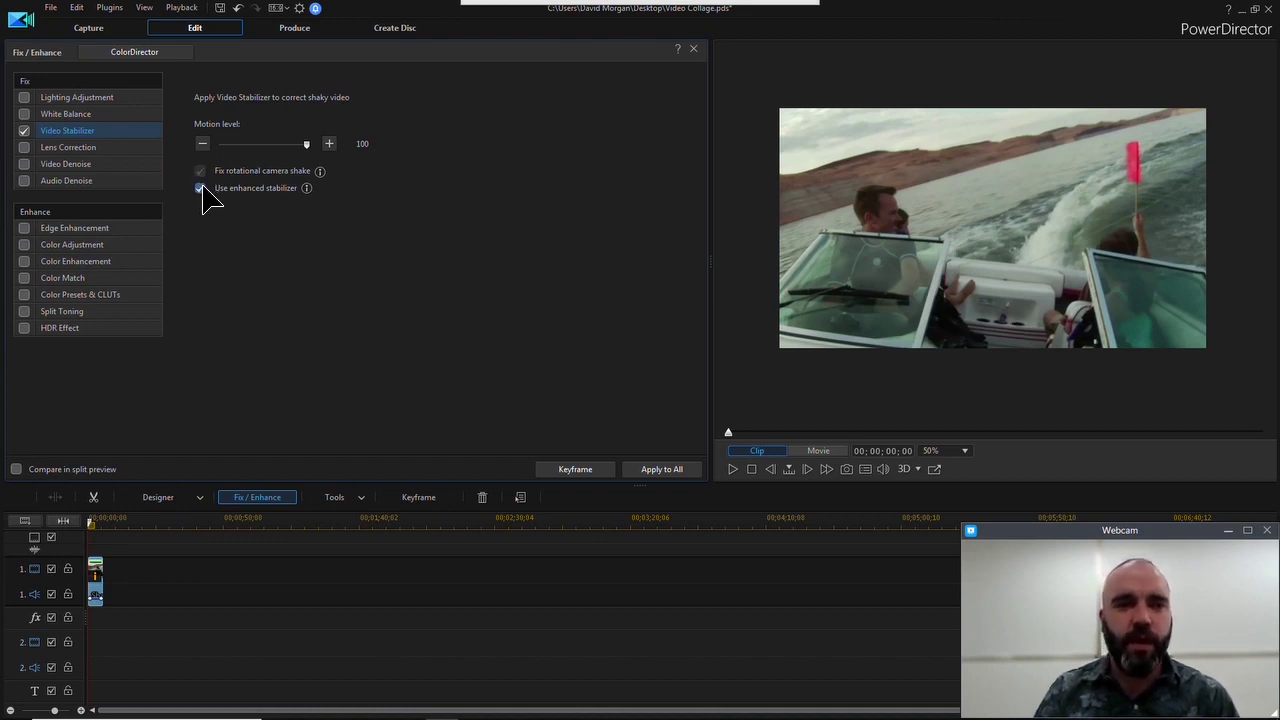
left_click(694, 50)
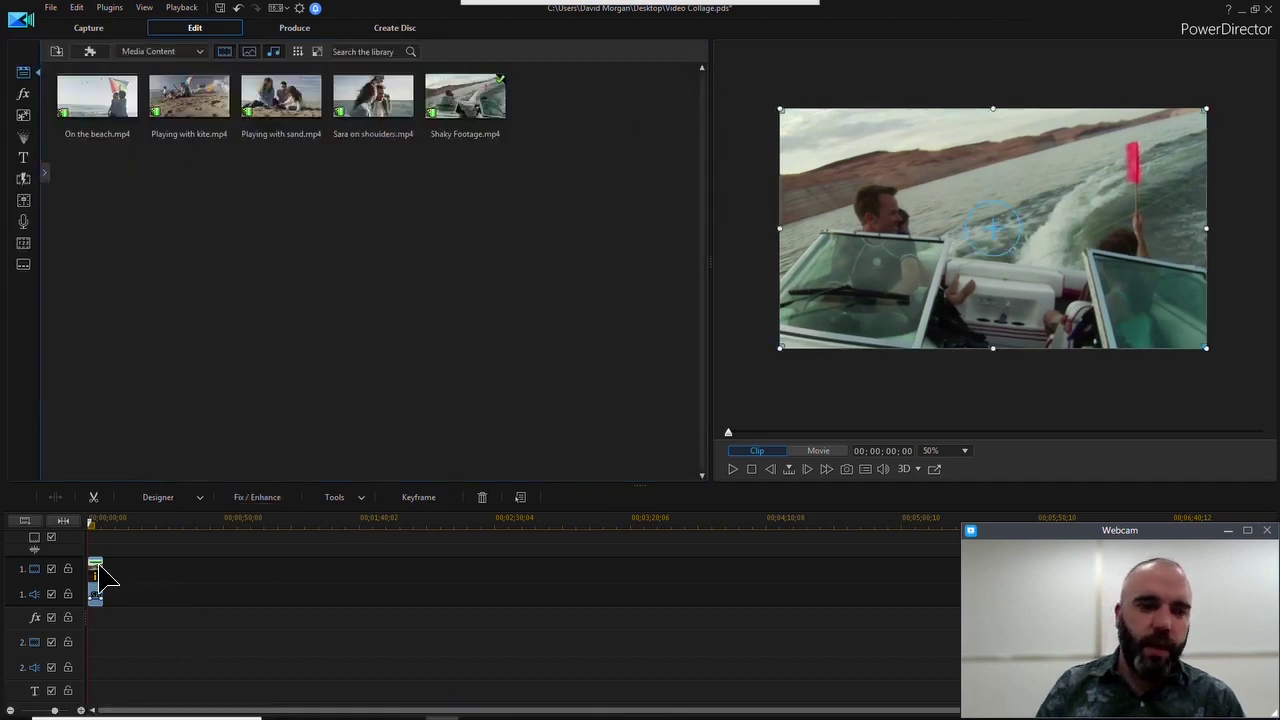
Step: Remove the Shaky Footage clip from the timeline and place On the beach.mp4 at the start of track 1
key("Delete")
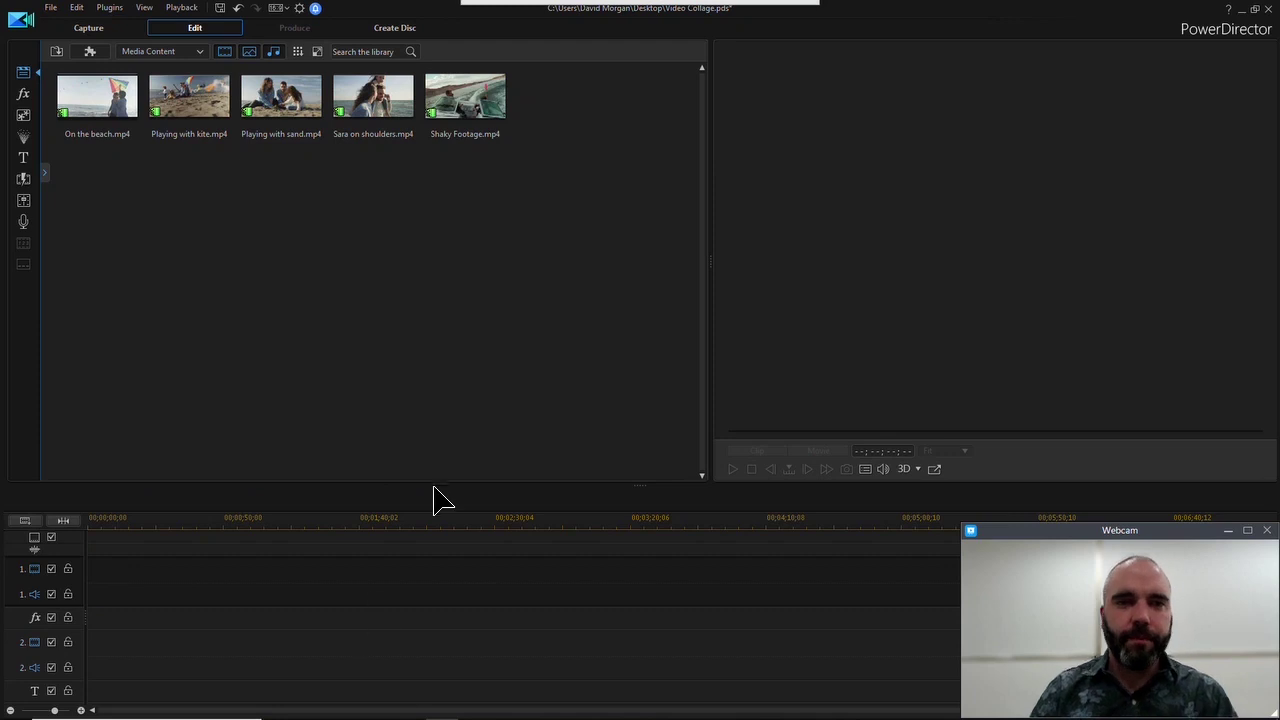
left_click_drag(95, 98, 92, 604)
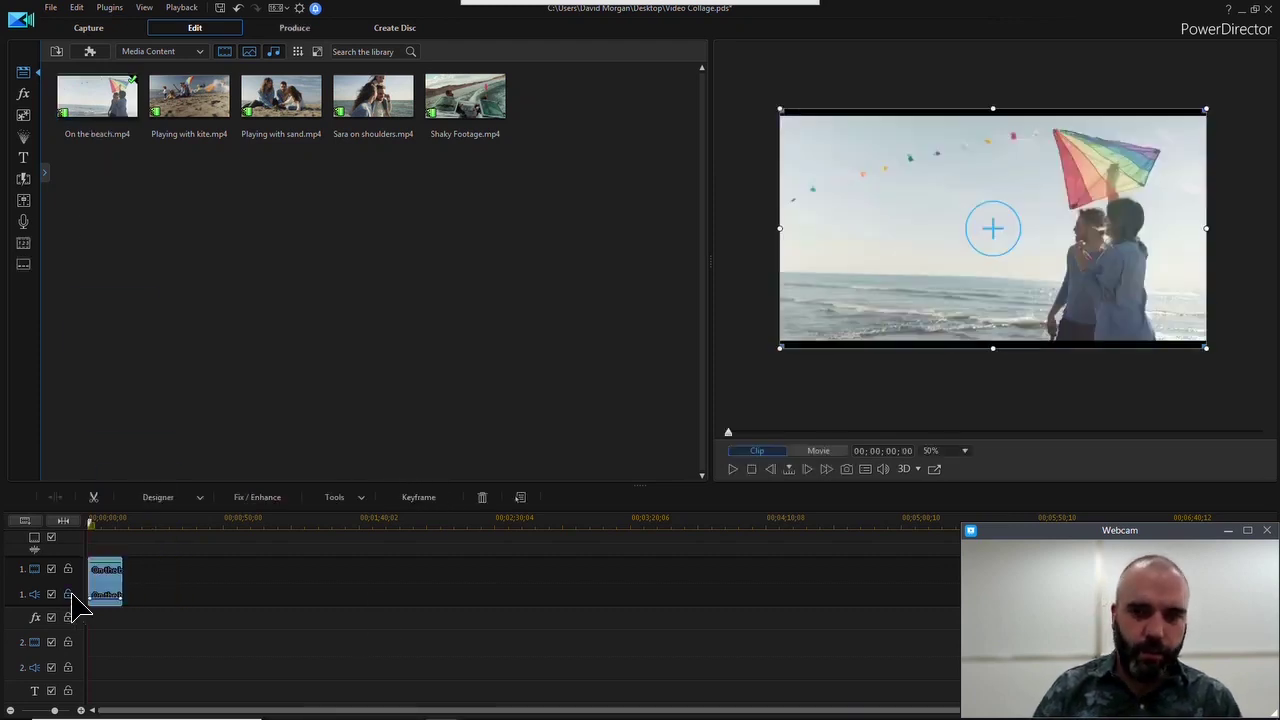
Step: Open the Fix / Enhance settings for the On the beach clip and play the clip without any fix
left_click(251, 497)
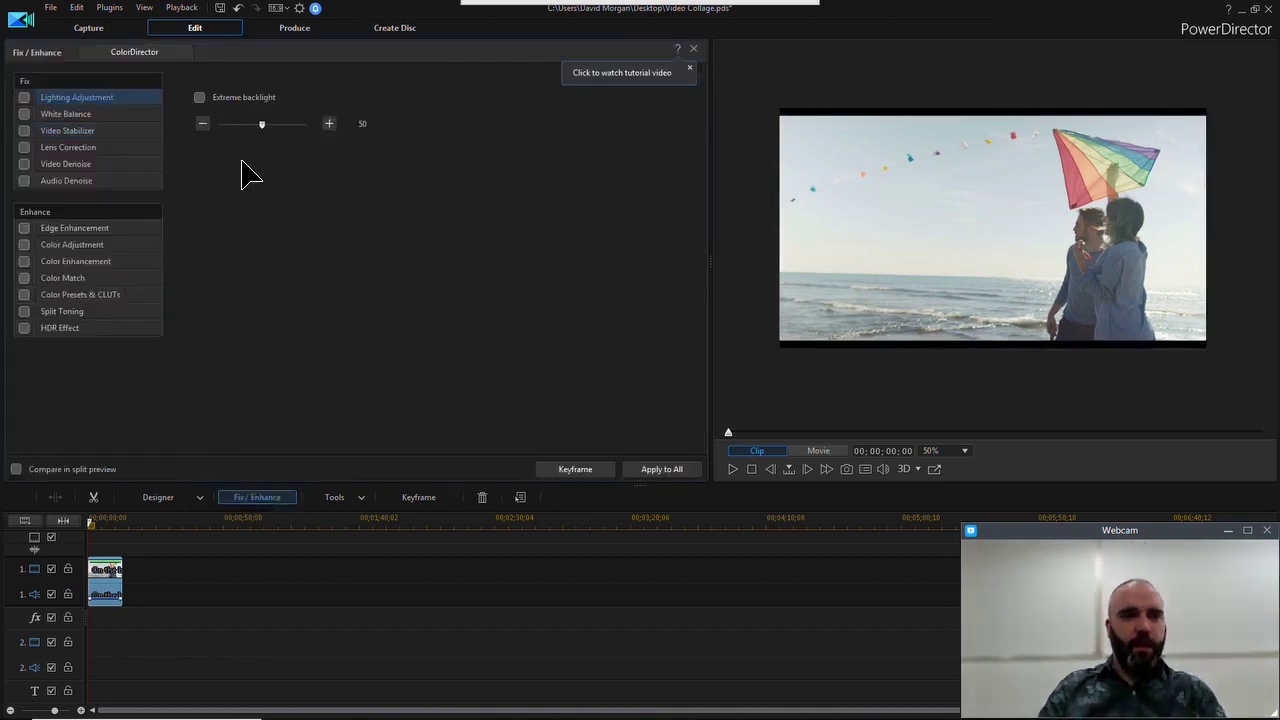
left_click(736, 469)
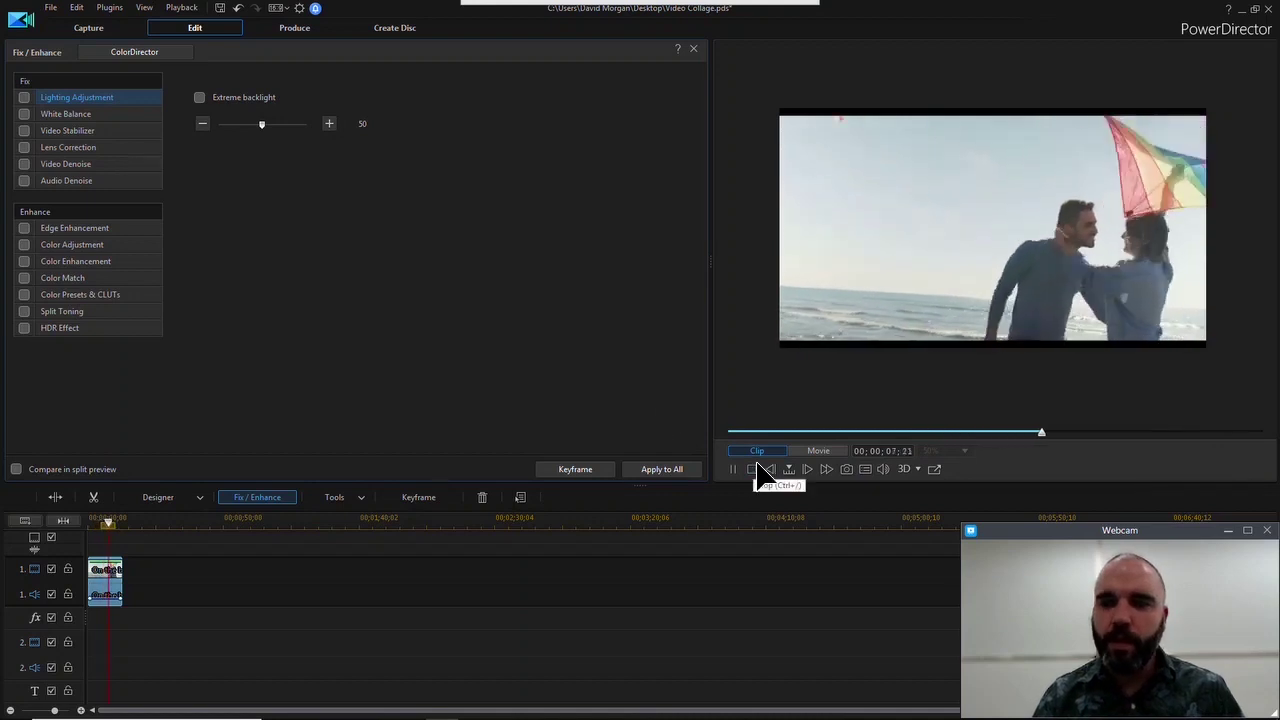
left_click(754, 467)
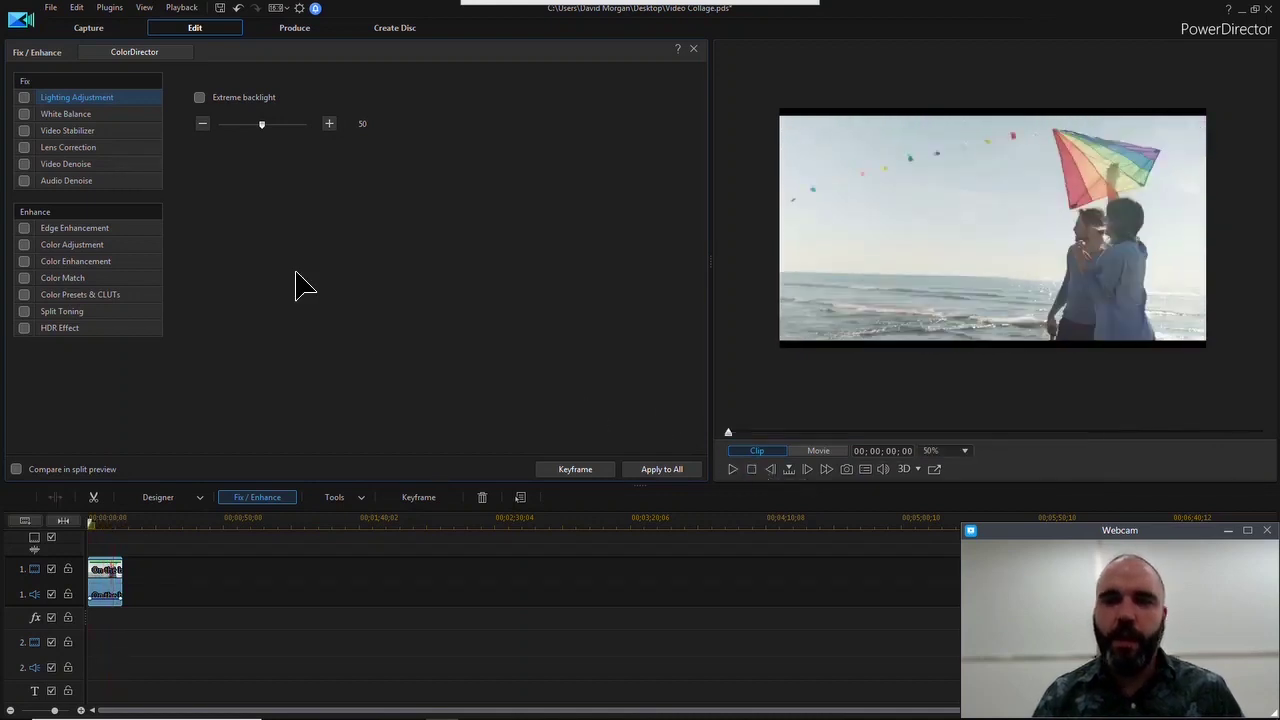
Step: Enable the Video Stabilizer on the On the beach clip and play the clip to check the stabilization
left_click(25, 131)
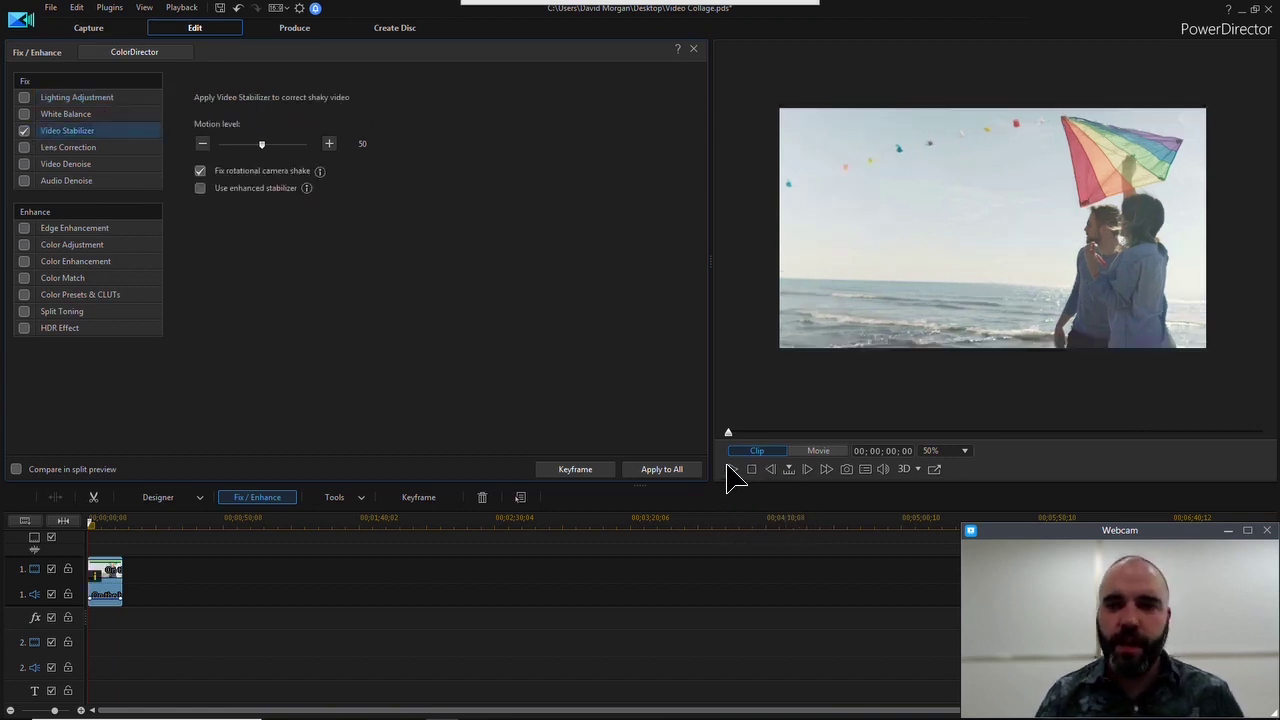
left_click(731, 468)
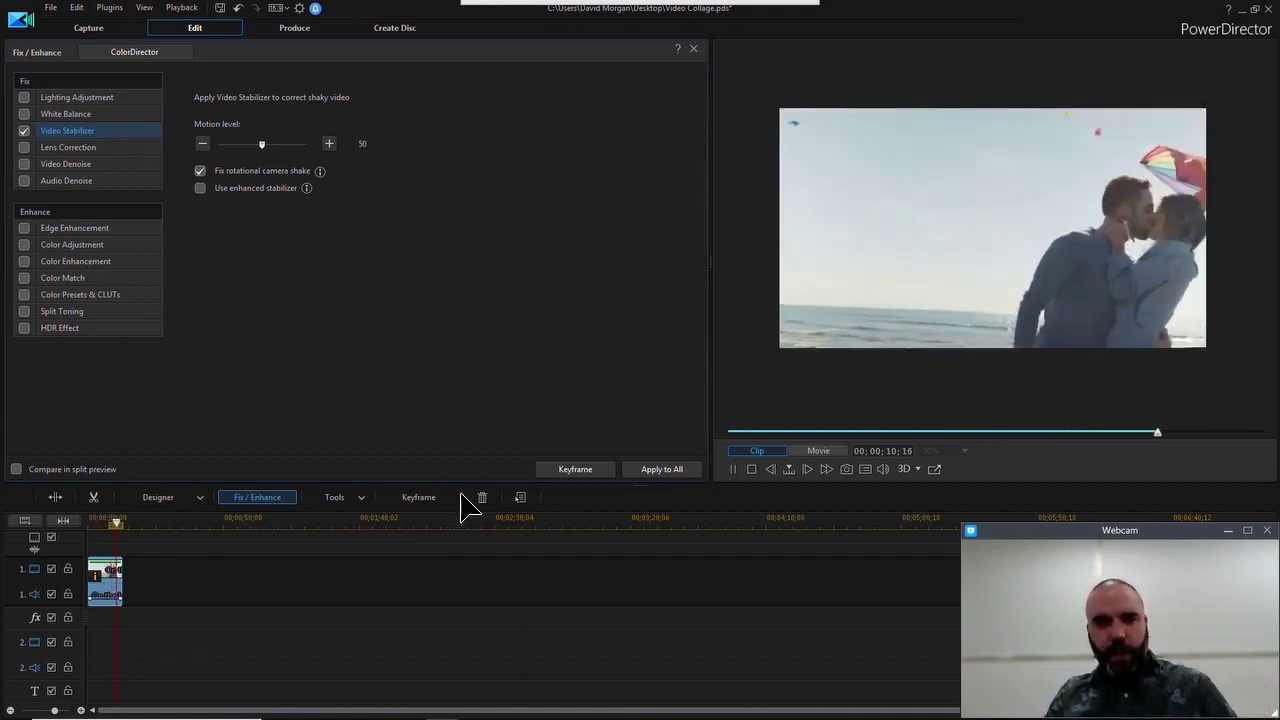
left_click(752, 468)
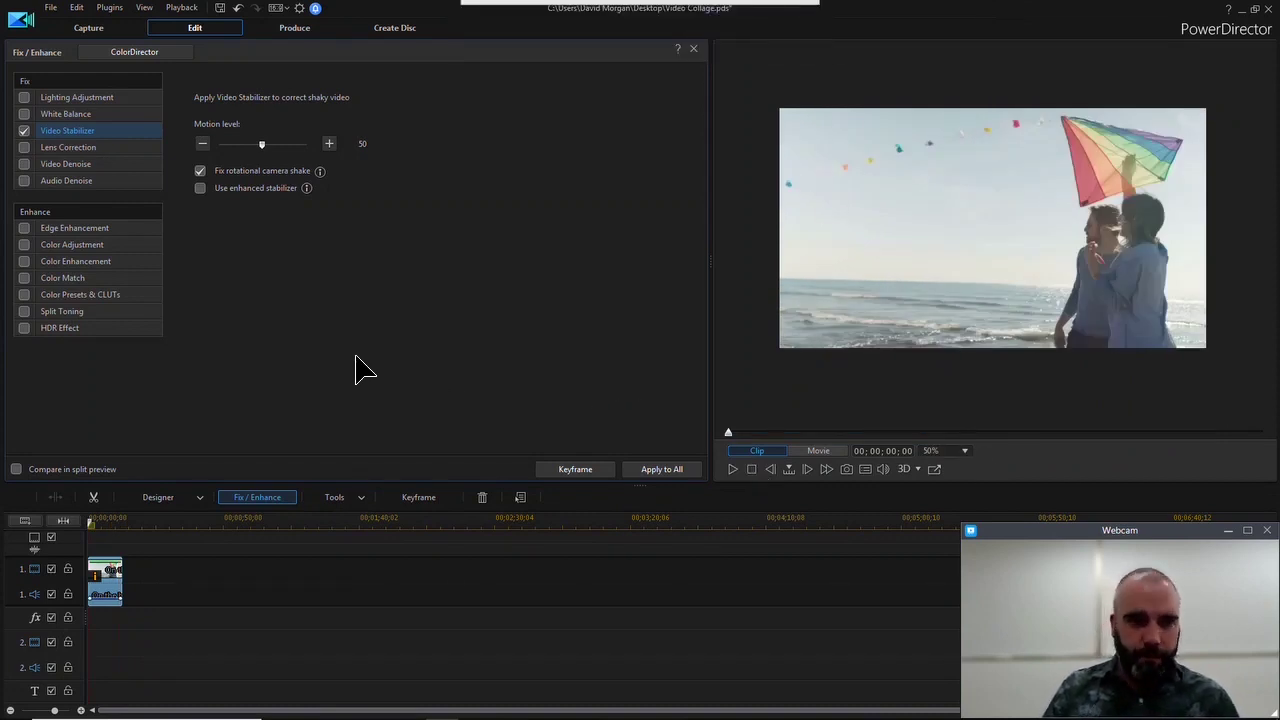
Step: Crop the On the beach clip with Crop/Zoom/Pan to a smaller 16:9 area around the couple, reaching the video frame's right edge
left_click(366, 497)
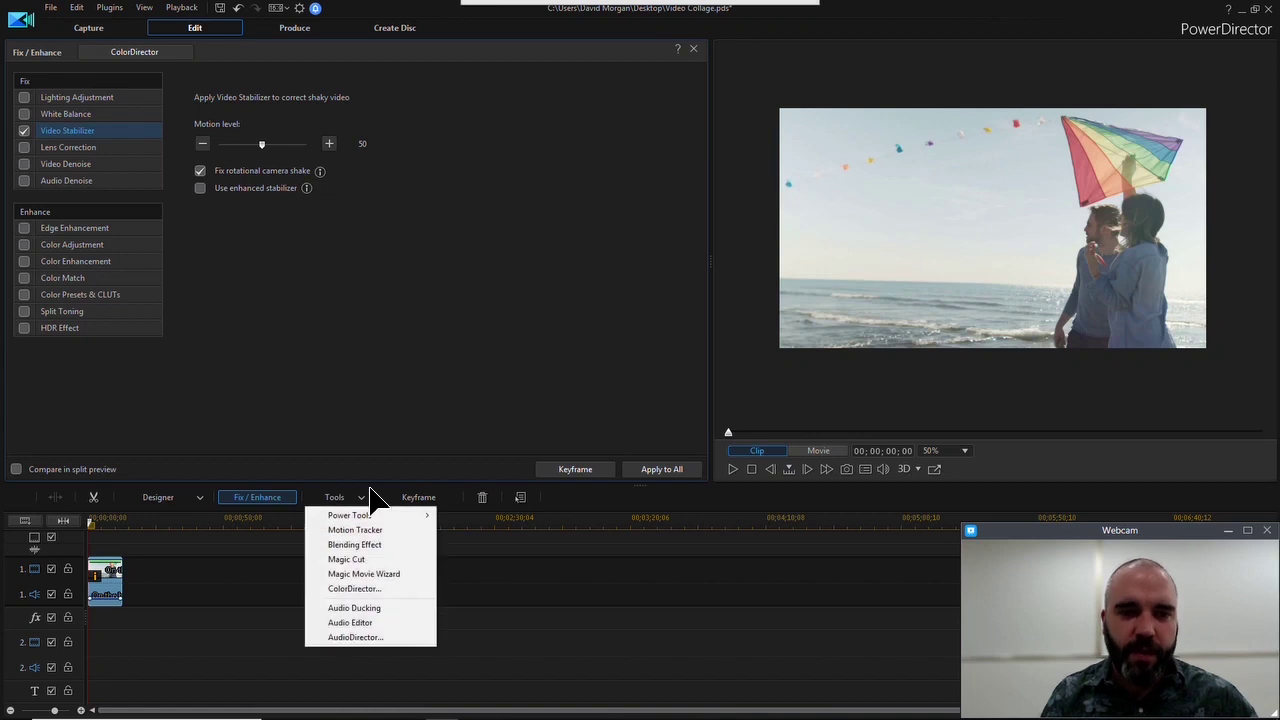
mouse_move(405, 516)
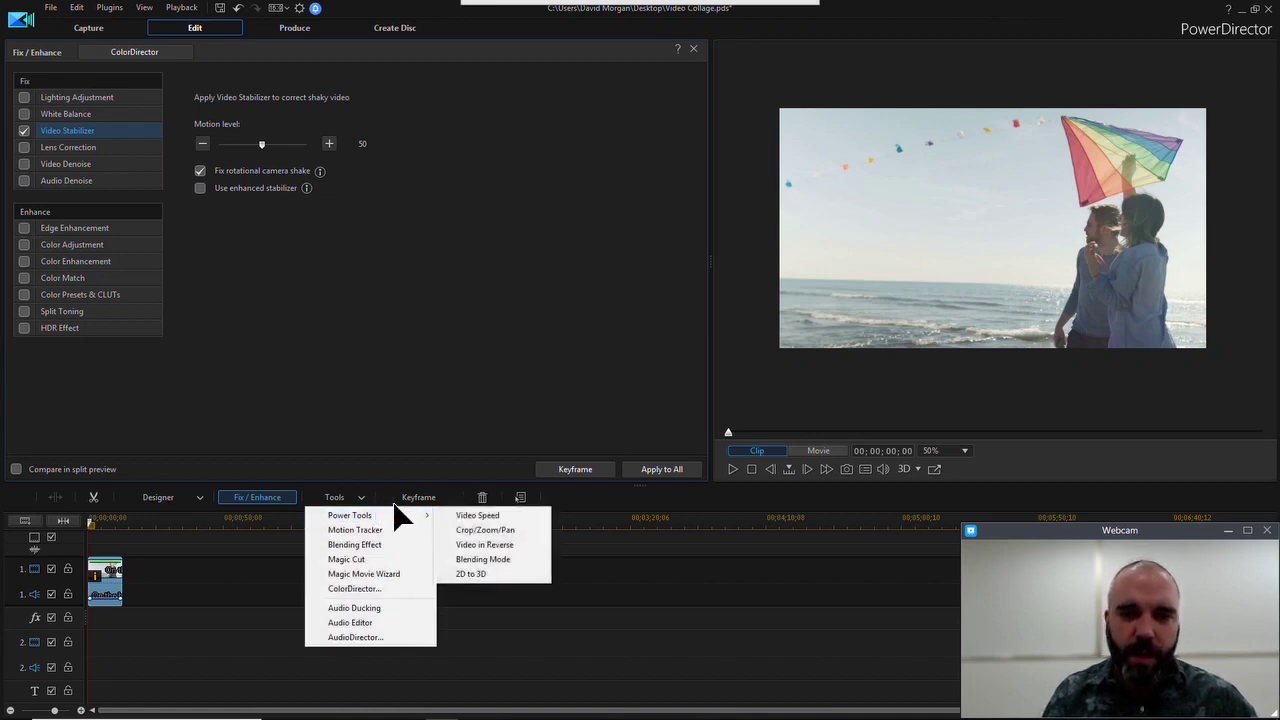
left_click(470, 531)
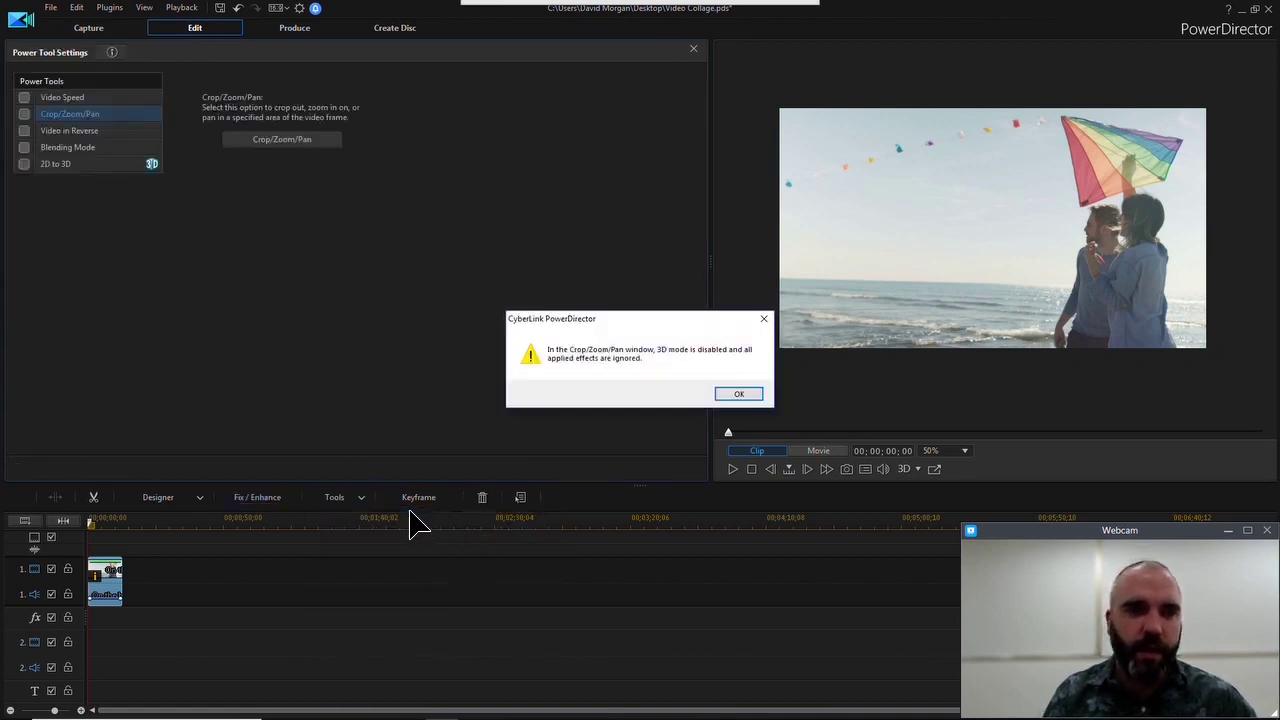
left_click(755, 394)
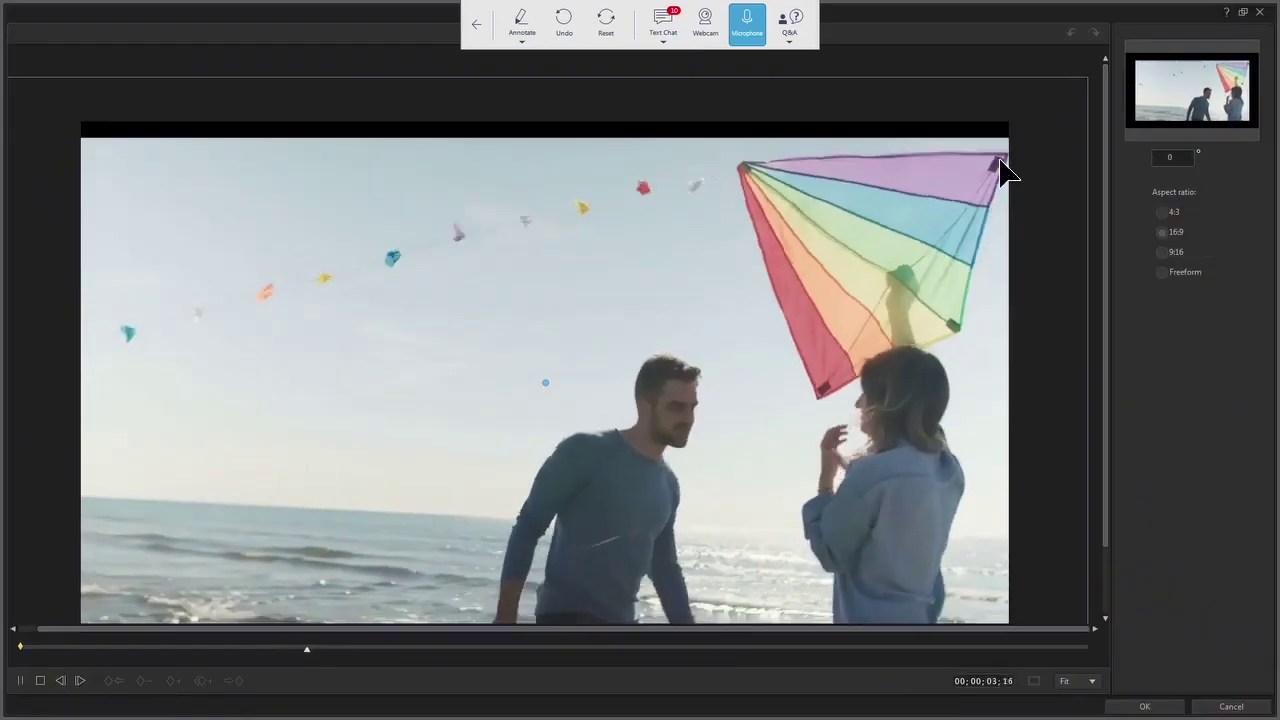
left_click_drag(1107, 418, 1103, 543)
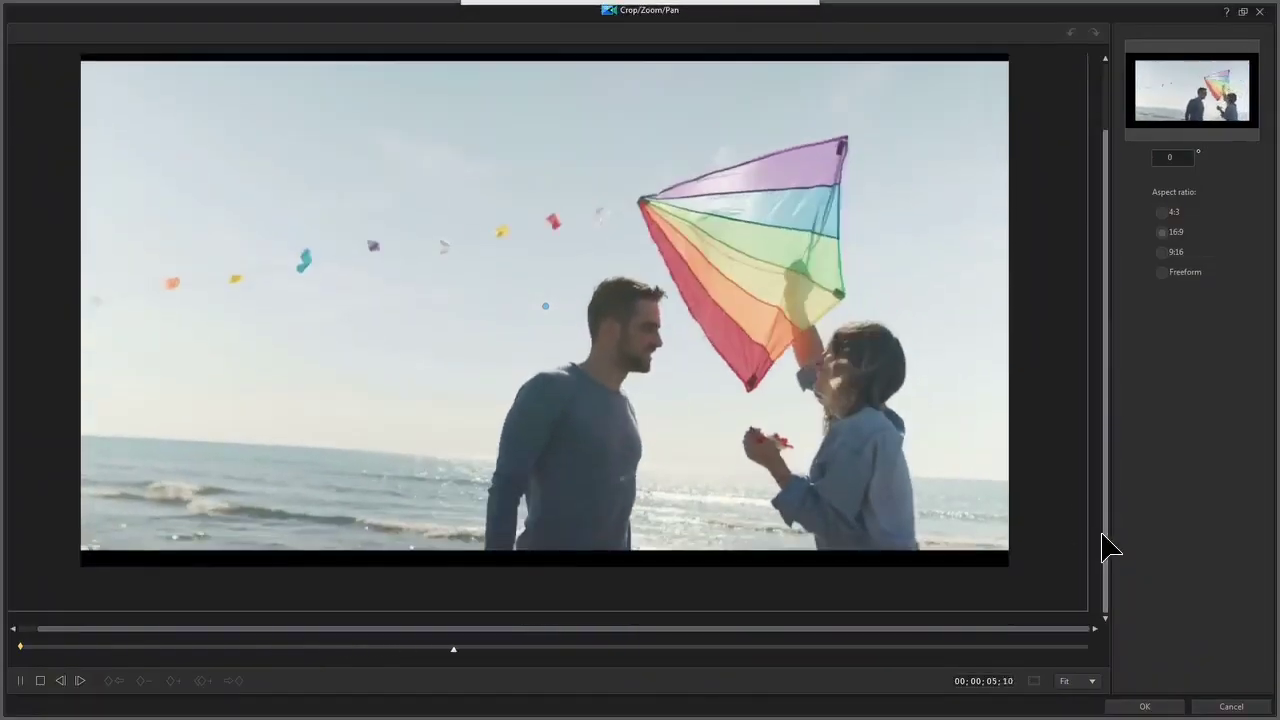
left_click(13, 629)
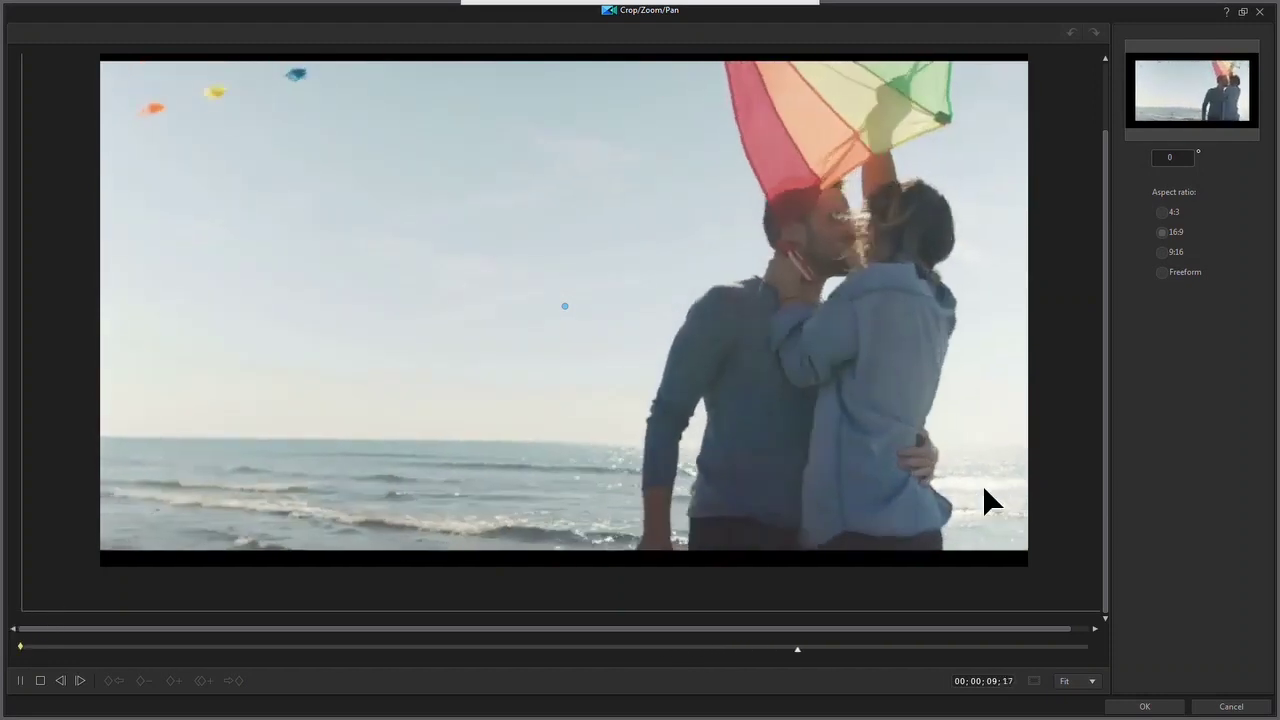
left_click(1092, 681)
left_click(1077, 650)
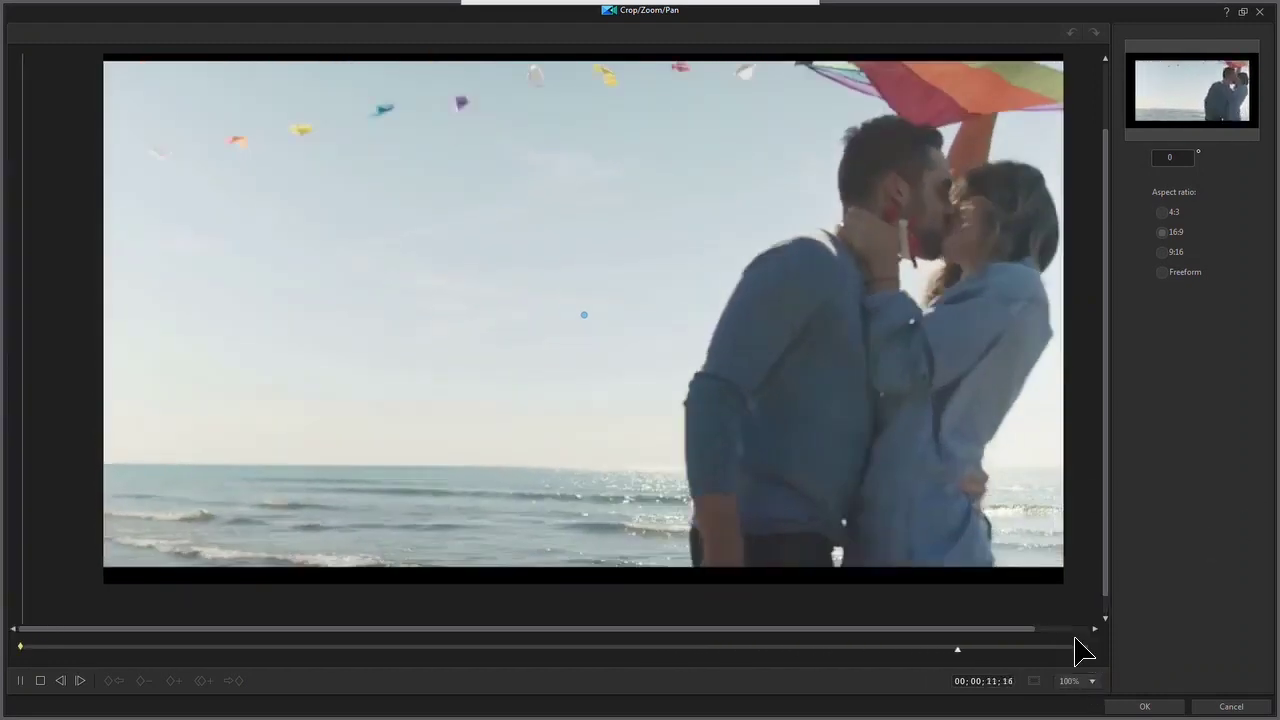
left_click(1088, 679)
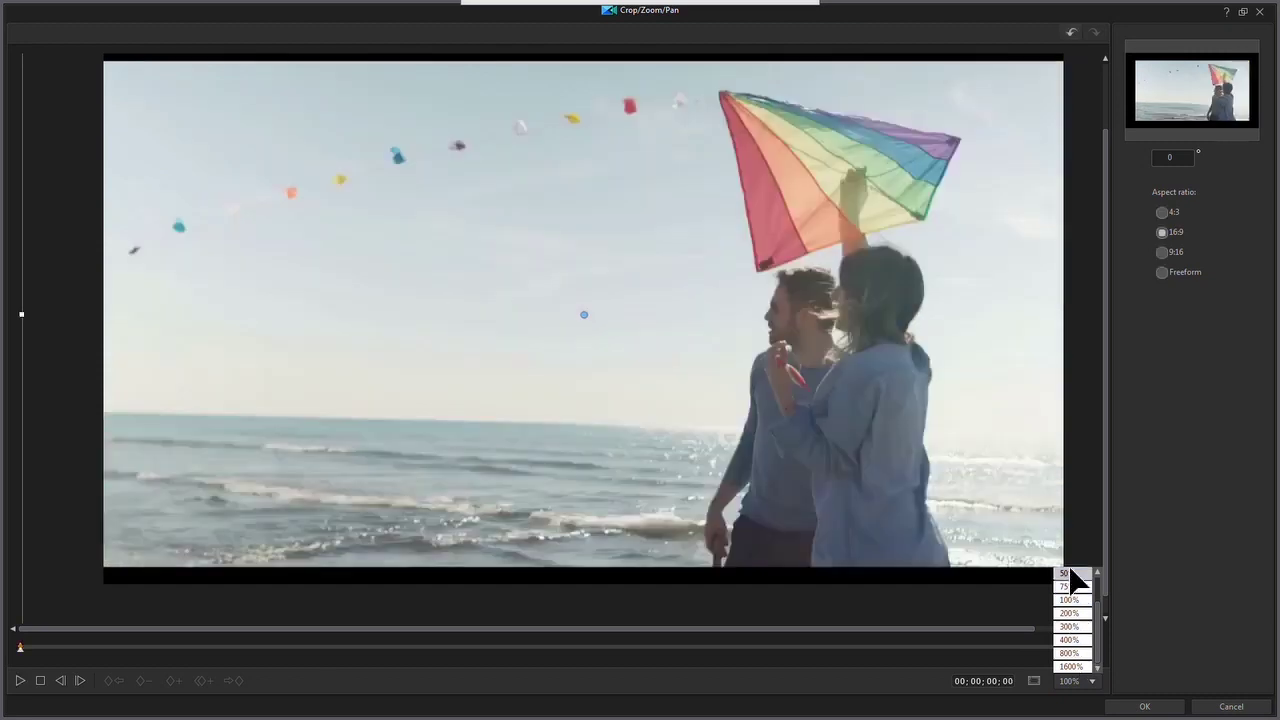
scroll(1090, 582, "up", 2)
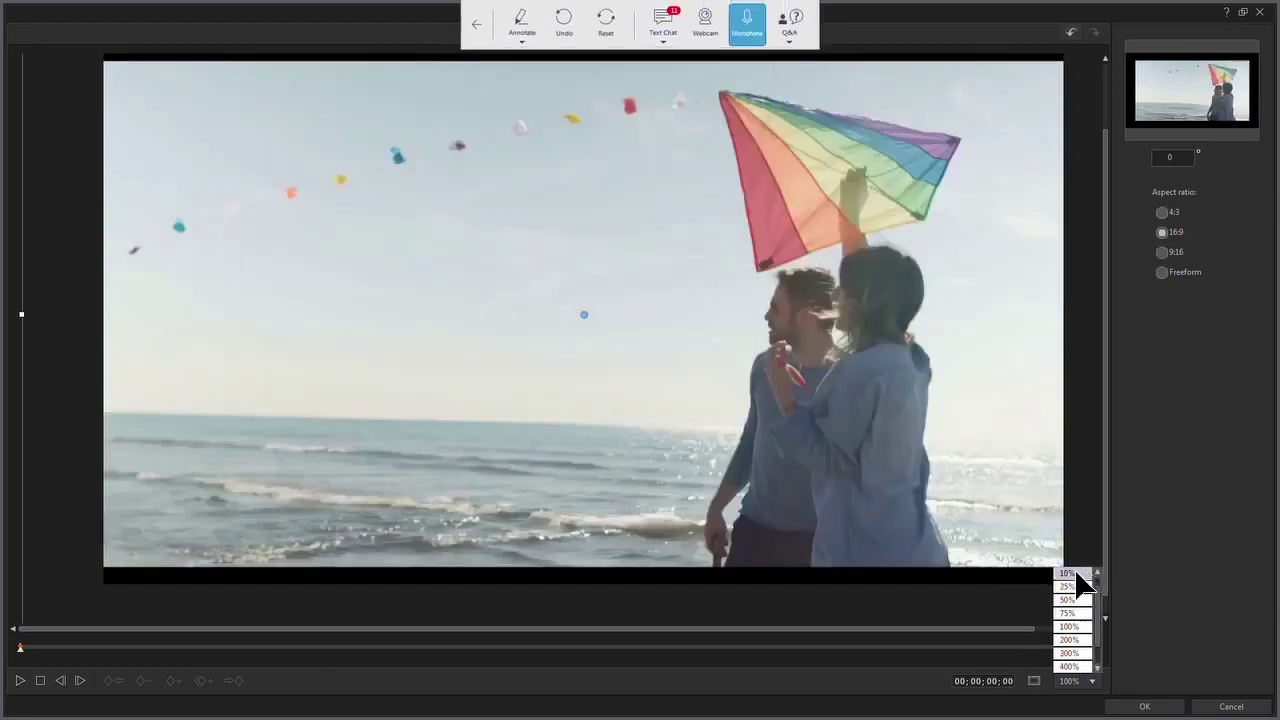
left_click(1070, 575)
left_click_drag(611, 308, 573, 337)
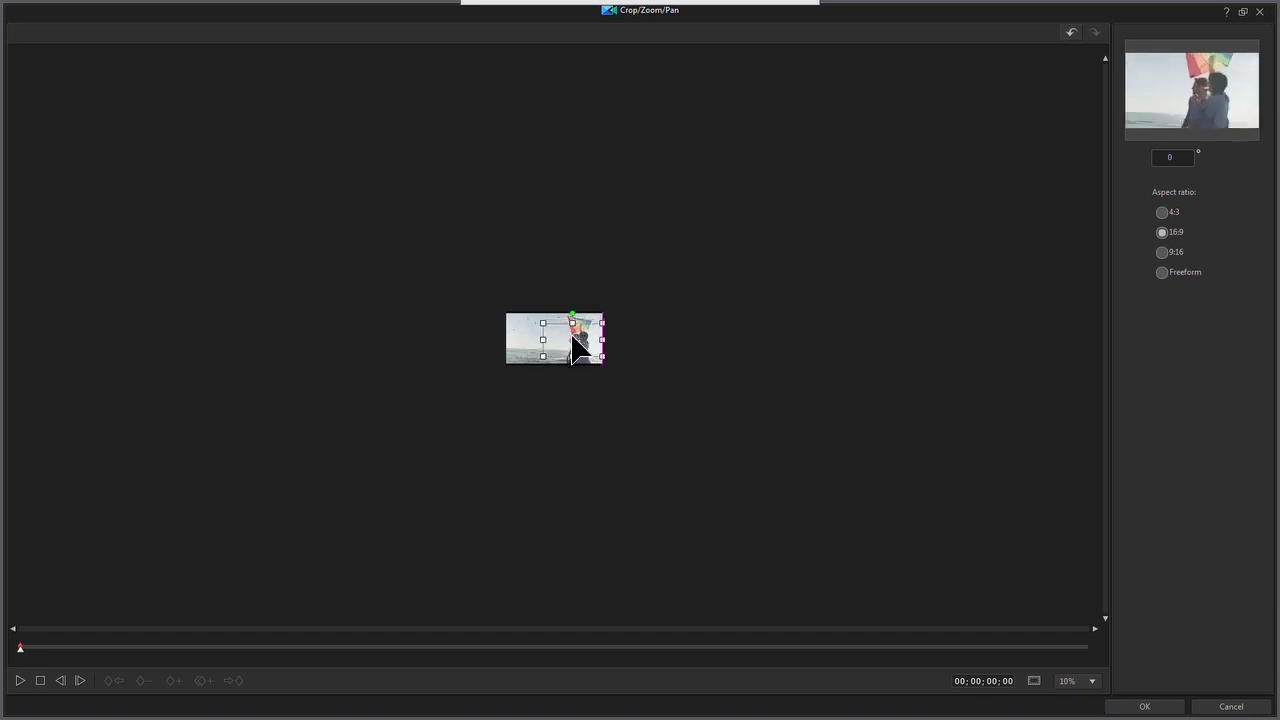
left_click(1142, 705)
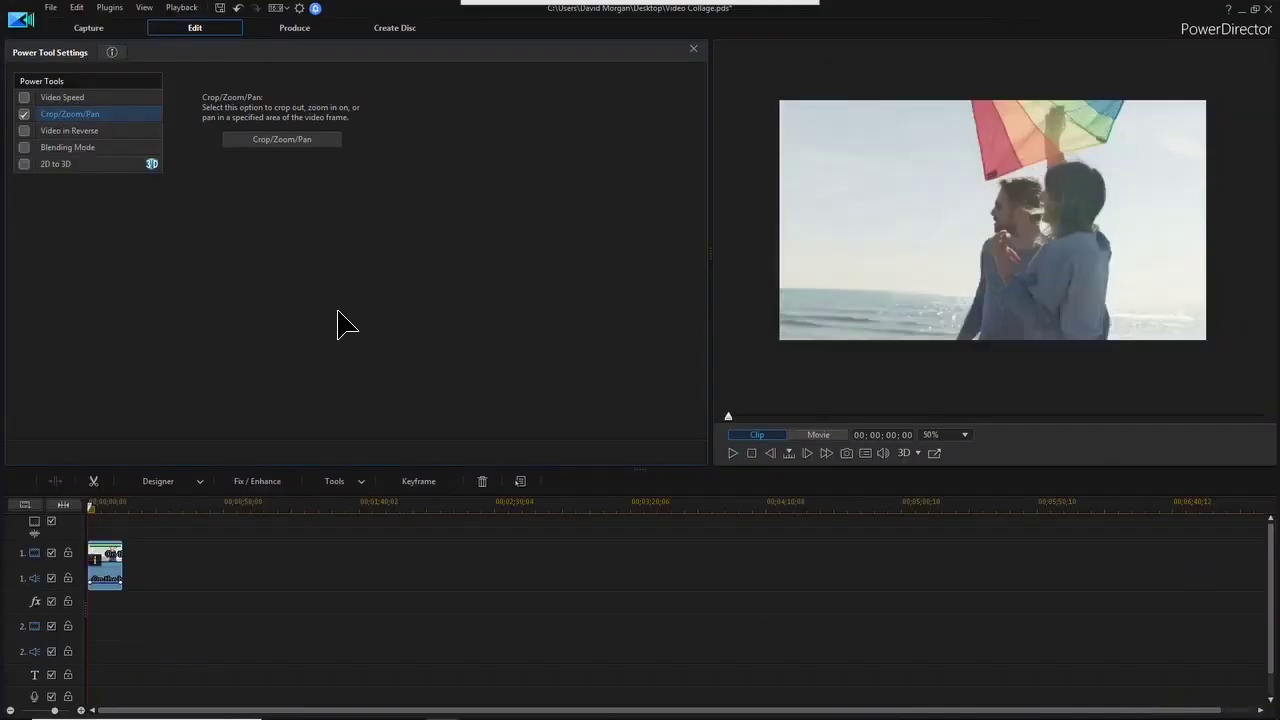
Step: Switch the Video Stabilizer on and back off for the cropped beach clip, and play the clip without stabilization
left_click(250, 484)
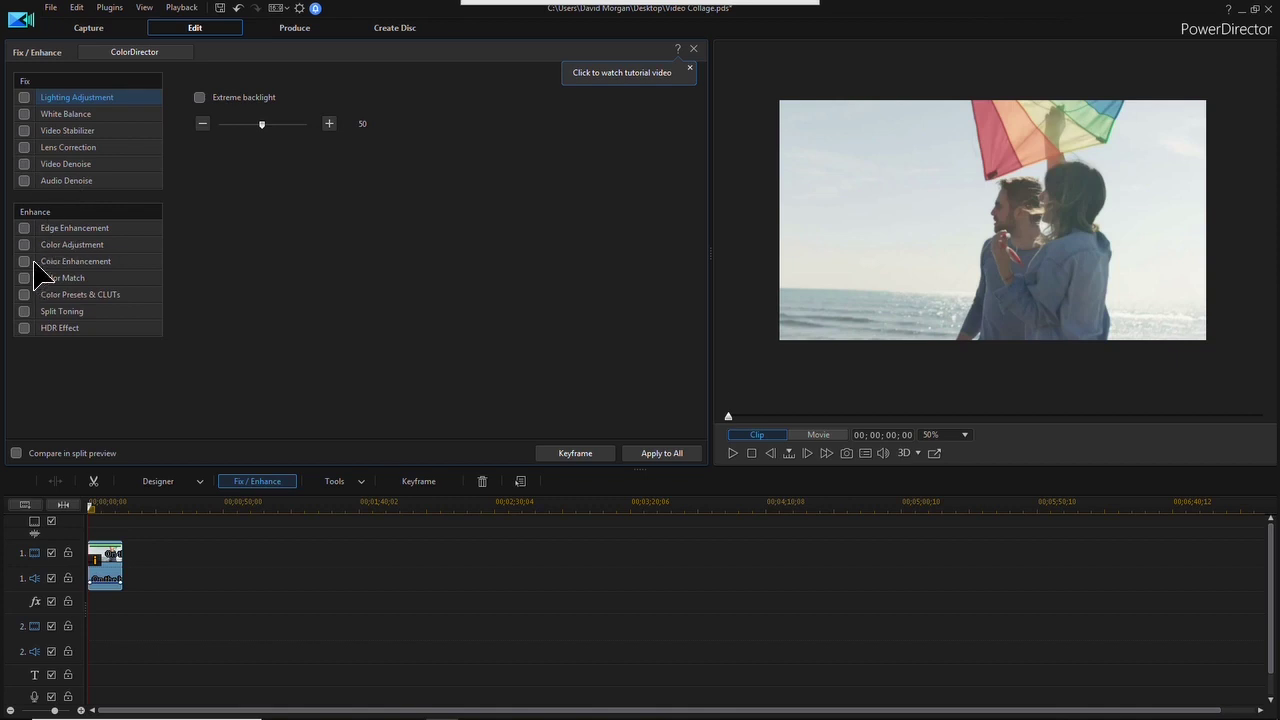
left_click(33, 131)
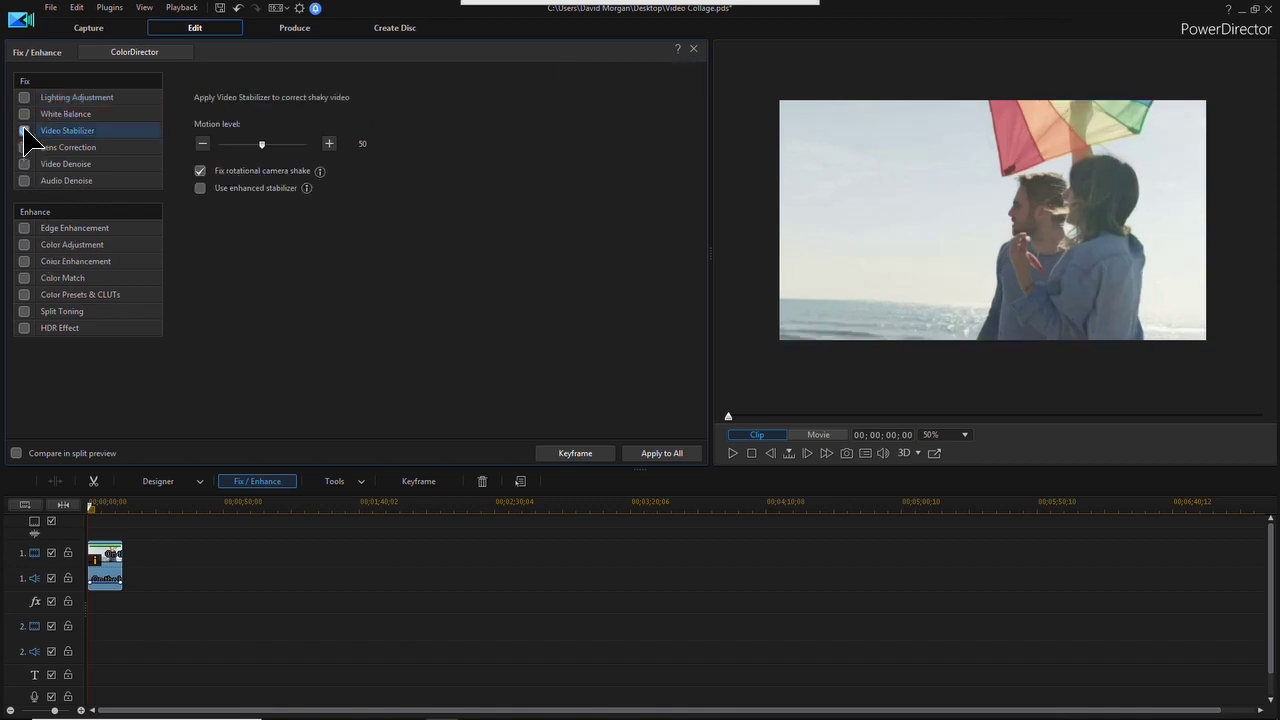
left_click(733, 453)
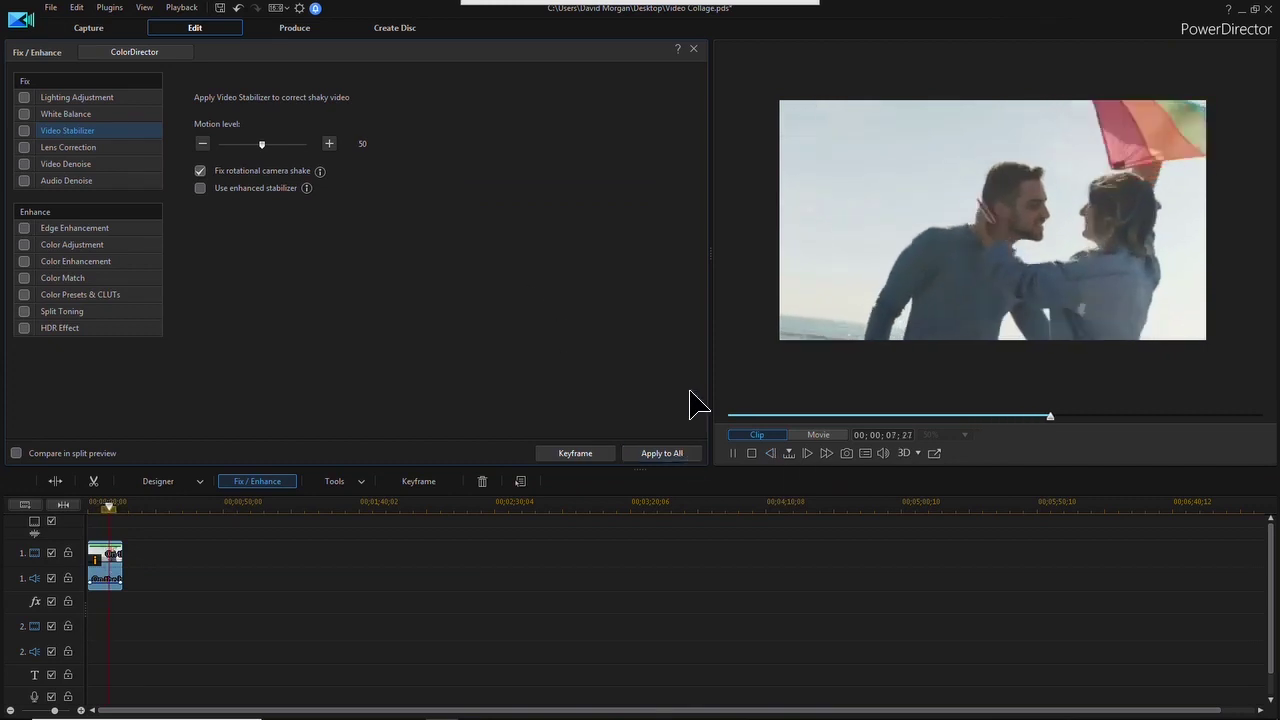
left_click(752, 454)
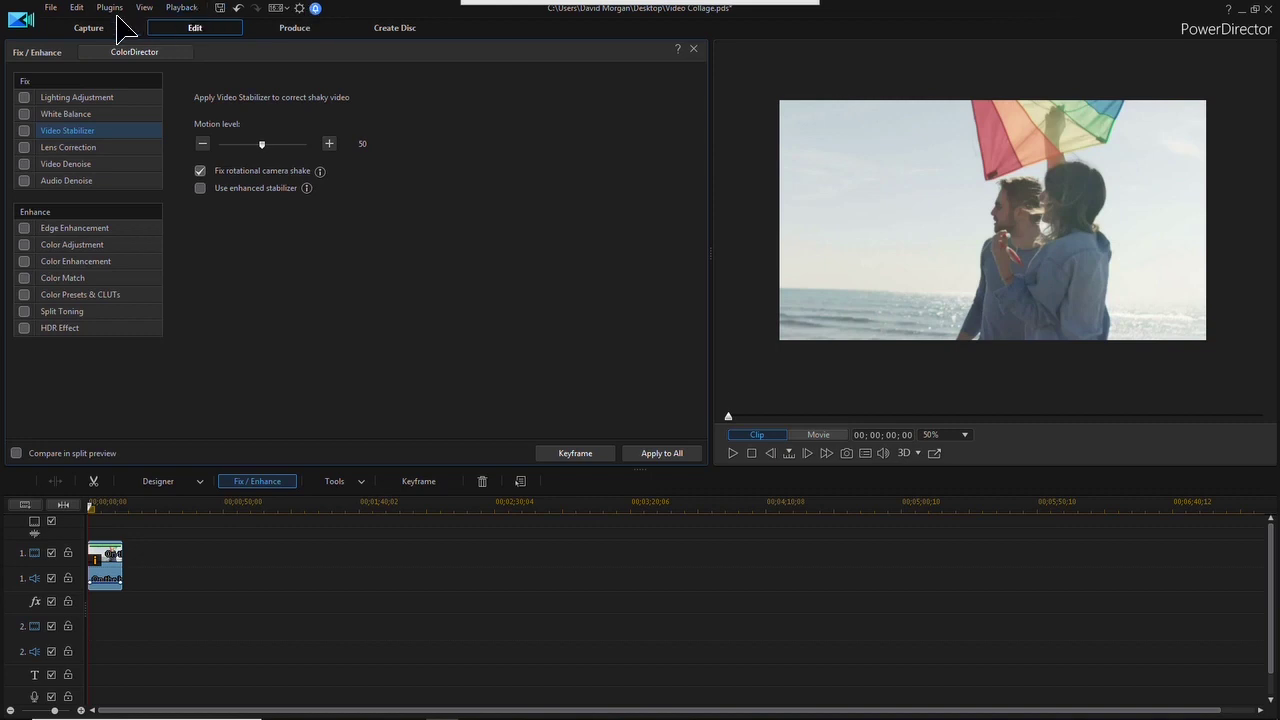
Step: Close the fix settings and play the cropped beach clip as a movie preview
left_click(694, 49)
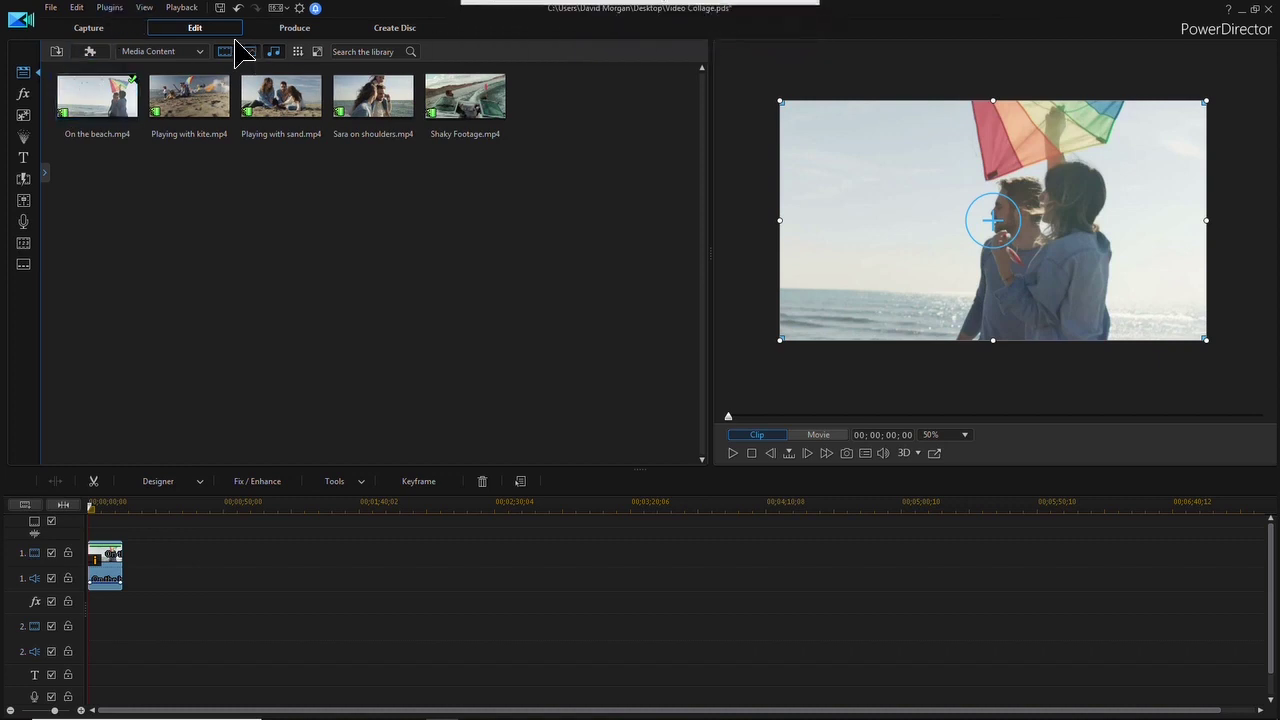
left_click(733, 453)
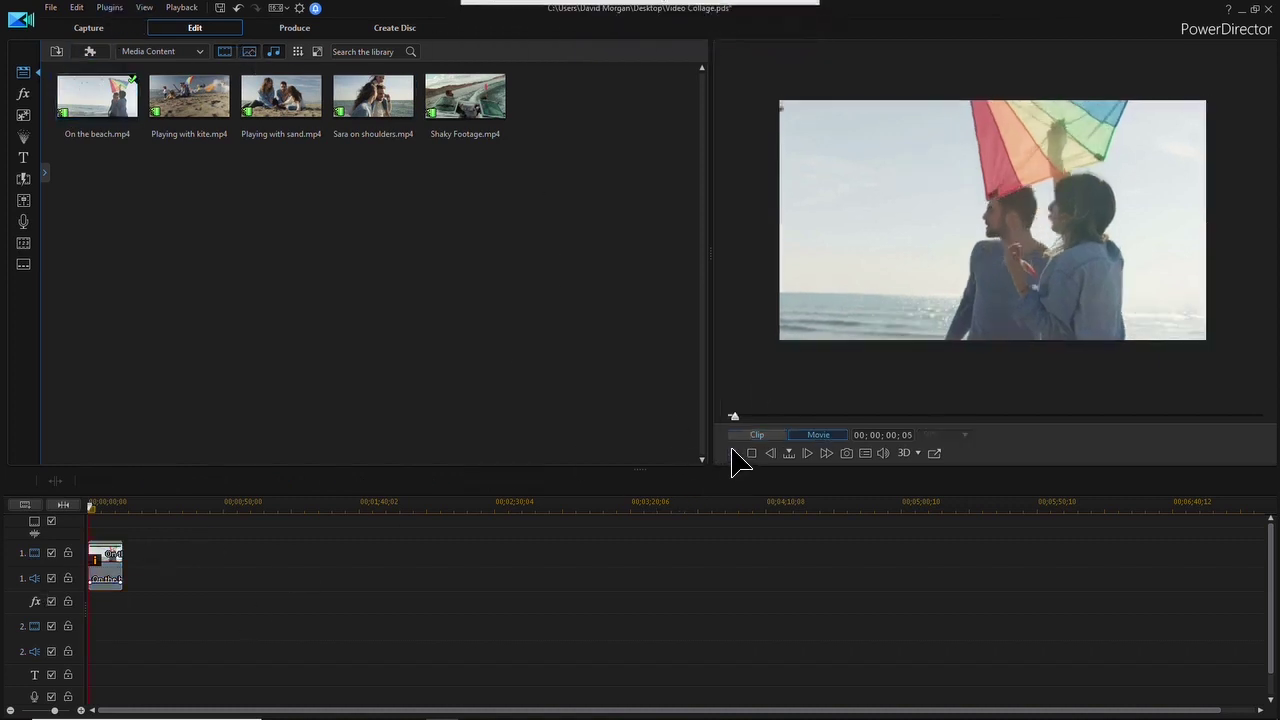
left_click(751, 454)
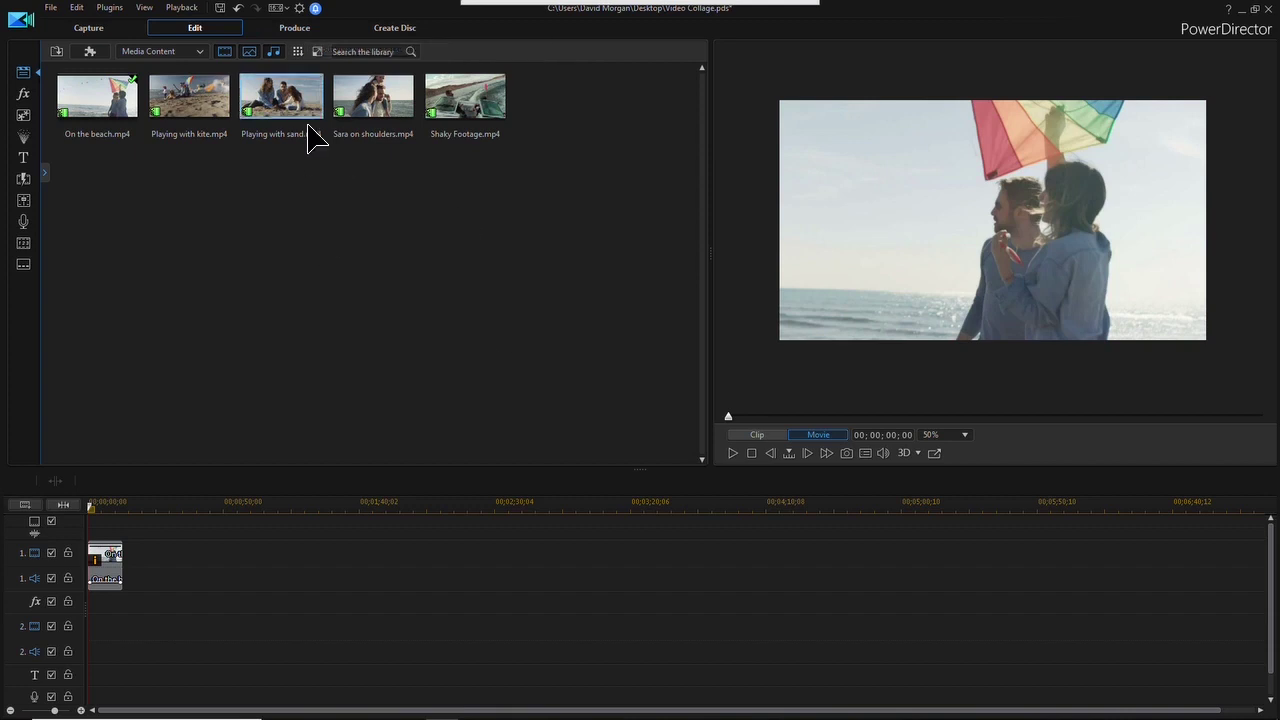
Step: Produce the project as an H.264 AVC MP4 file using the MPEG-4 1920 x 1080/24p (16 Mbps) profile
left_click(294, 30)
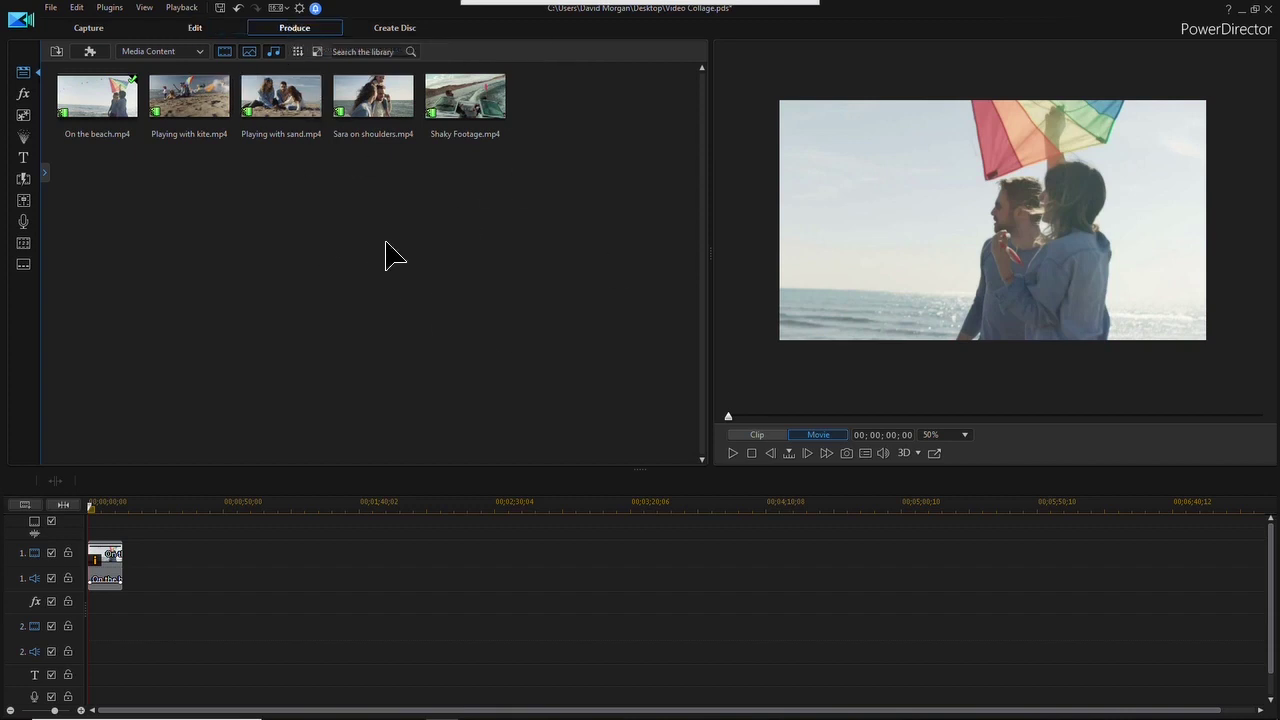
left_click(296, 28)
left_click(307, 24)
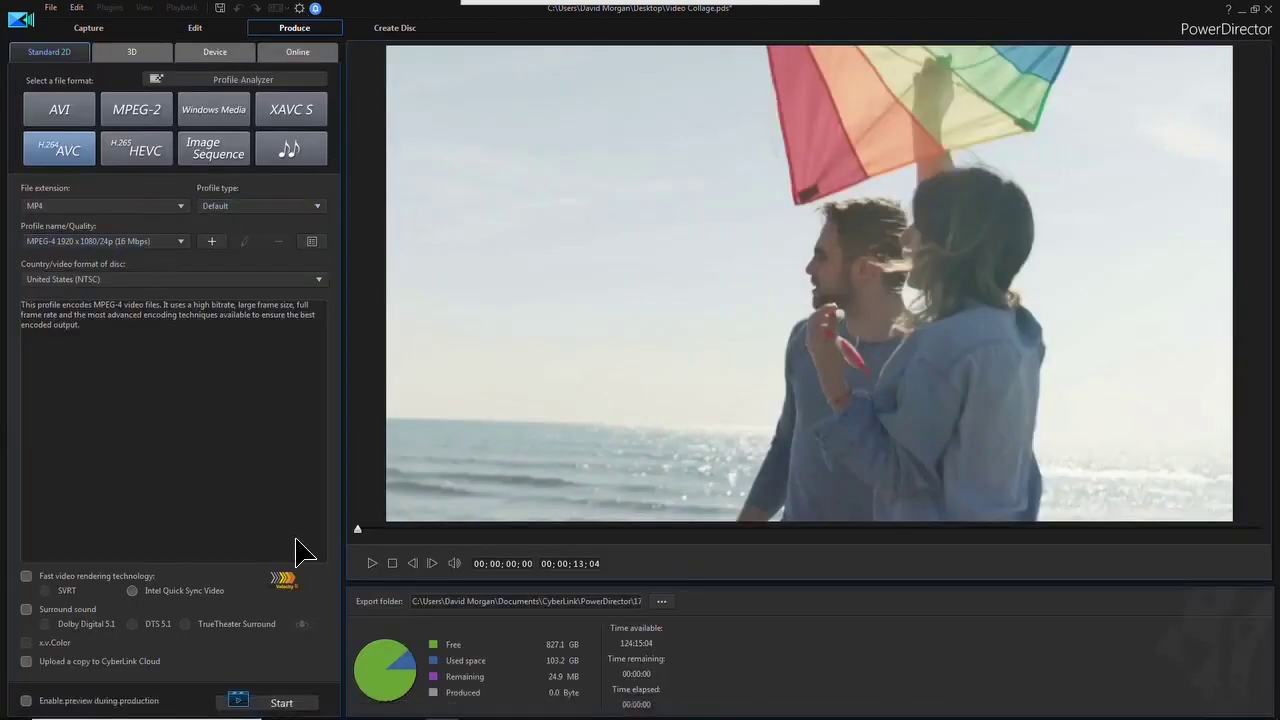
left_click(298, 704)
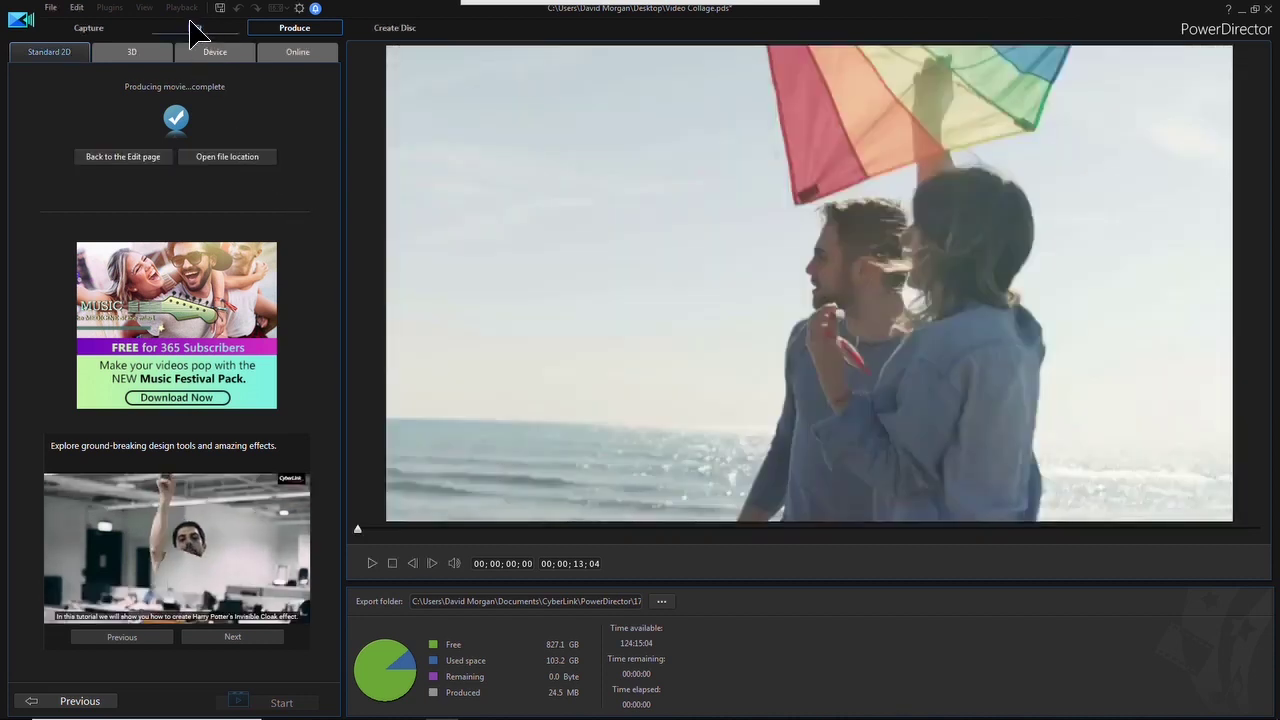
Step: Return to editing and play the produced Video Collage.mp4 from the media library
left_click(192, 27)
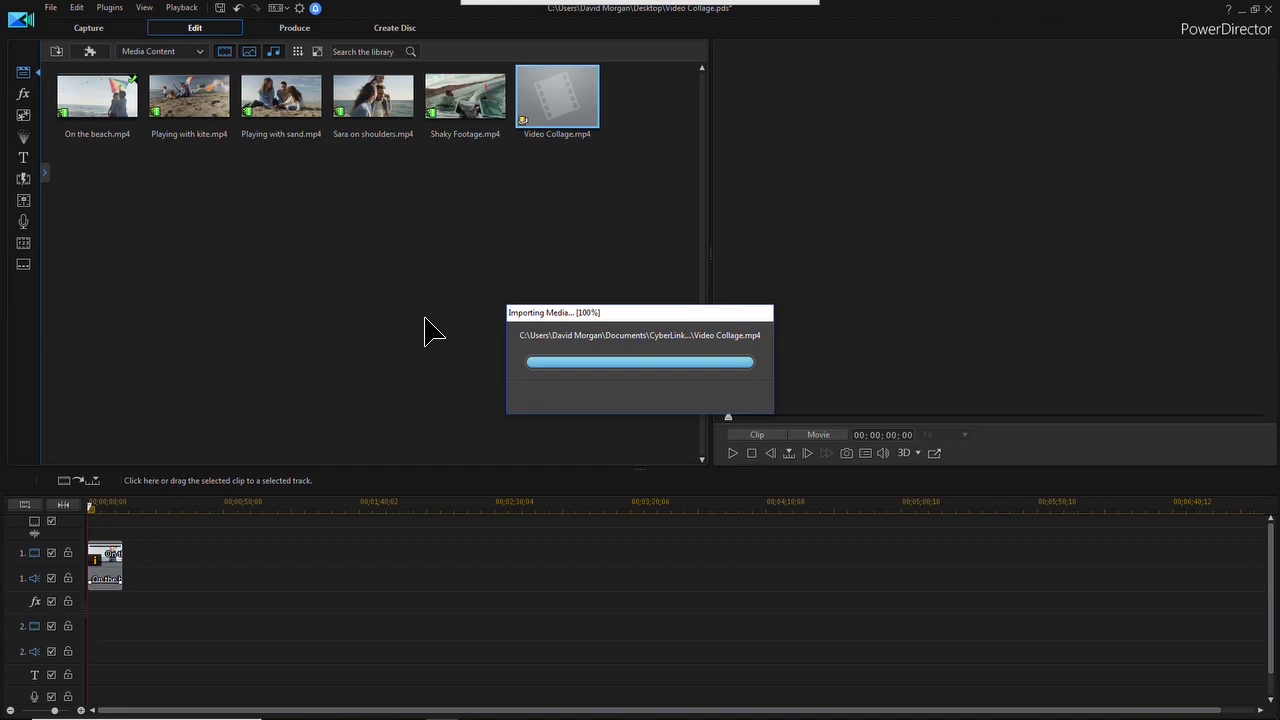
left_click(735, 455)
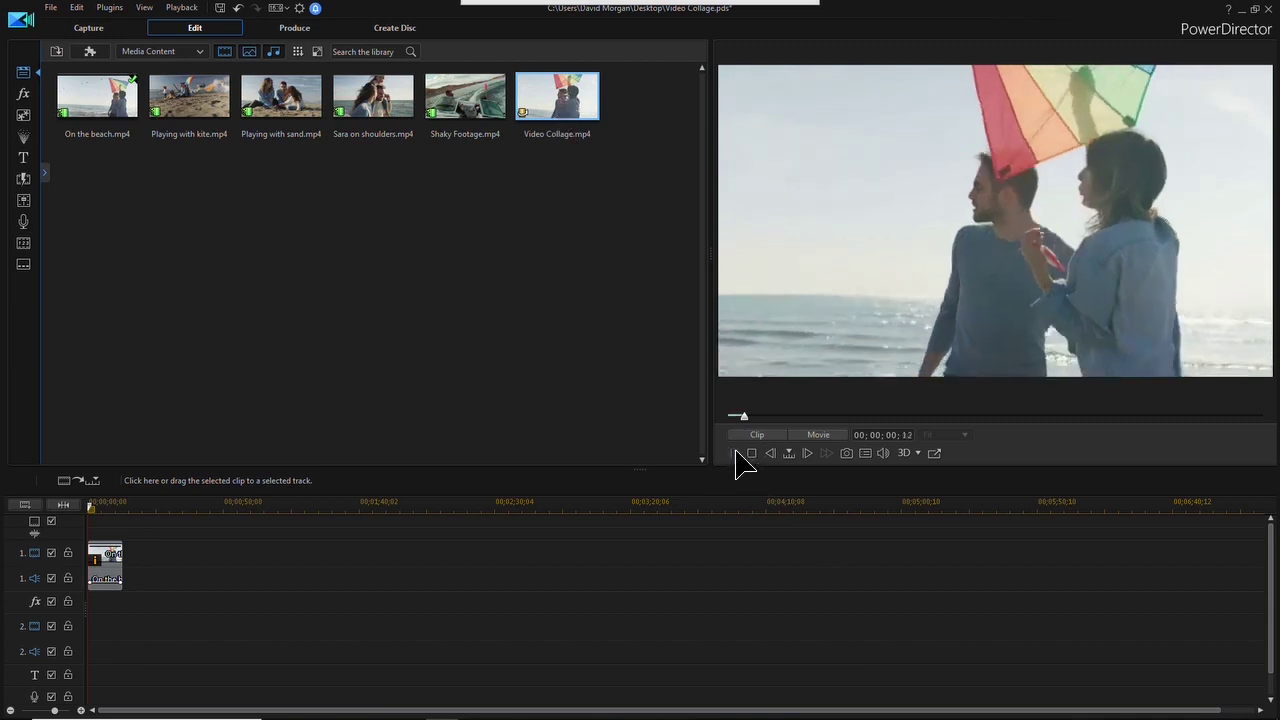
left_click(751, 453)
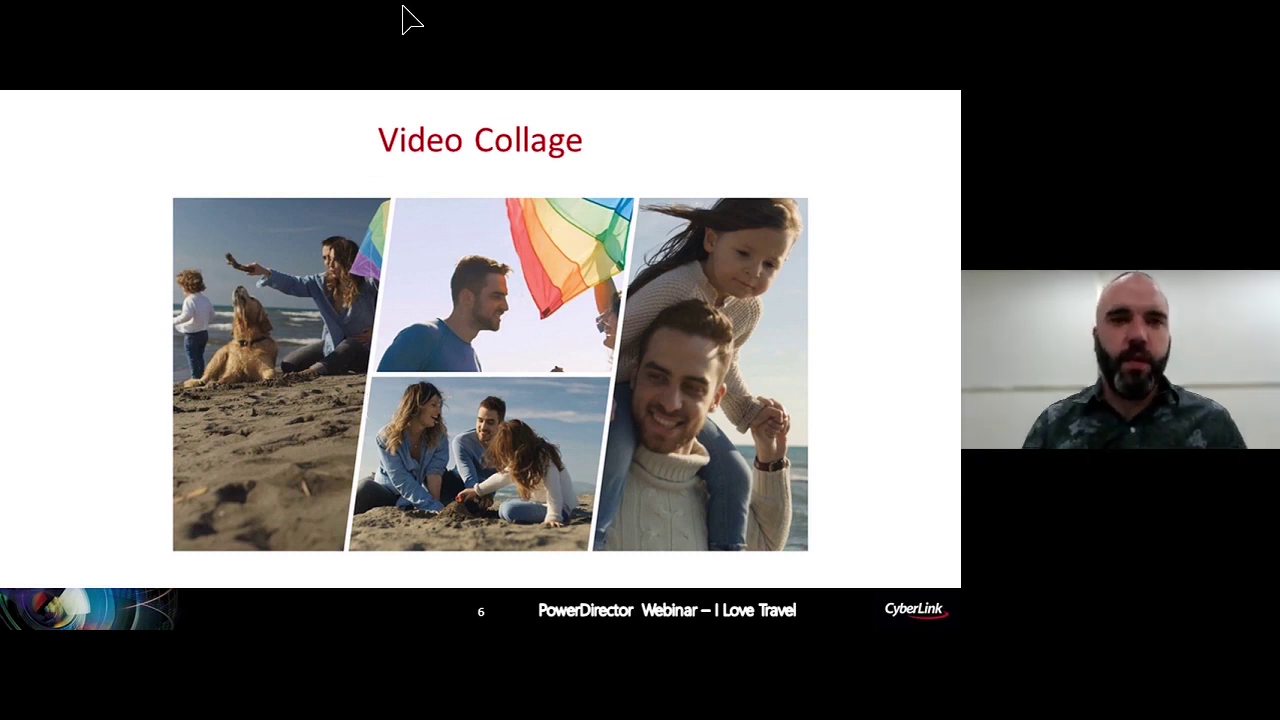
Step: Switch from the presentation slide back to the Video Collage project in PowerDirector
key("alt+Tab")
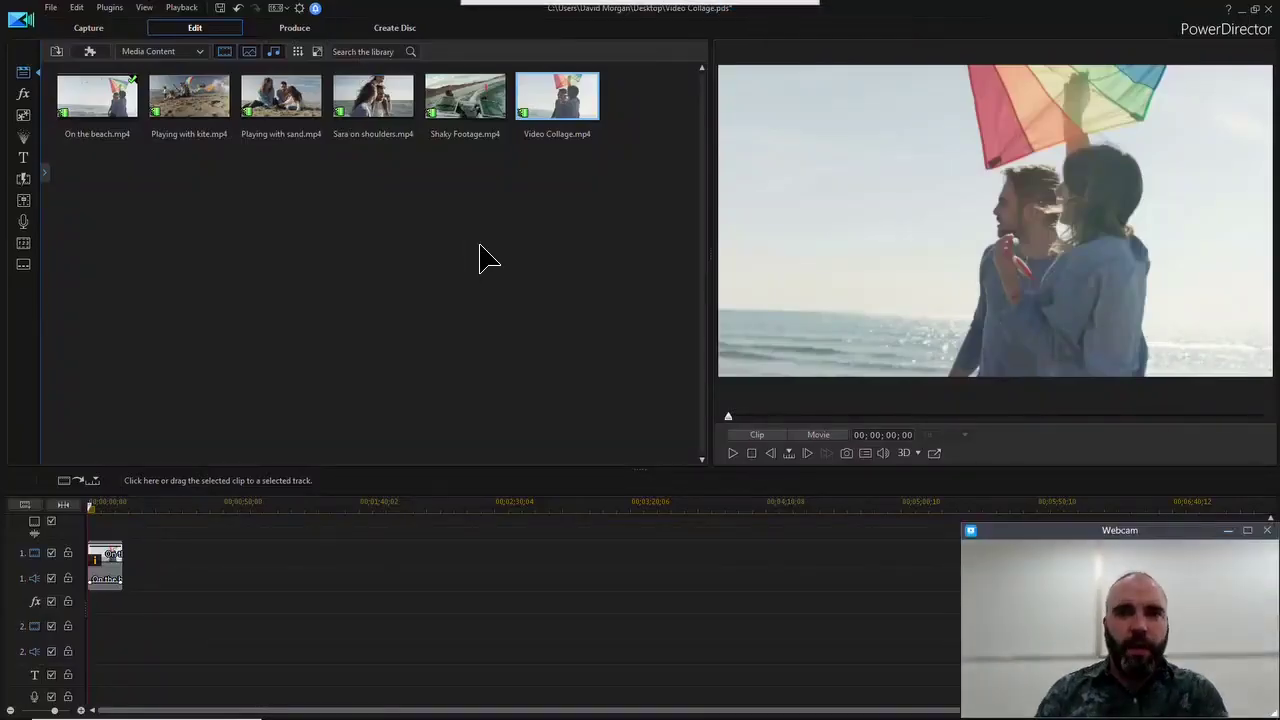
Step: Remove the beach clip from the first timeline track and open the Video Collage Designer
left_click(110, 568)
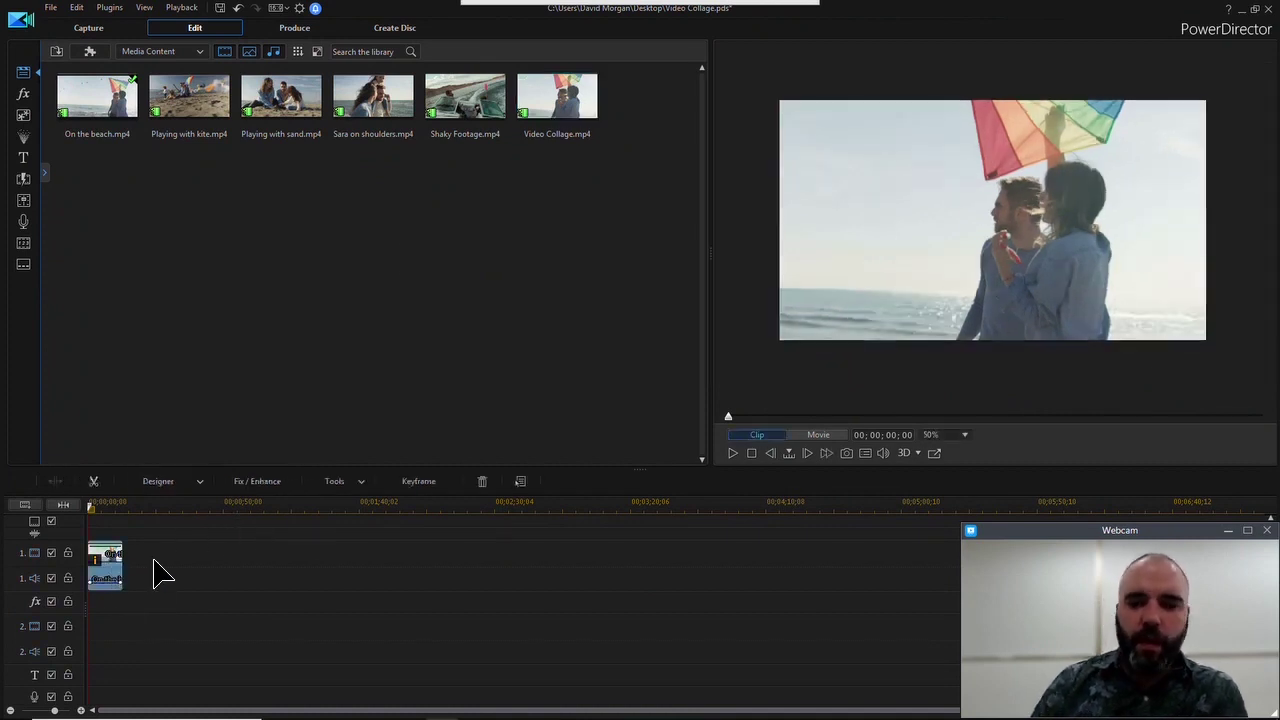
key("Delete")
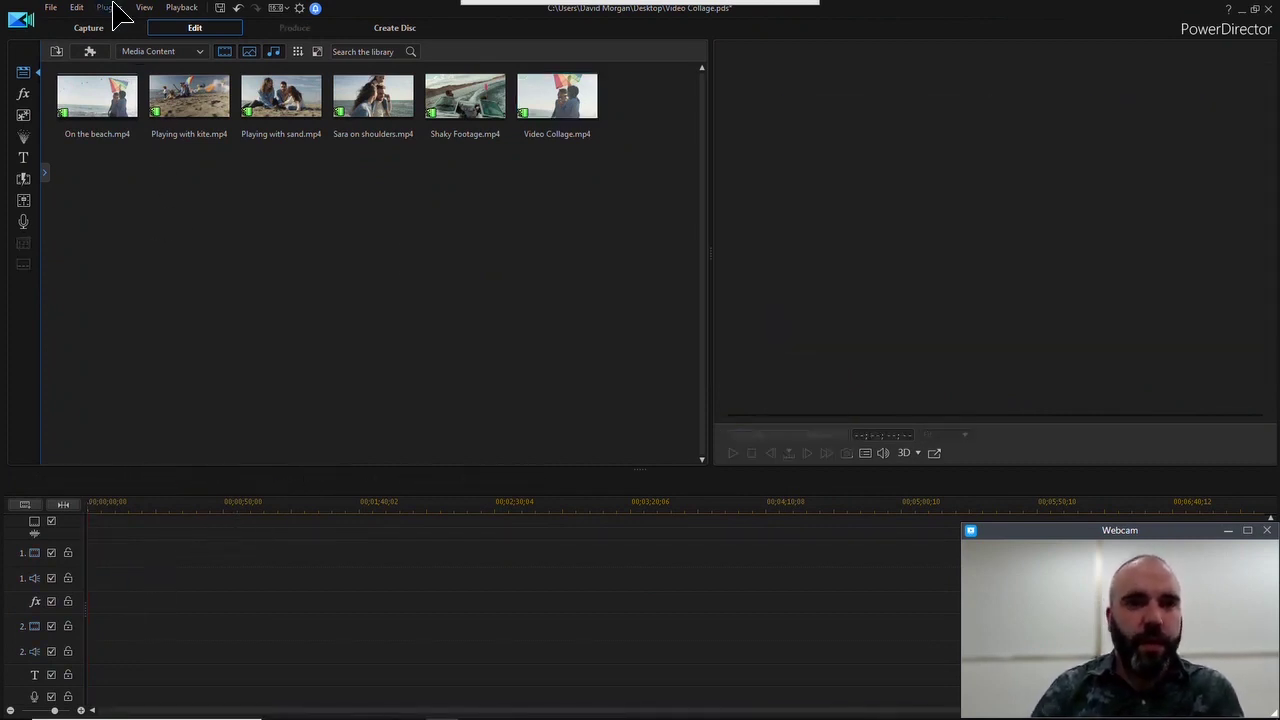
left_click(114, 9)
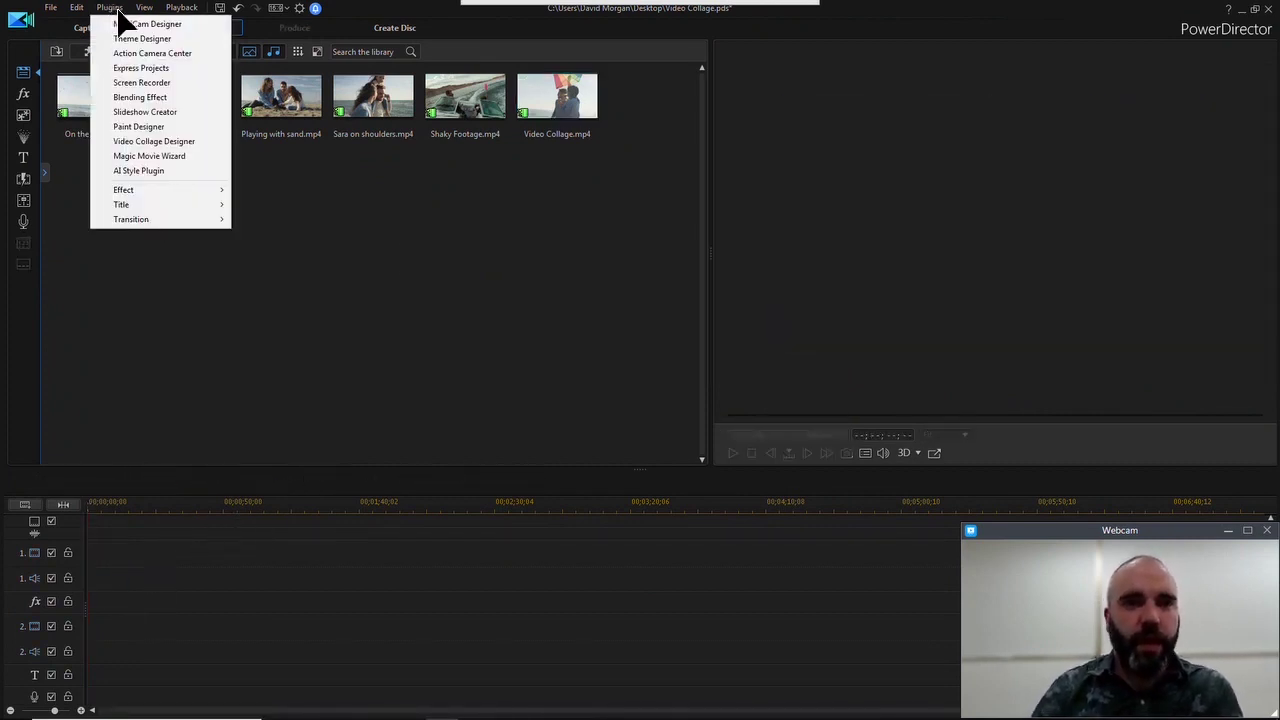
left_click(155, 142)
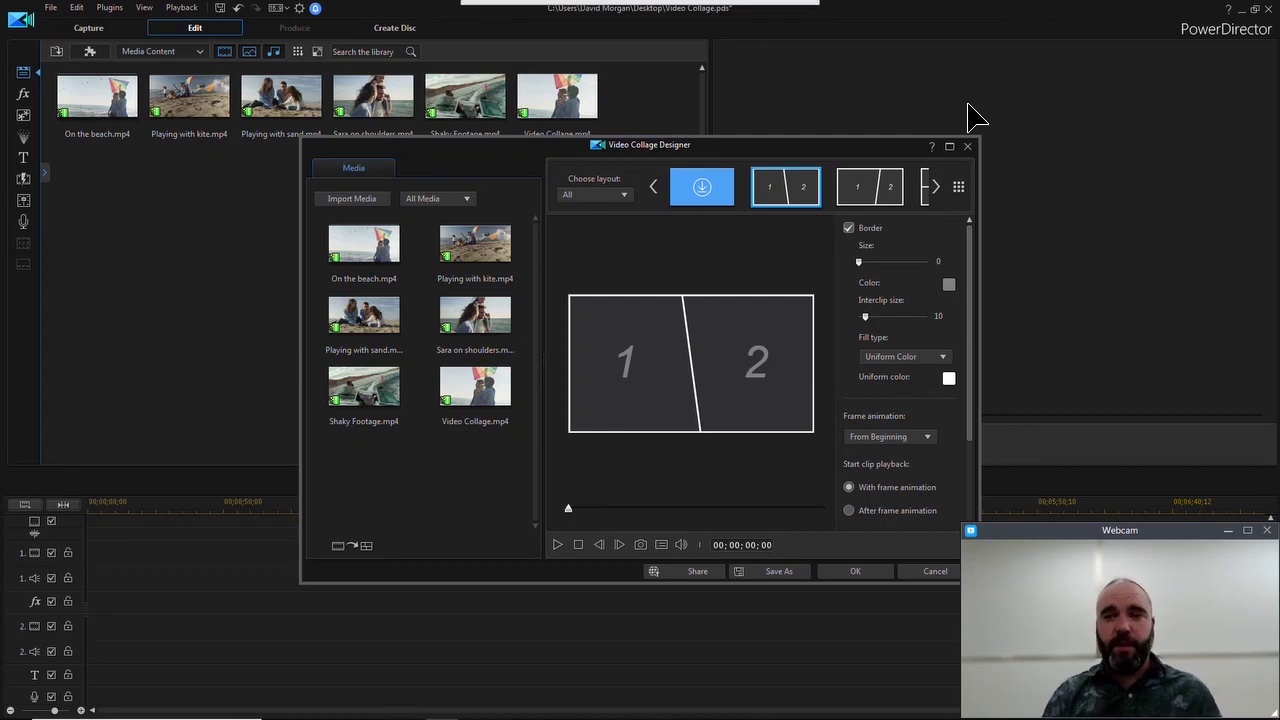
Step: Browse the full collage layout list and apply the four-frame layout with slanted side frames 1 and 2 around stacked centre frames 4 and 3
left_click(958, 187)
scroll(720, 340, "down", 5)
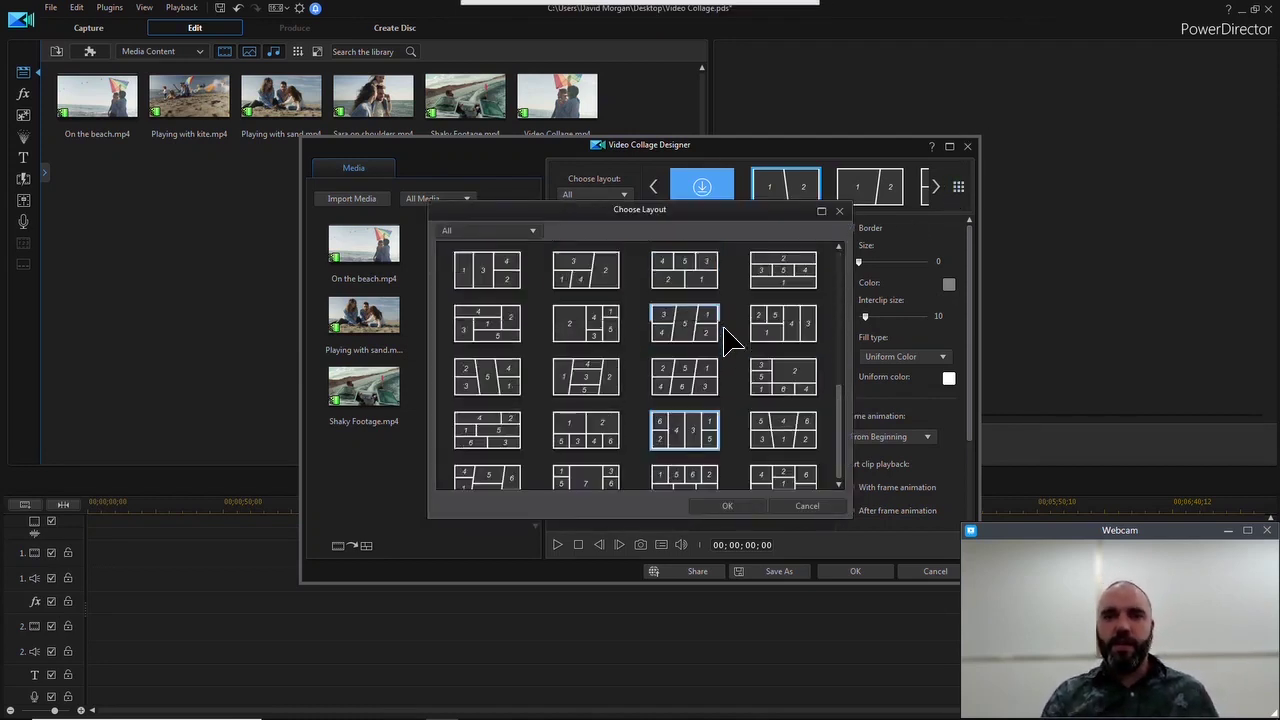
scroll(730, 340, "up", 5)
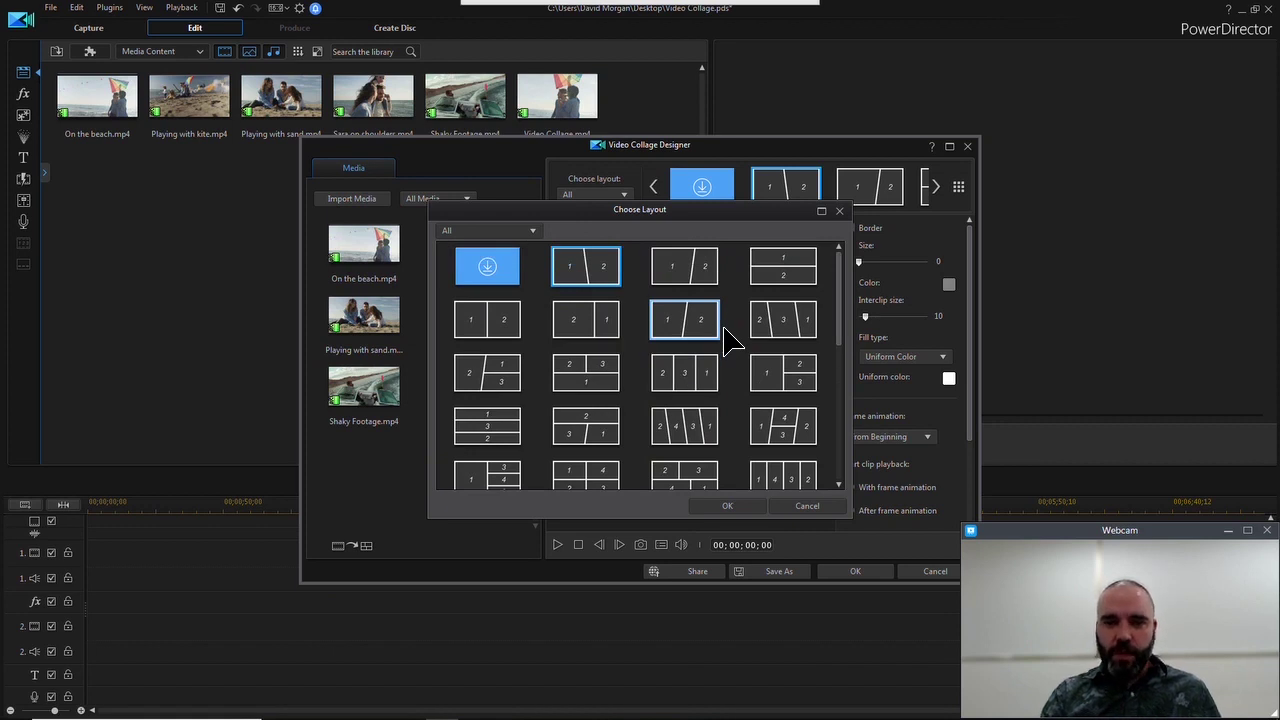
scroll(775, 420, "down", 10)
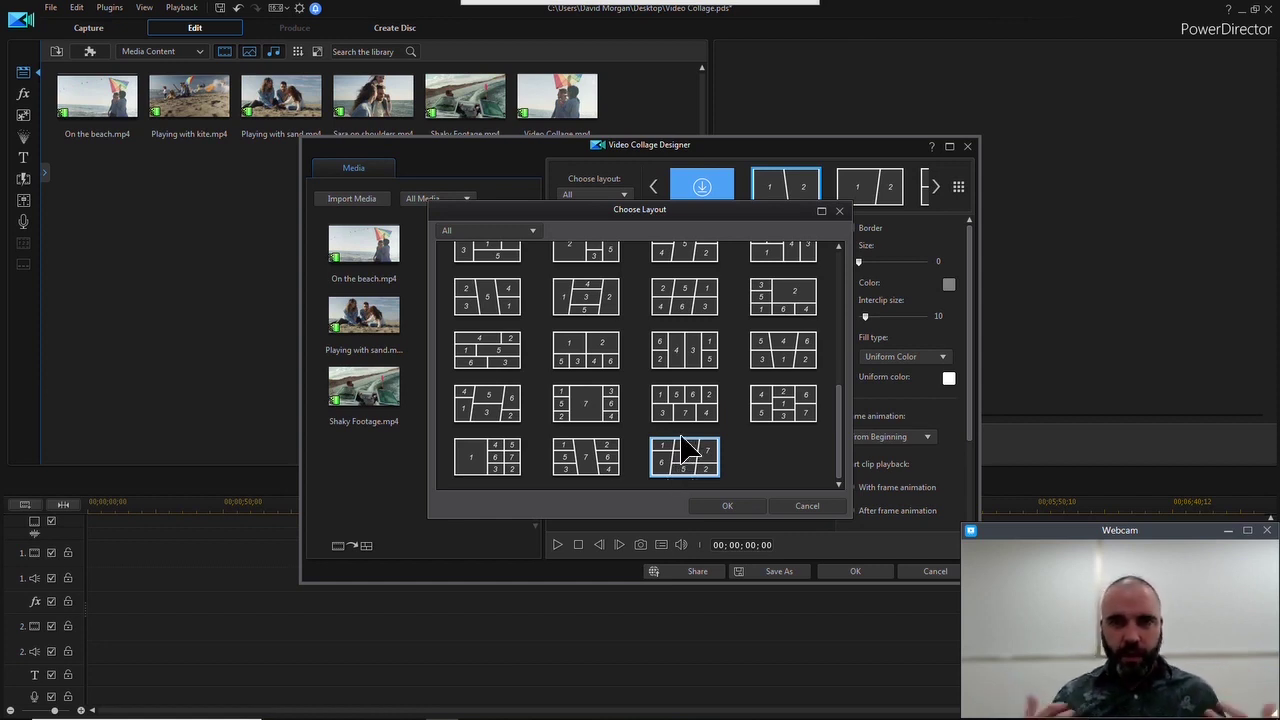
scroll(725, 350, "up", 10)
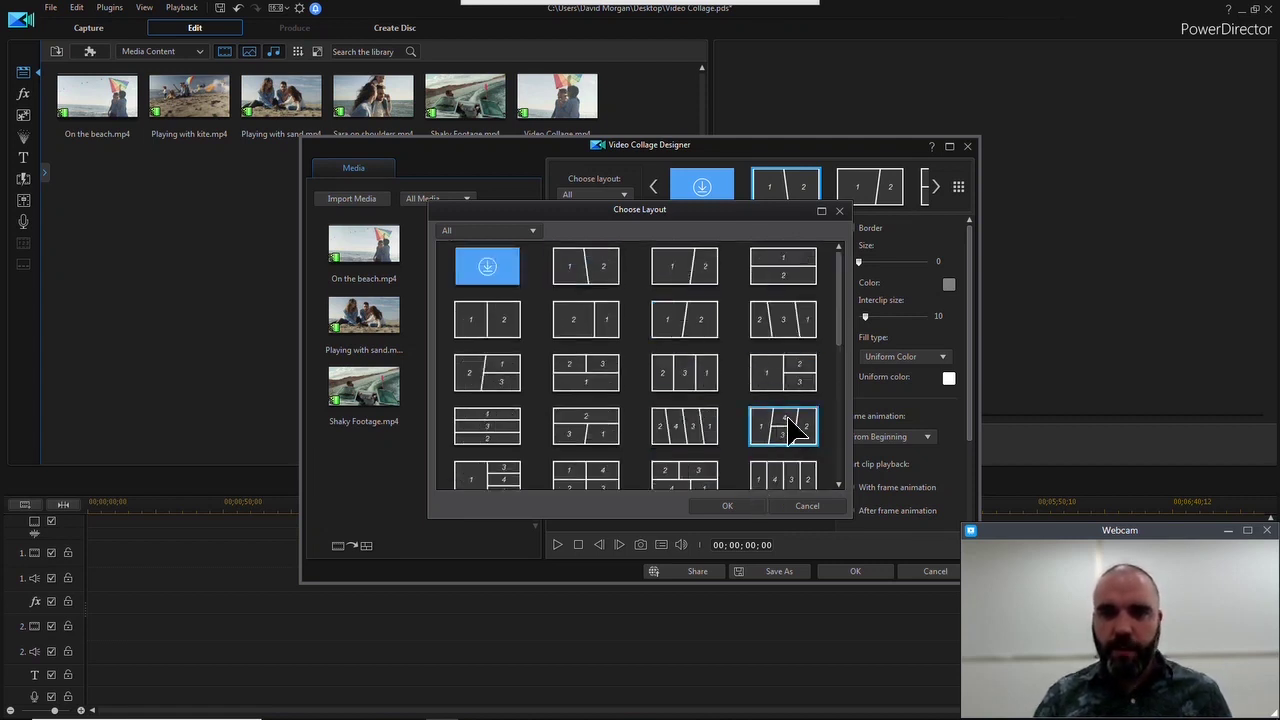
left_click(760, 440)
left_click(728, 506)
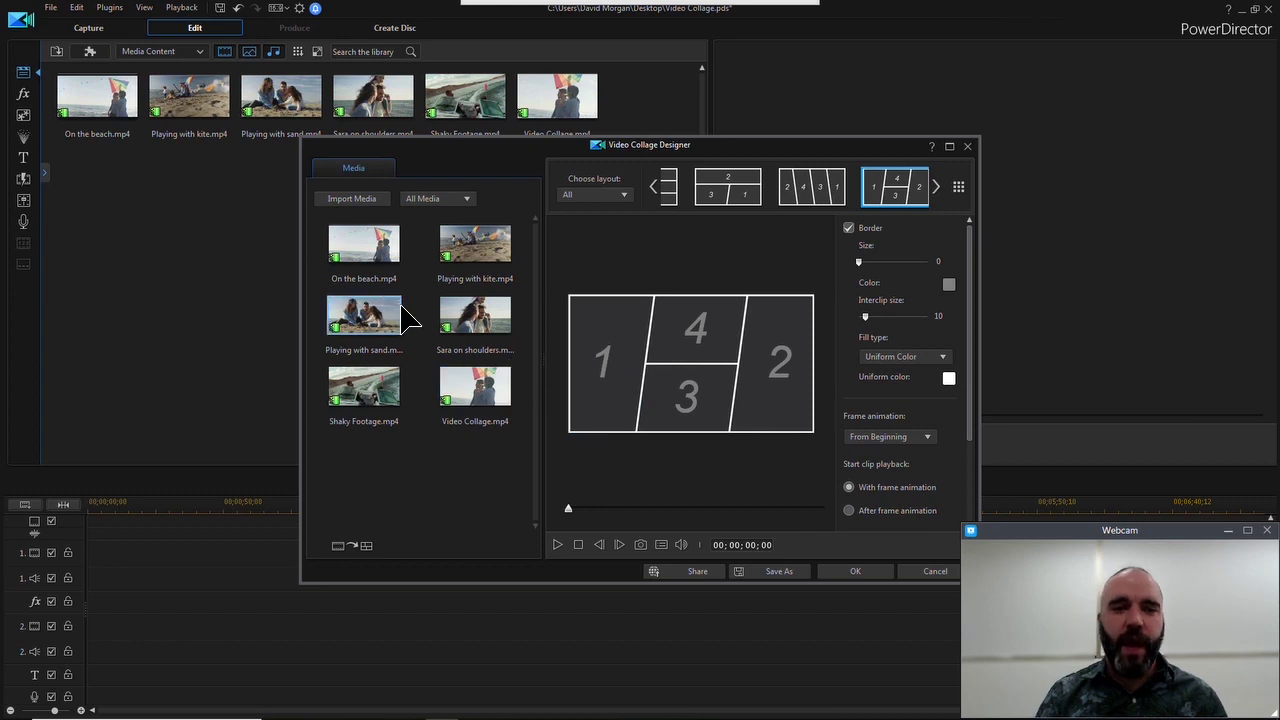
Step: Fill frame 1 with Playing with kite.mp4, frame 4 with Video Collage.mp4, frame 3 with Playing with sand.mp4 and frame 2 with the shoulder-ride clip
left_click_drag(490, 250, 617, 370)
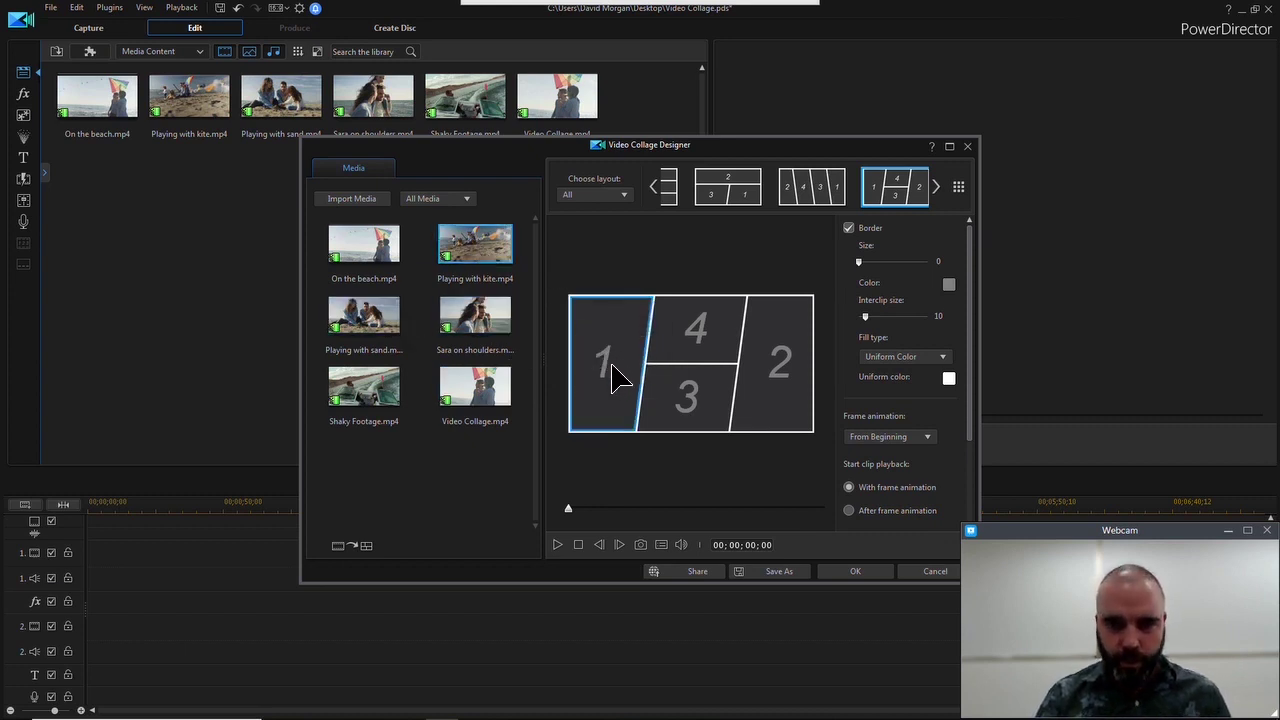
left_click_drag(605, 380, 648, 360)
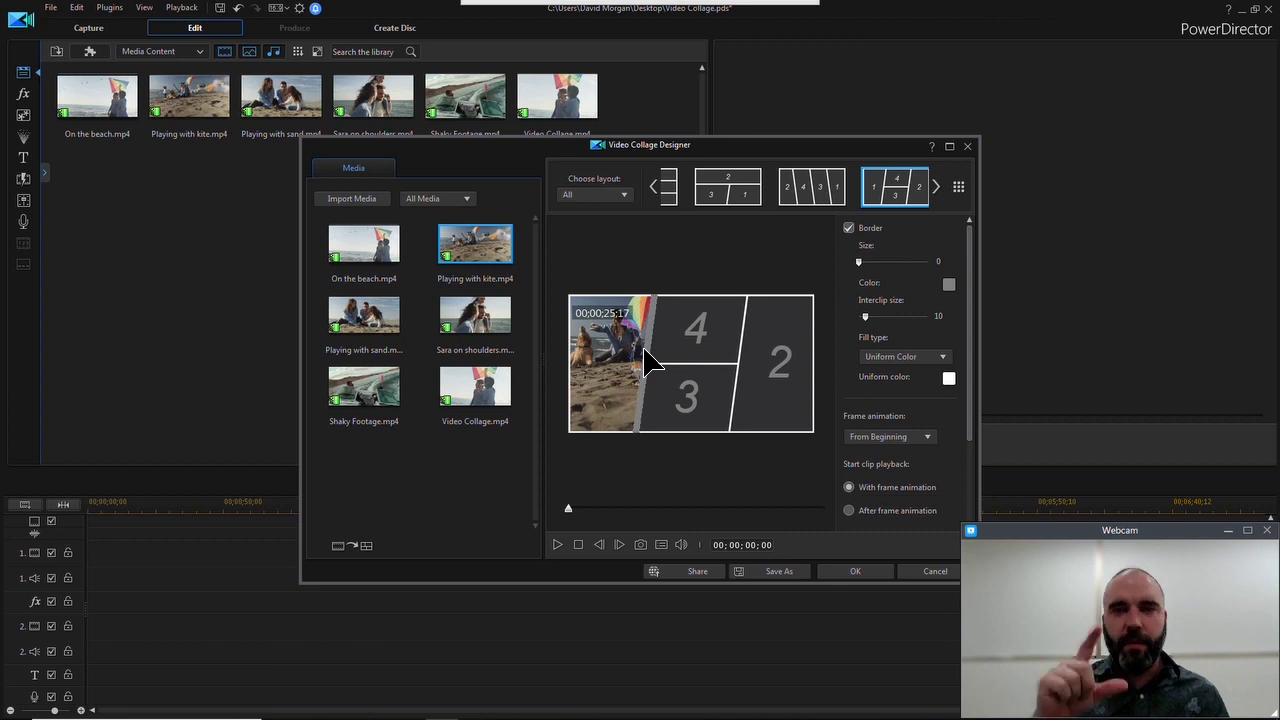
mouse_move(648, 347)
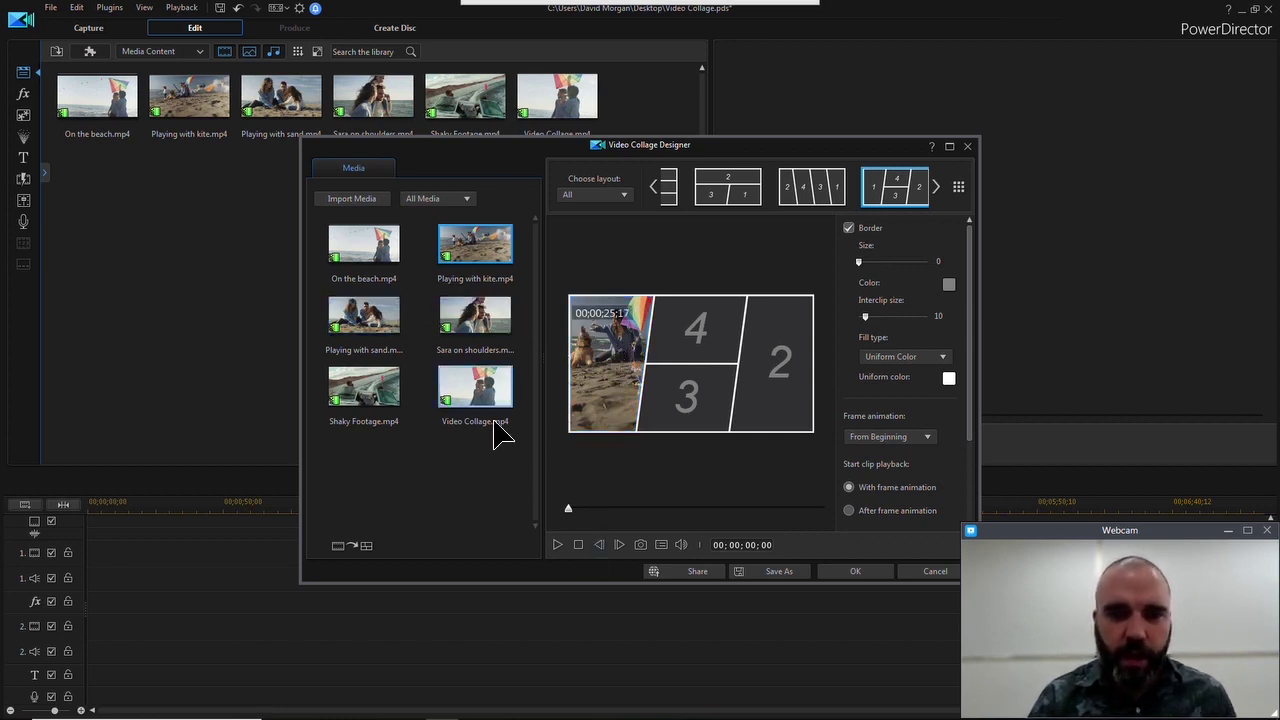
left_click_drag(490, 410, 705, 342)
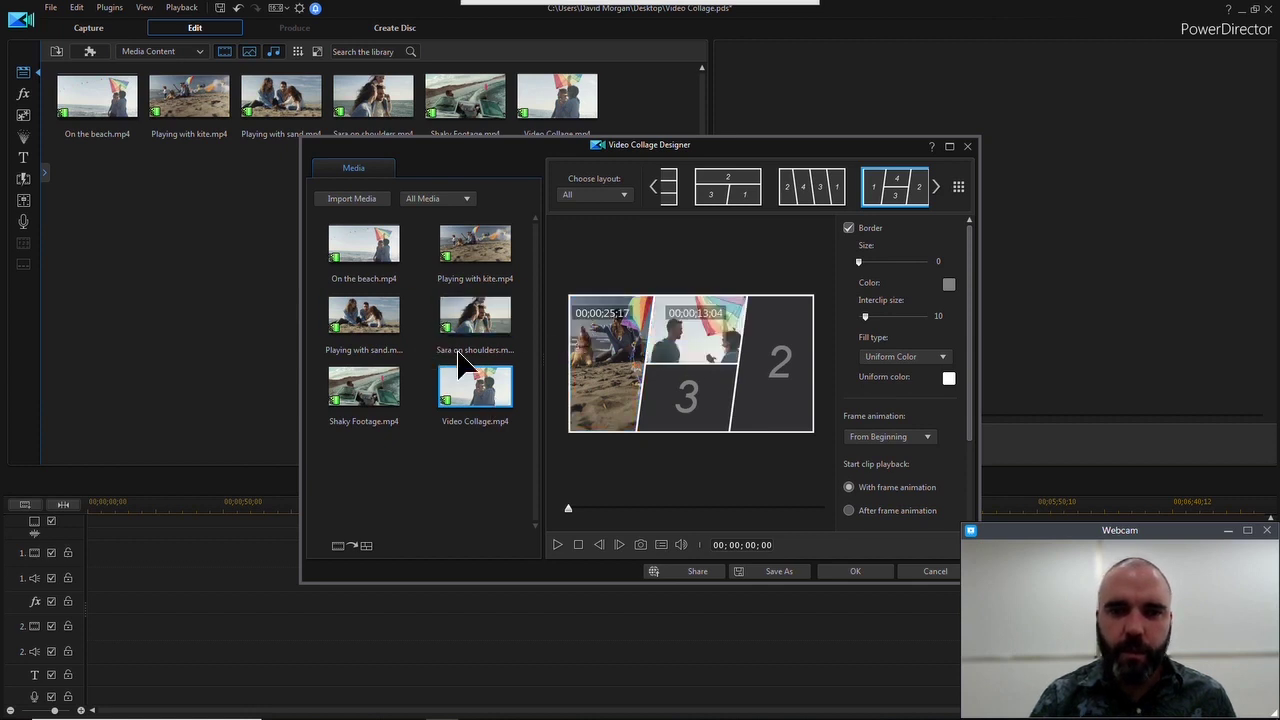
left_click_drag(363, 335, 694, 409)
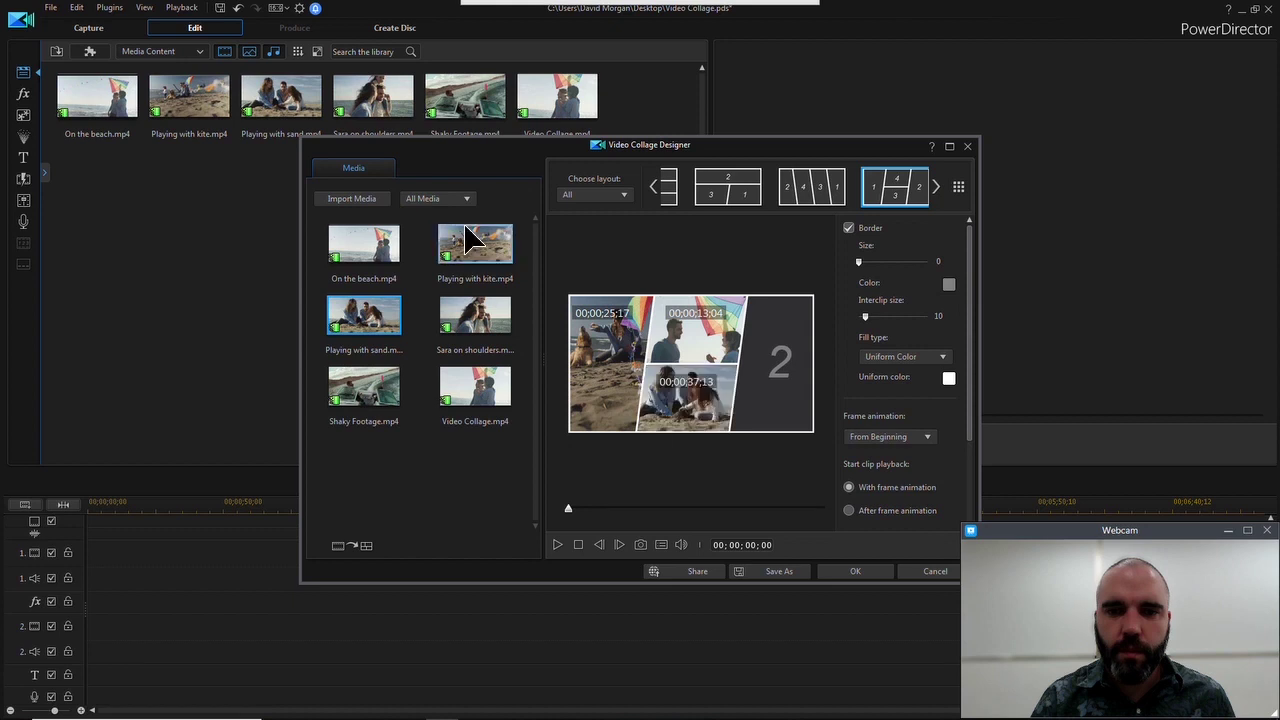
left_click_drag(472, 318, 788, 382)
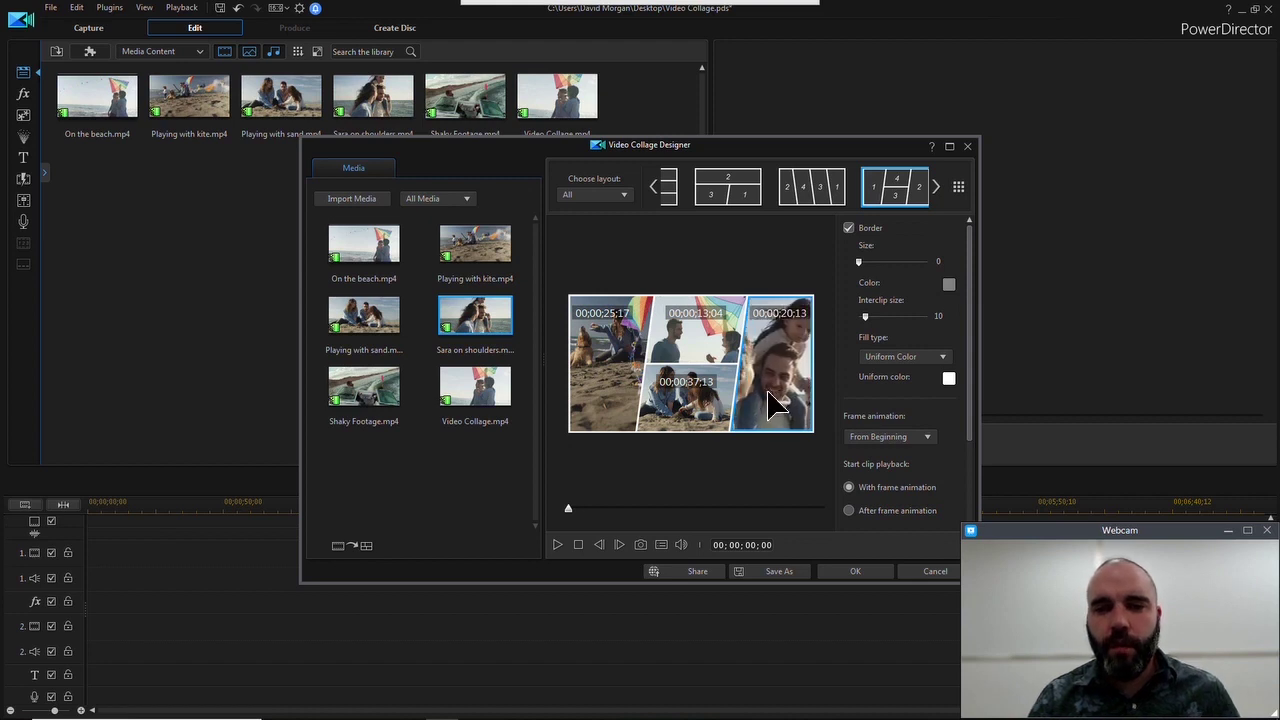
Step: Trim the Video Collage clip in the upper centre frame to an in position of 00;00;04;21 and an out position of 00;00;12;26
mouse_move(704, 340)
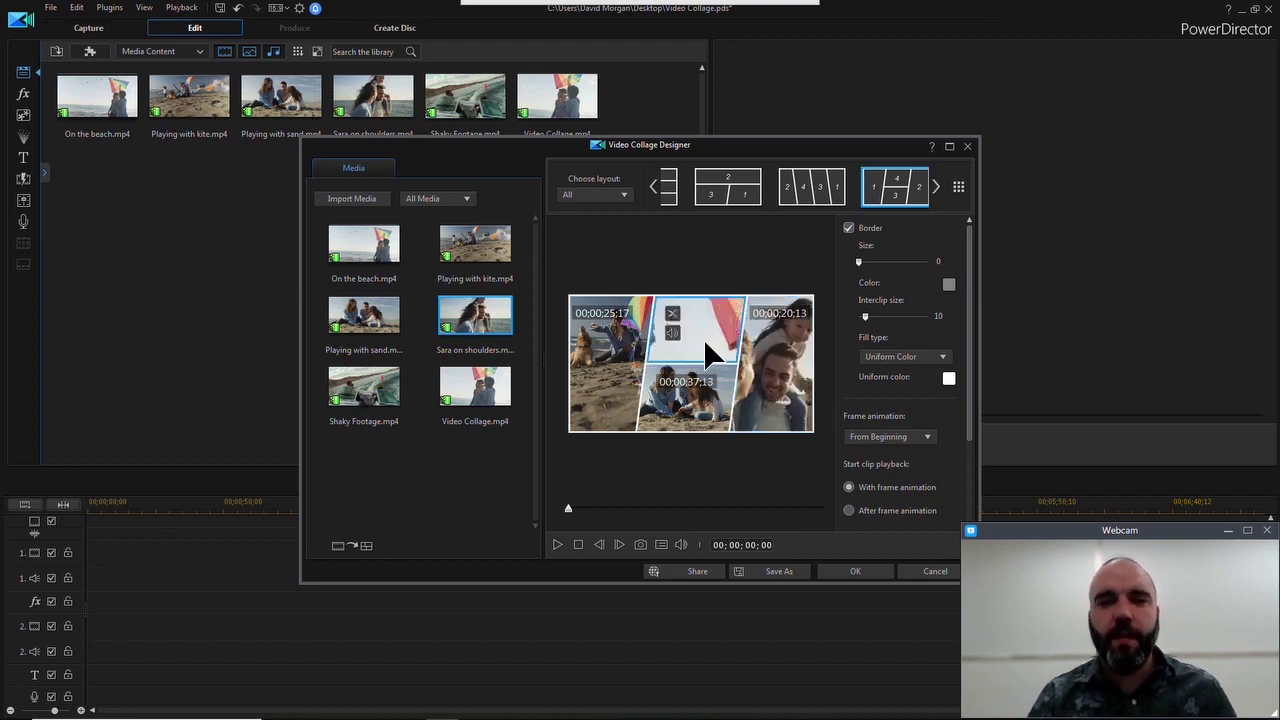
double_click(725, 343)
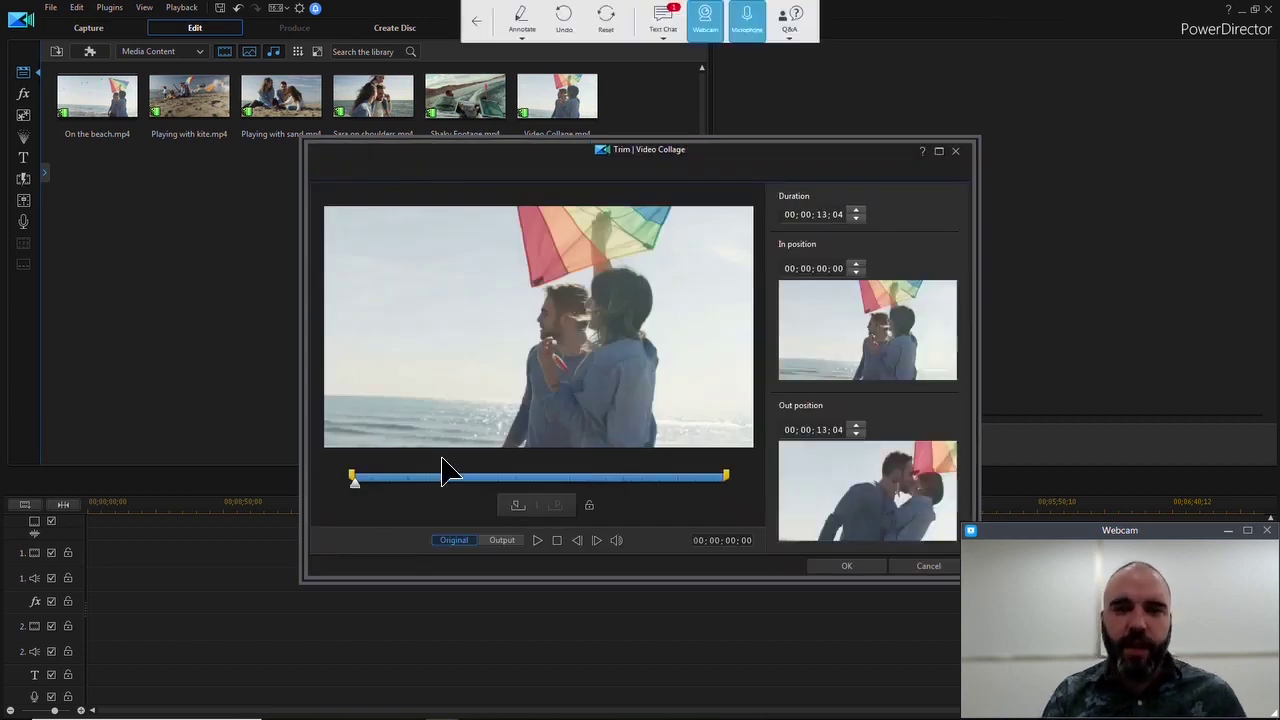
left_click_drag(353, 476, 450, 477)
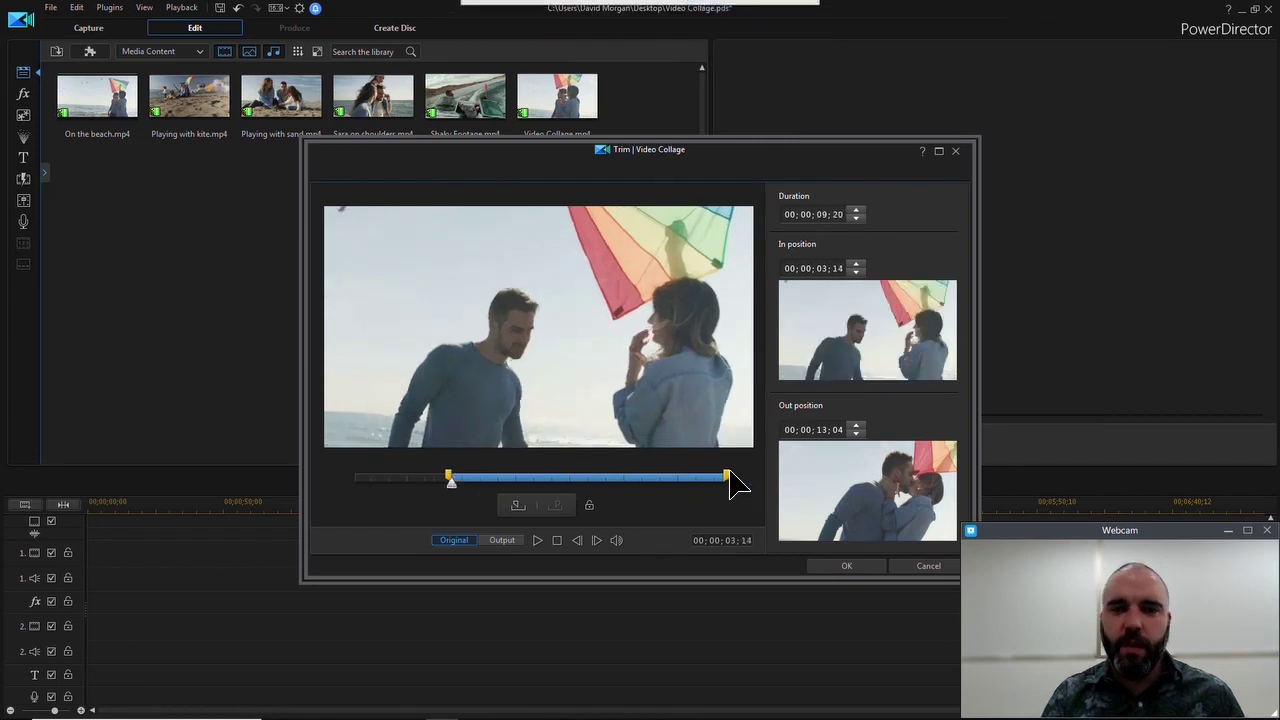
mouse_move(728, 470)
left_mouse_down()
mouse_move(700, 466)
mouse_move(716, 469)
left_mouse_up()
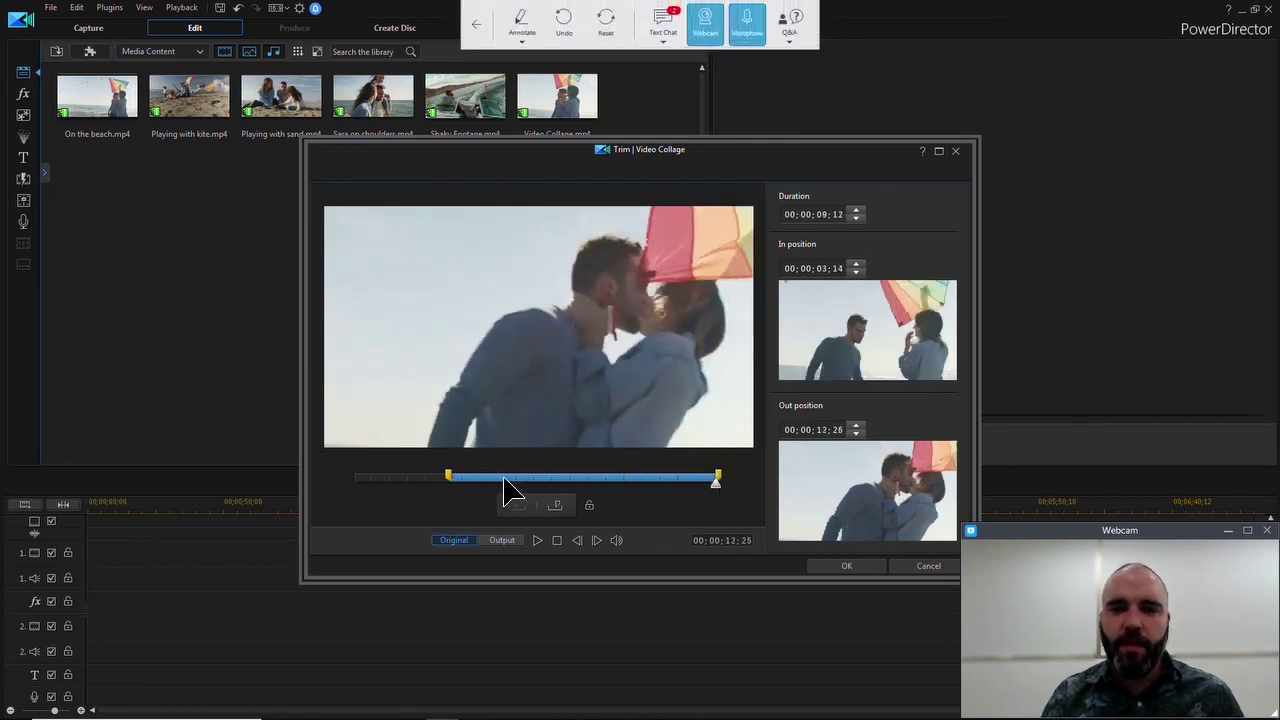
left_click_drag(455, 478, 487, 481)
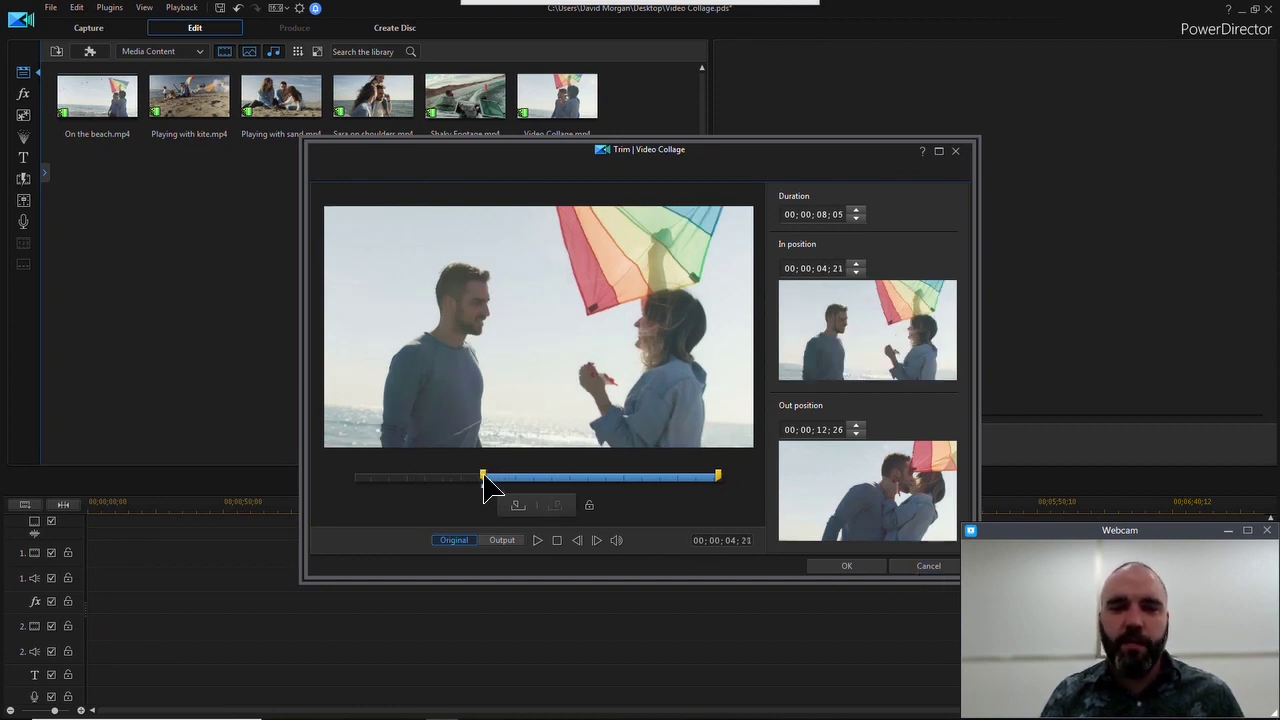
left_click(846, 566)
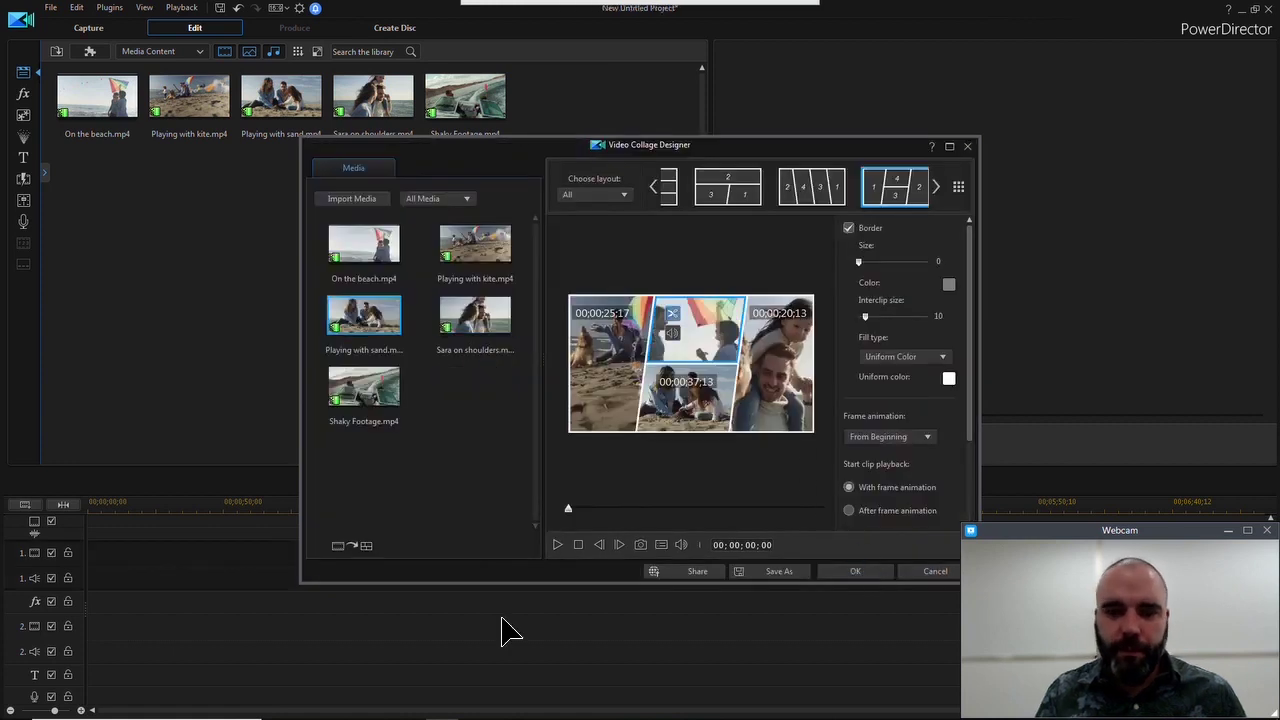
Step: Preview the collage briefly and set the border's interclip size to 15
left_click(557, 543)
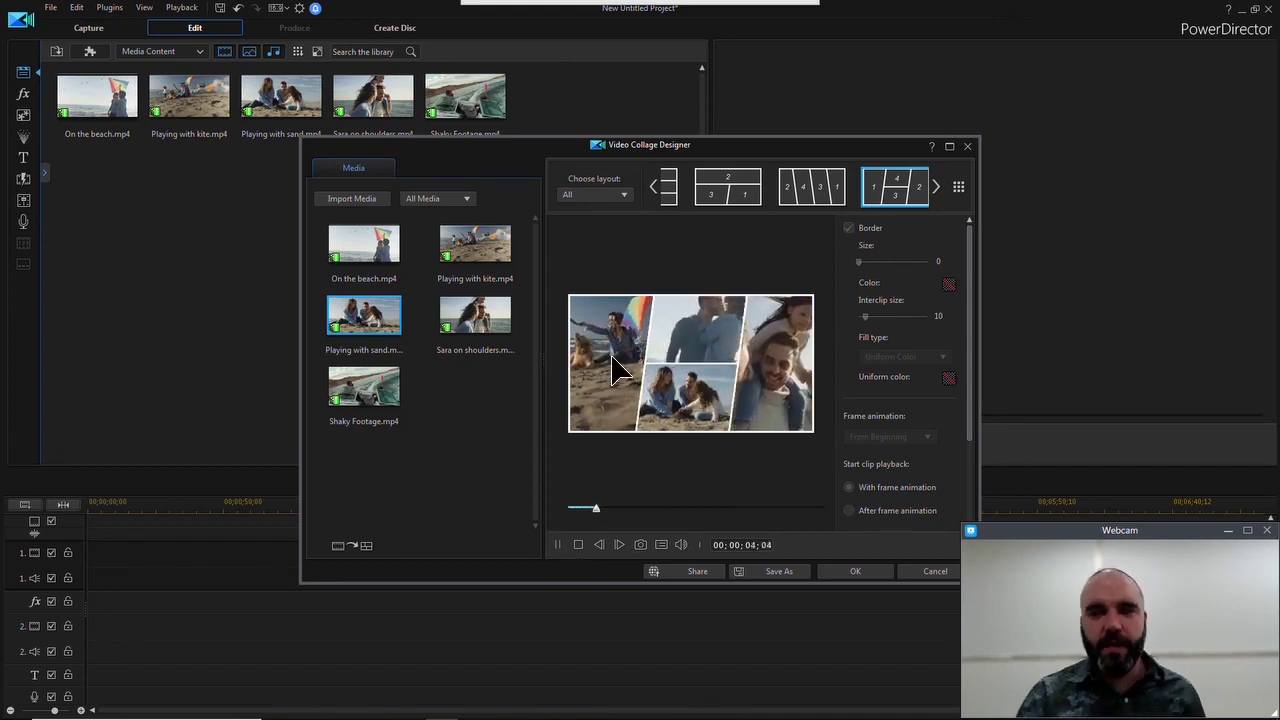
left_click(579, 545)
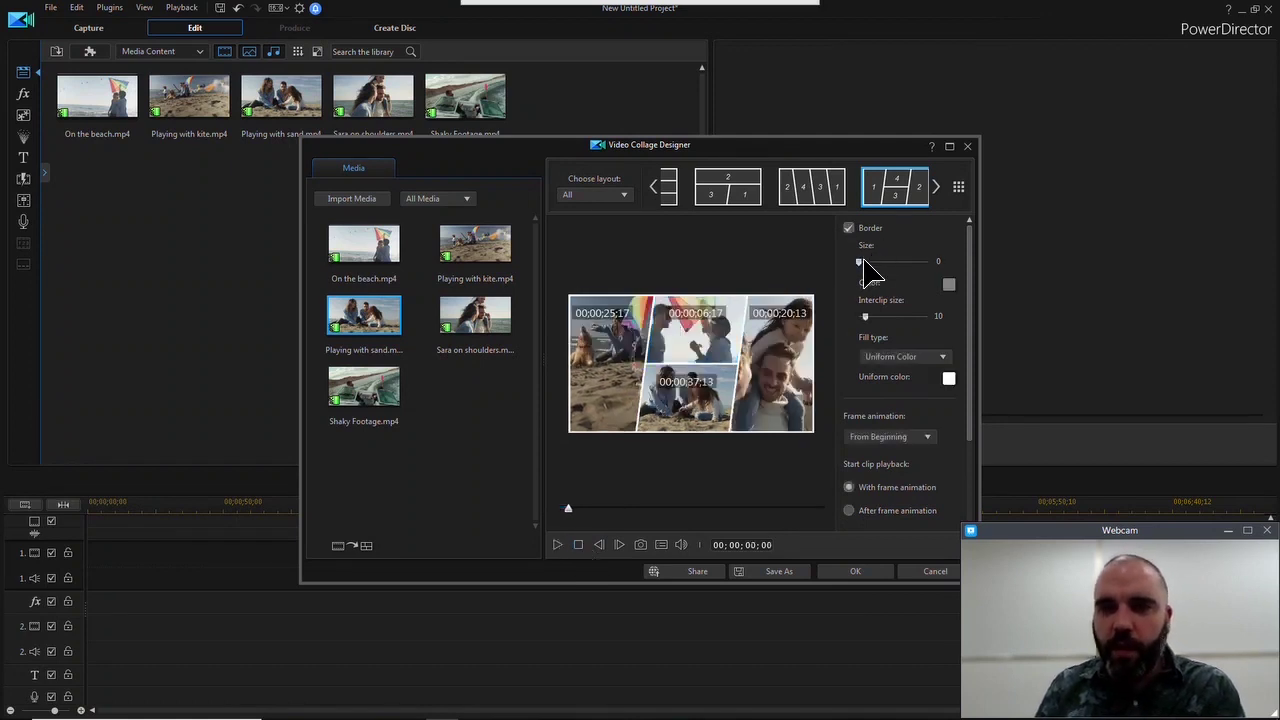
mouse_move(861, 261)
left_mouse_down()
mouse_move(901, 256)
mouse_move(840, 267)
left_mouse_up()
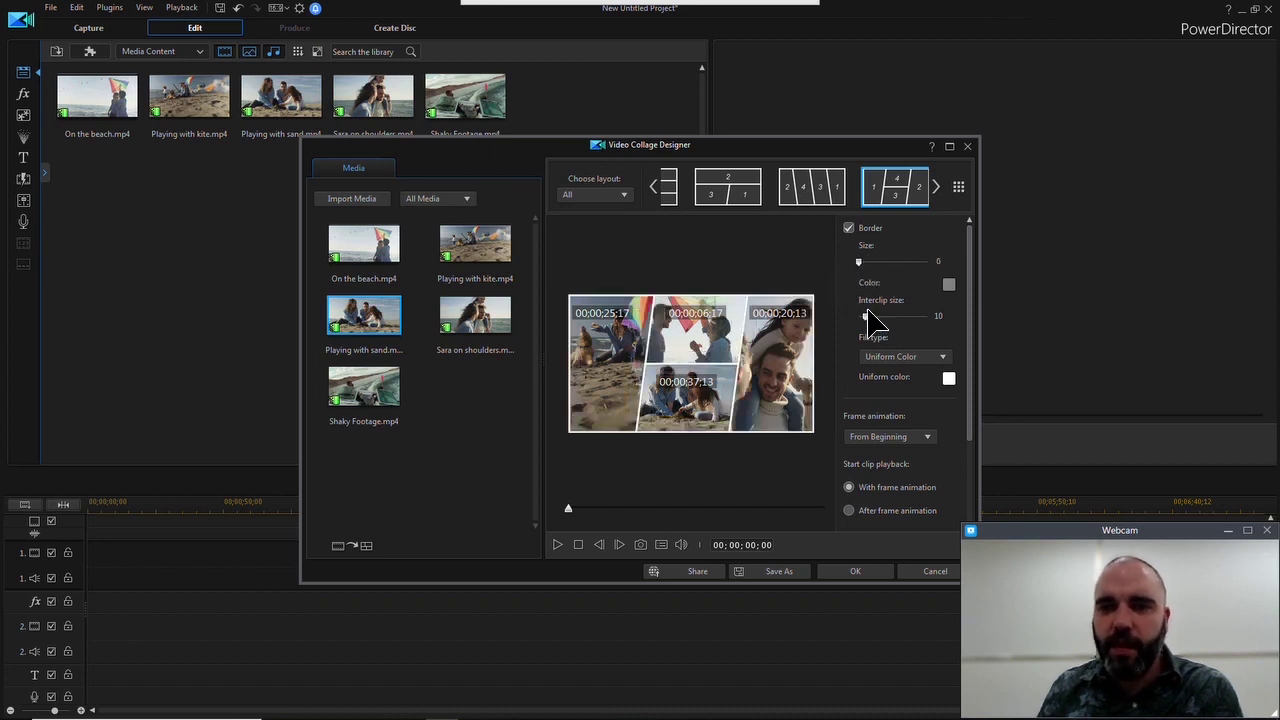
mouse_move(866, 316)
left_mouse_down()
mouse_move(888, 317)
mouse_move(870, 318)
left_mouse_up()
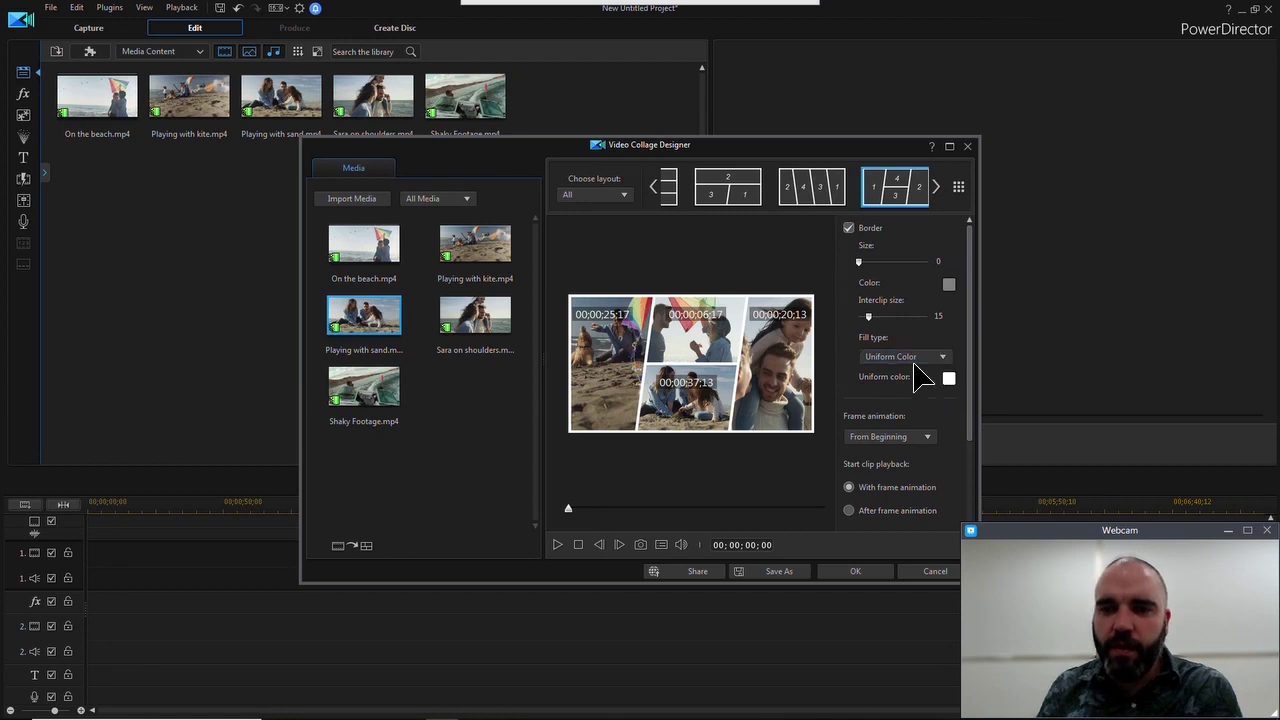
Step: Match the collage duration to the Shortest Clip in the advanced playback settings
left_click_drag(969, 271, 962, 428)
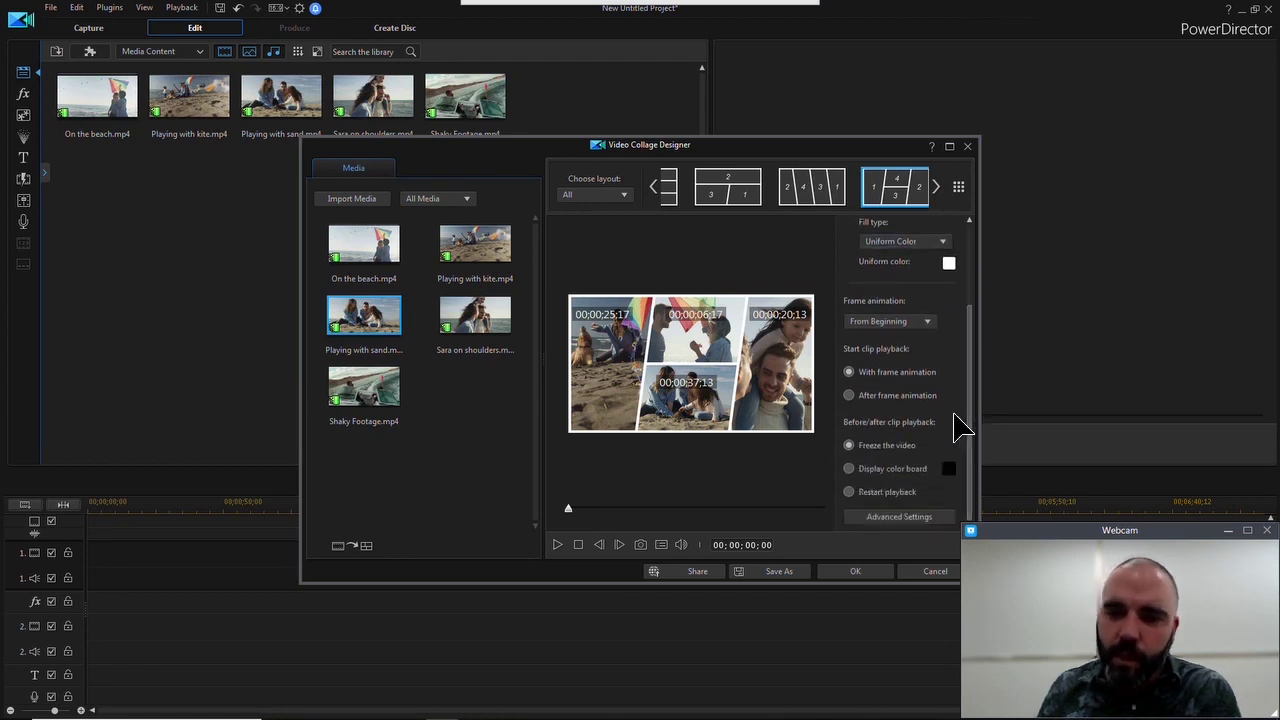
left_click(897, 516)
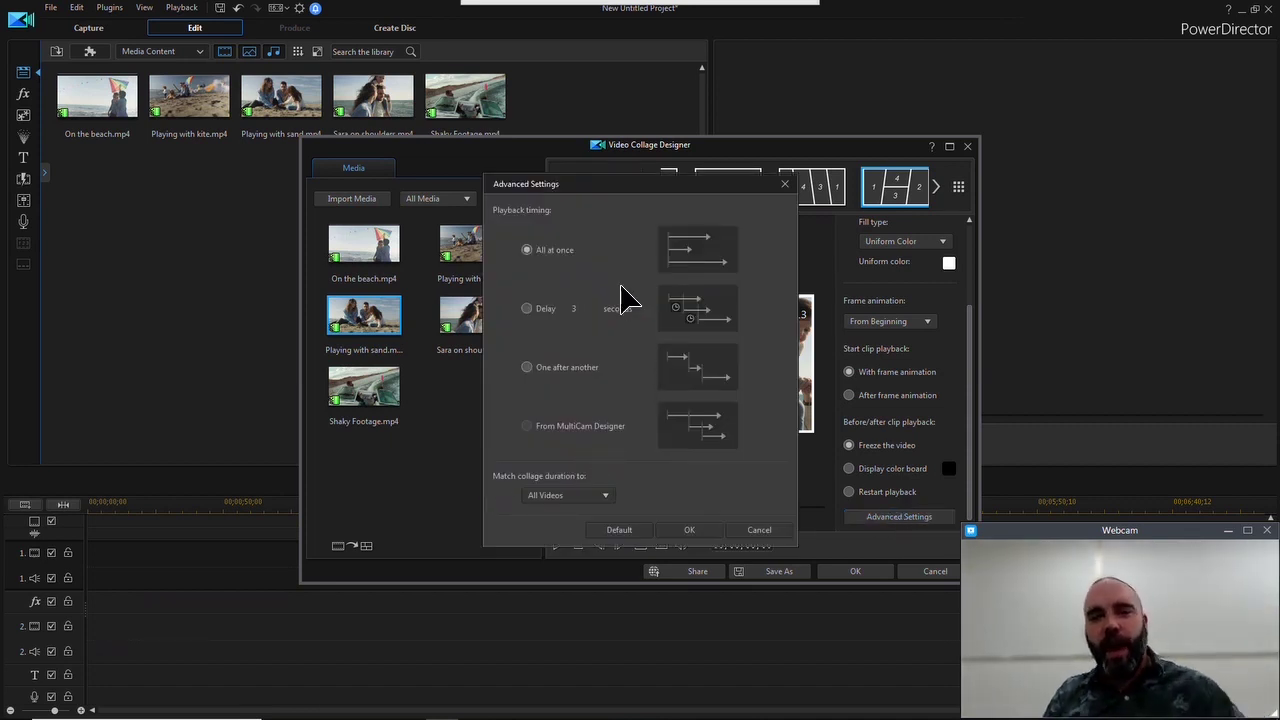
left_click(603, 497)
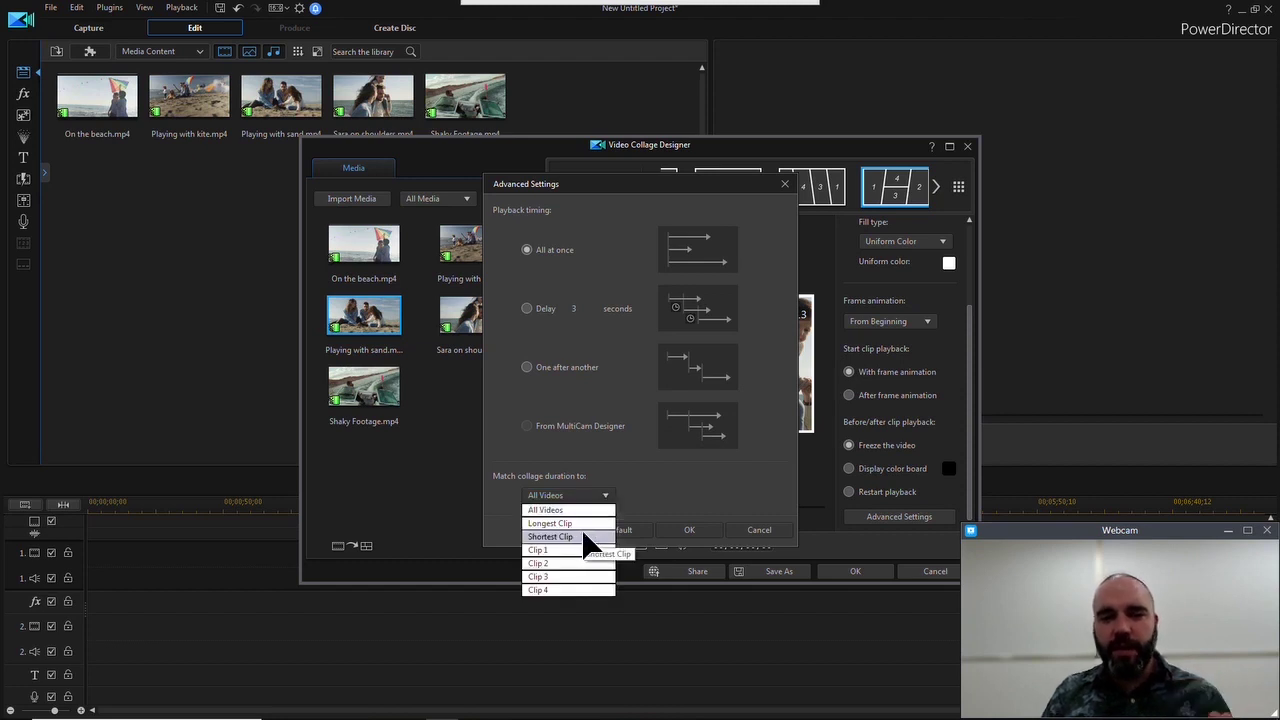
left_click(584, 536)
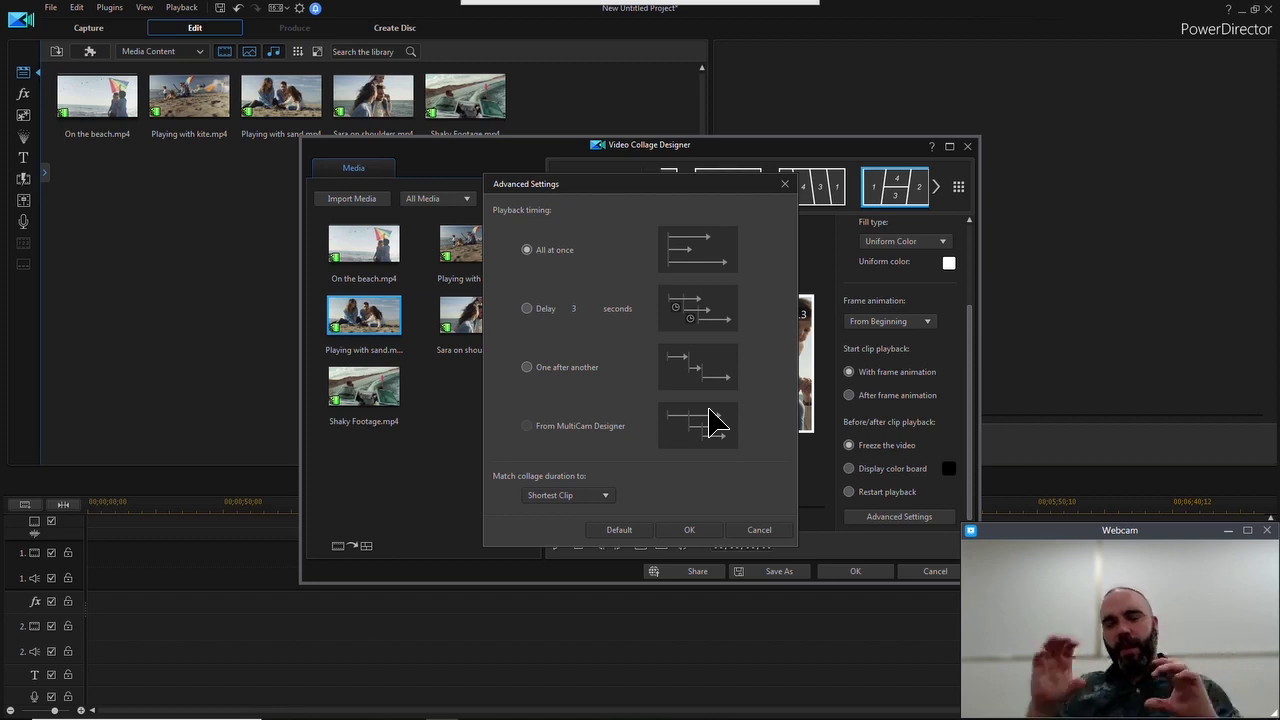
left_click(608, 495)
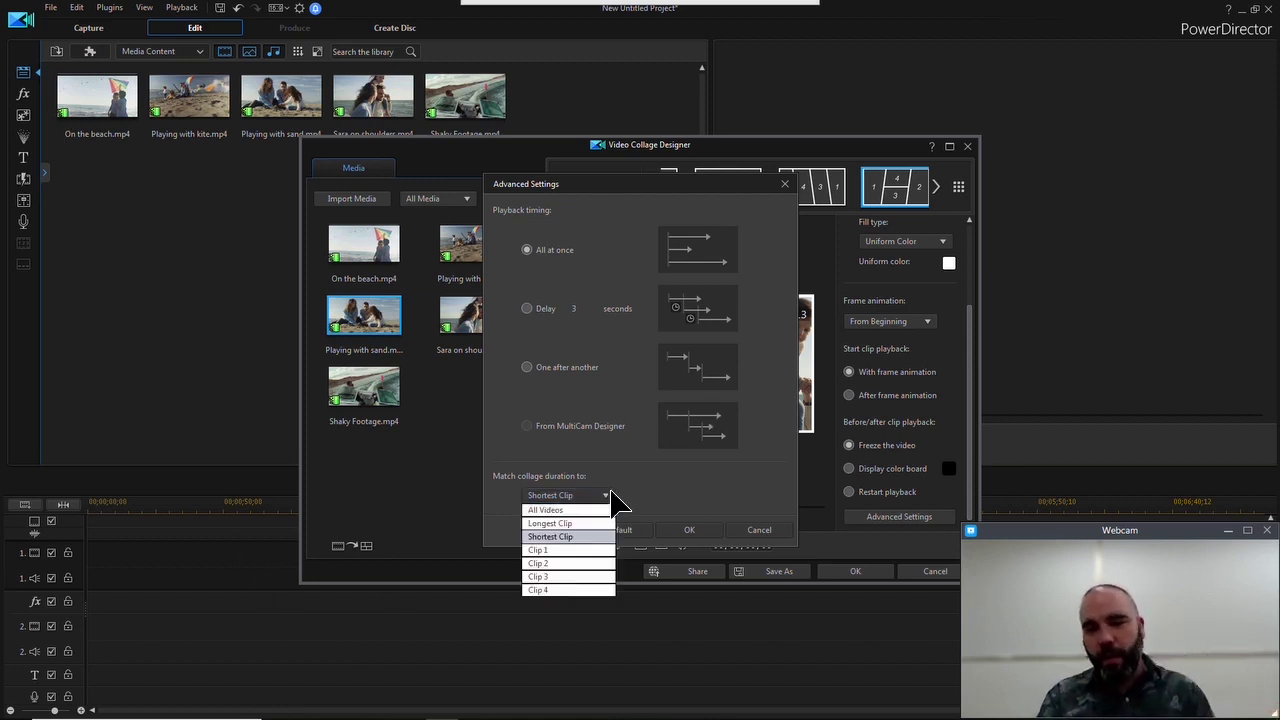
left_click(650, 471)
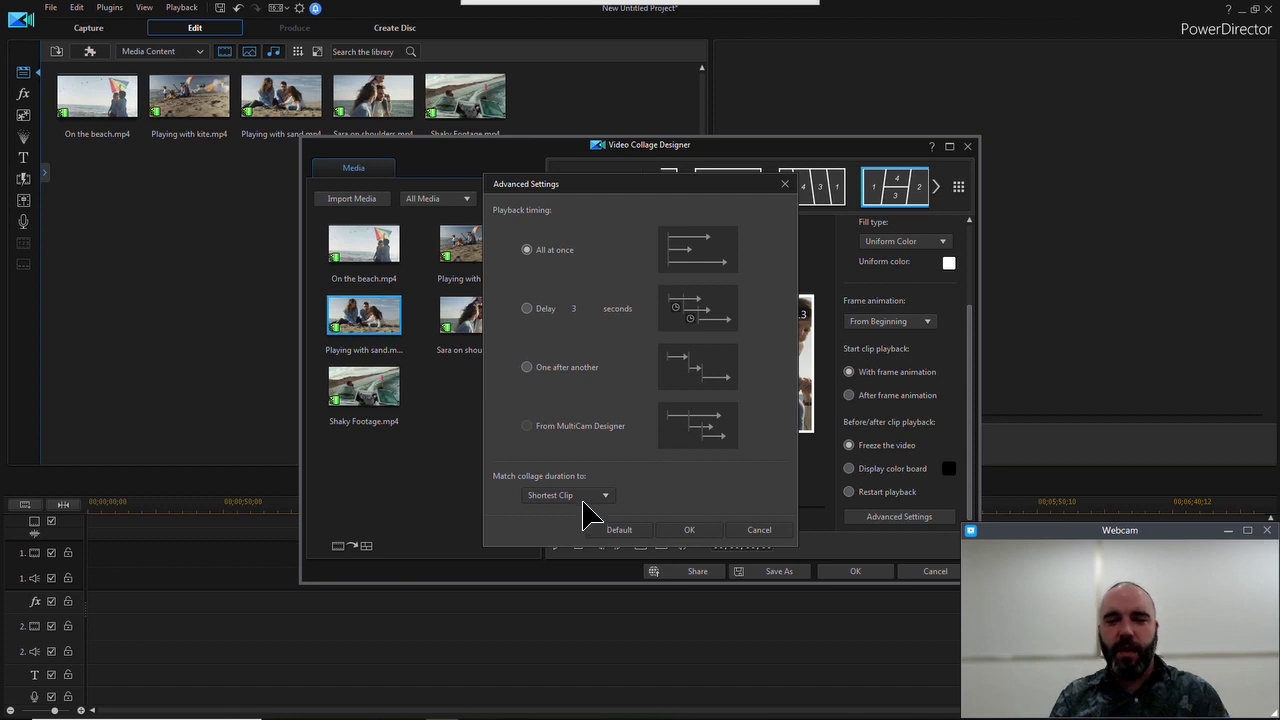
left_click(690, 530)
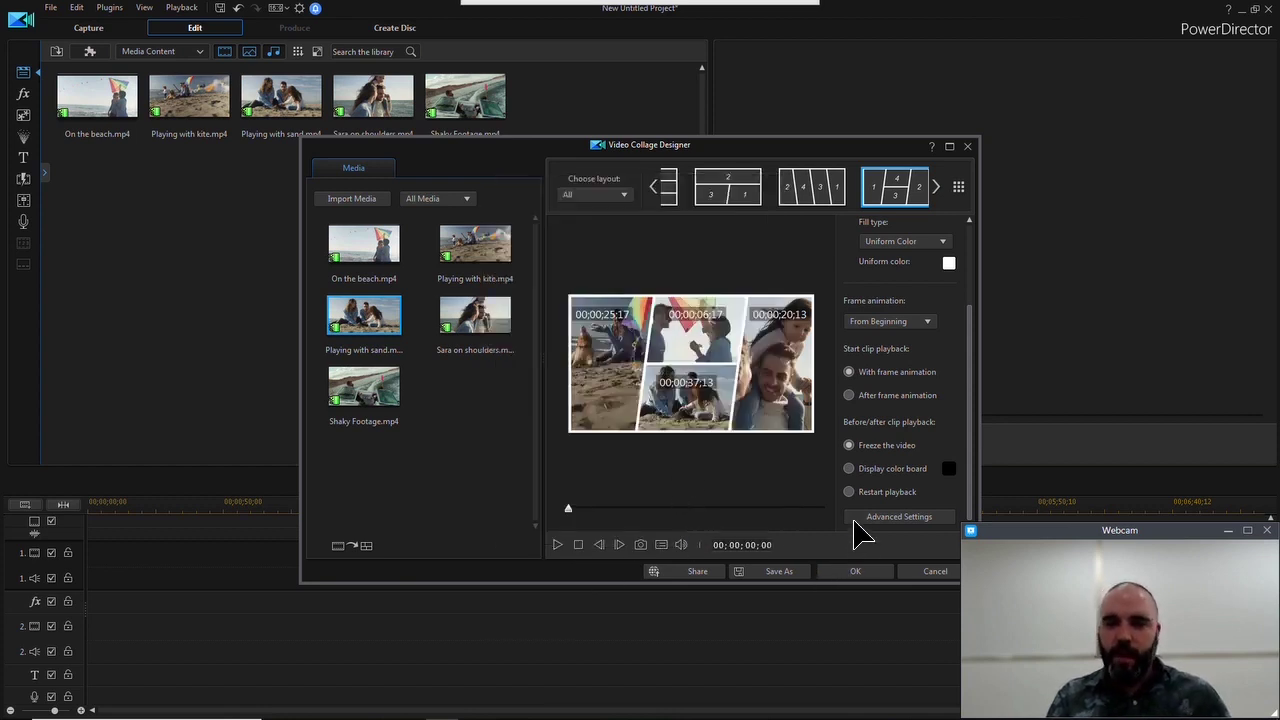
Step: Insert the finished collage into the timeline and play it in the preview
left_click(862, 571)
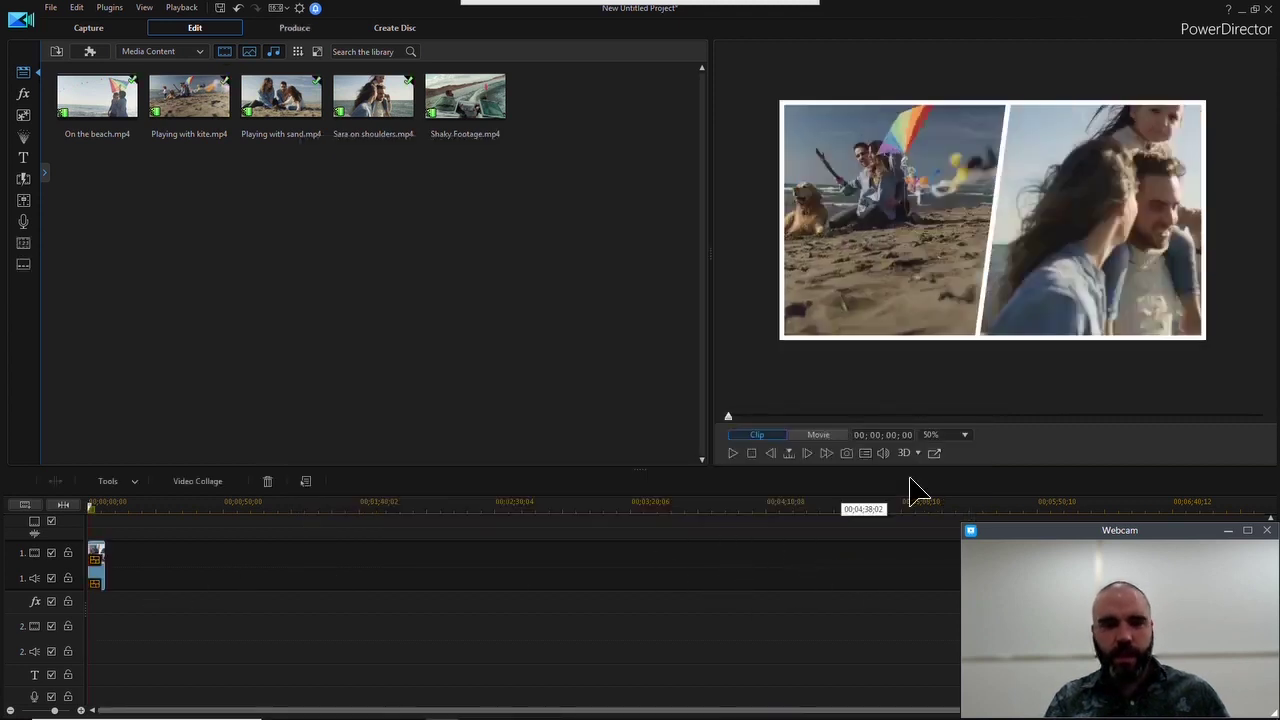
left_click(735, 453)
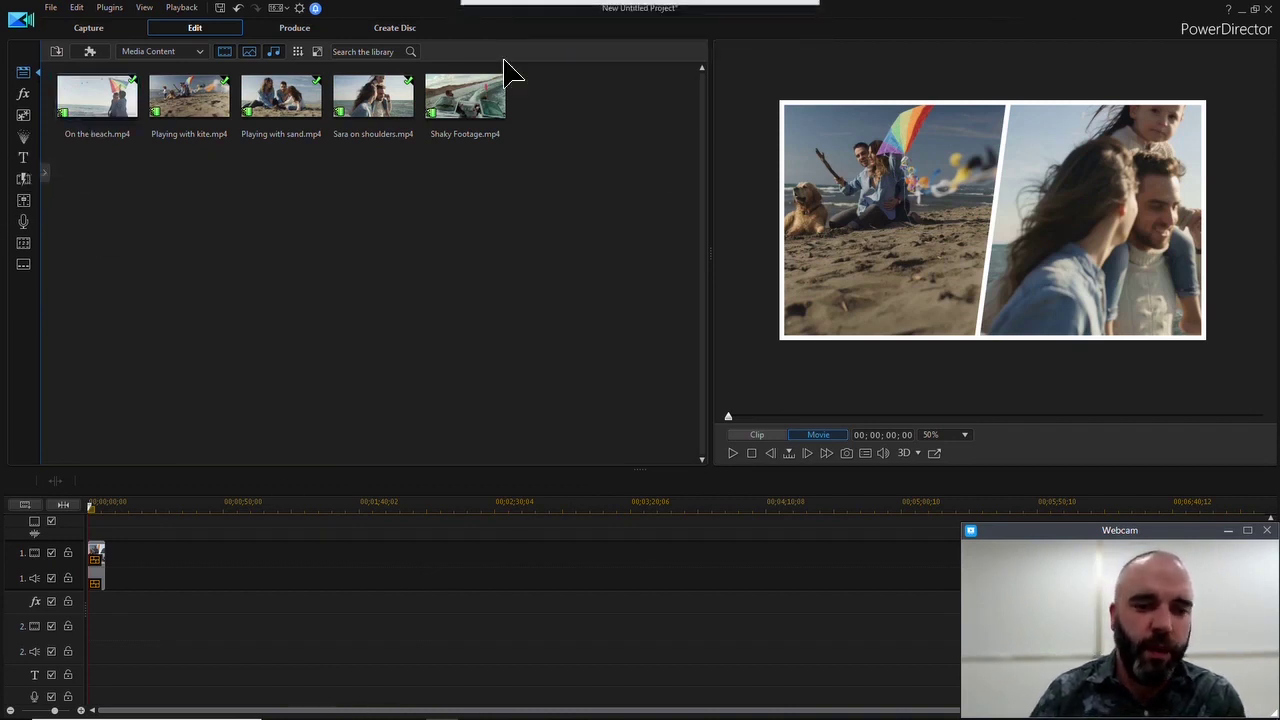
Step: Switch from the collage project back to the Video Collage presentation slide
left_click(476, 20)
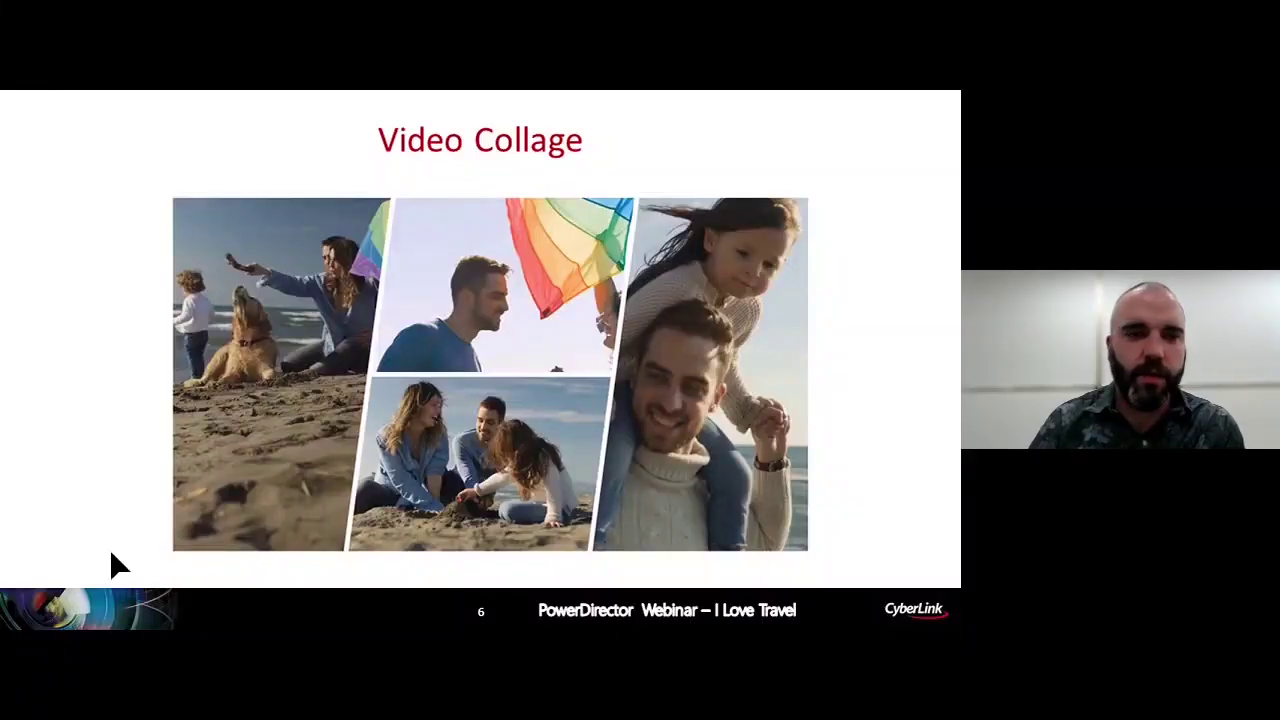
Step: Advance the presentation to the Add Titles slide, switch to PowerDirector and show the Travel Pack title templates
key("Right")
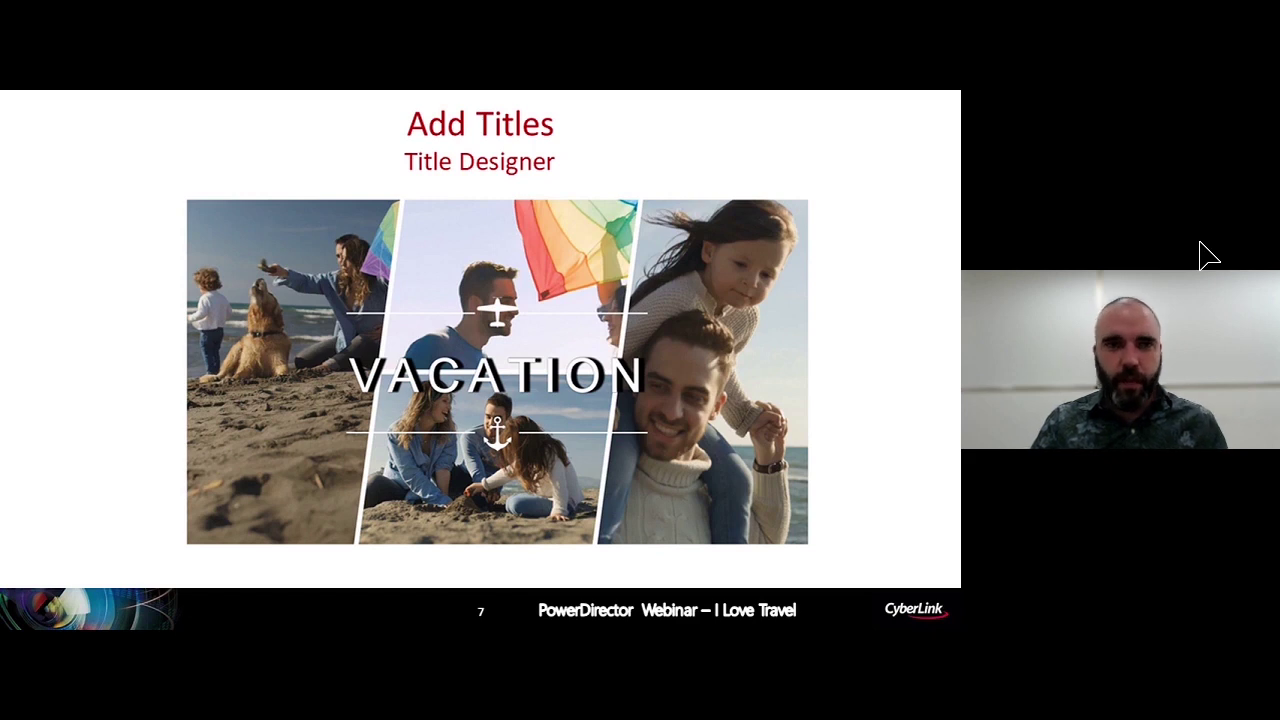
key("alt+Tab")
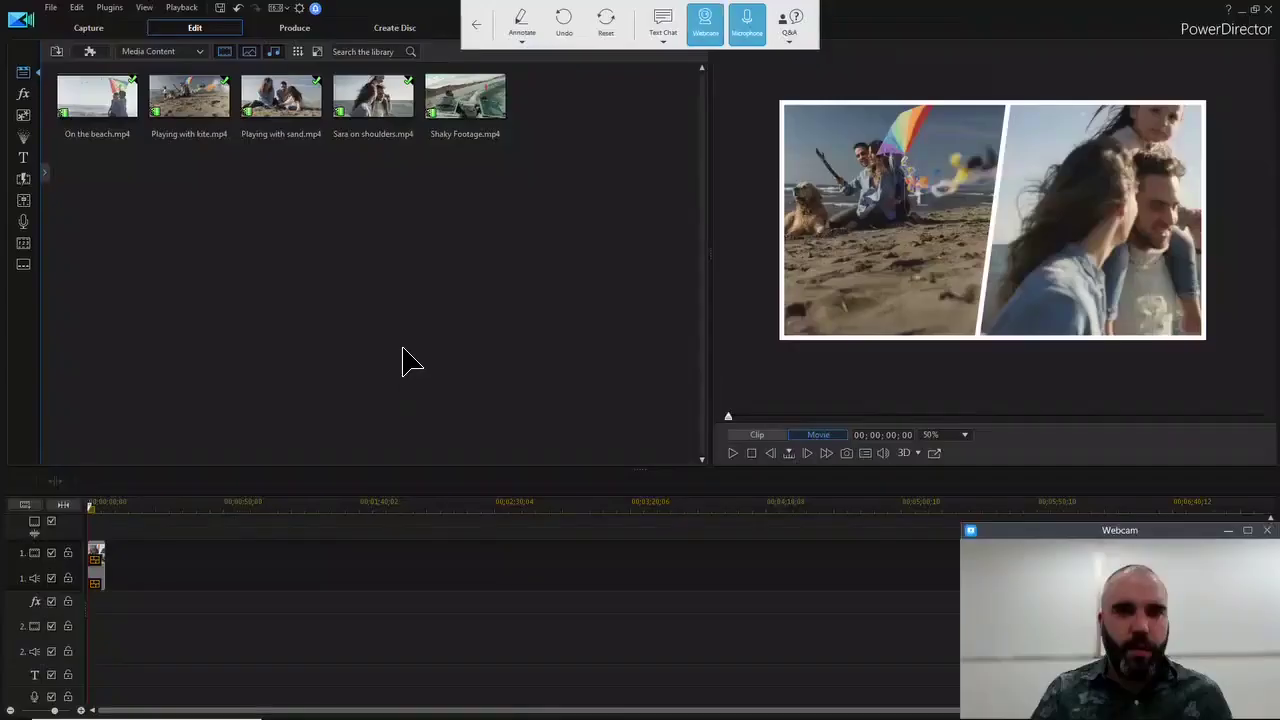
left_click(23, 157)
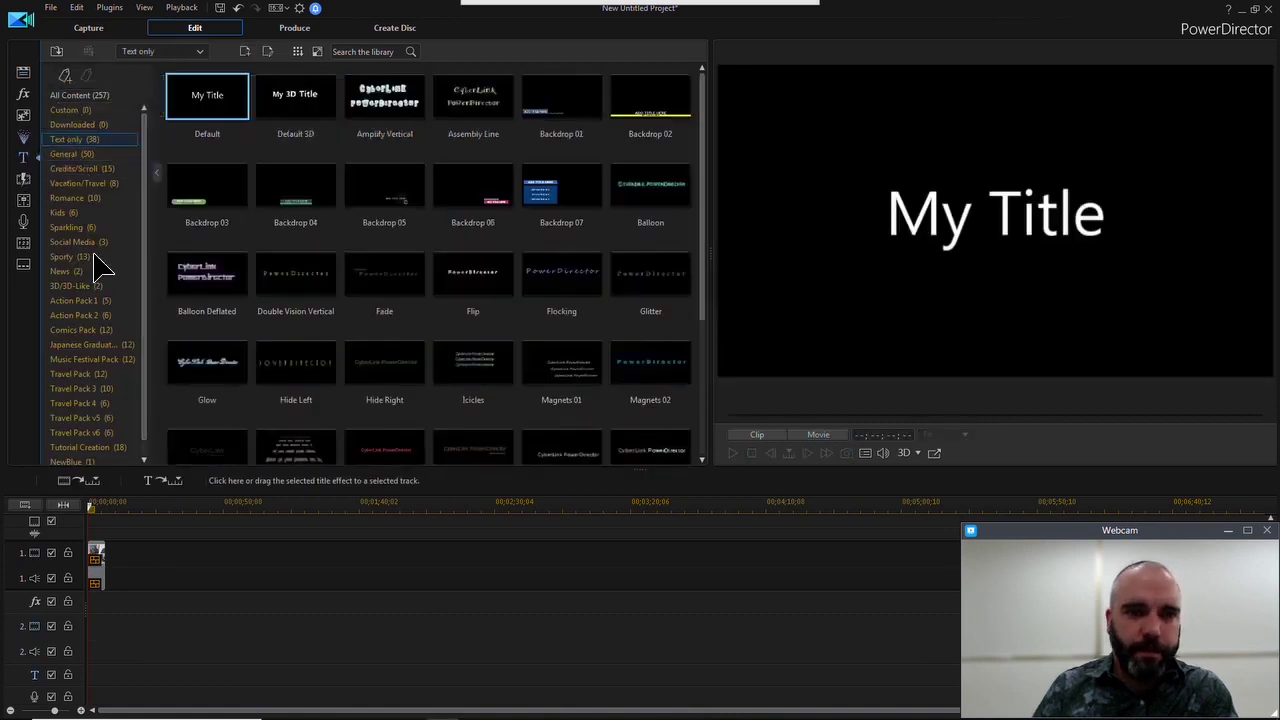
scroll(152, 210, "down", 1)
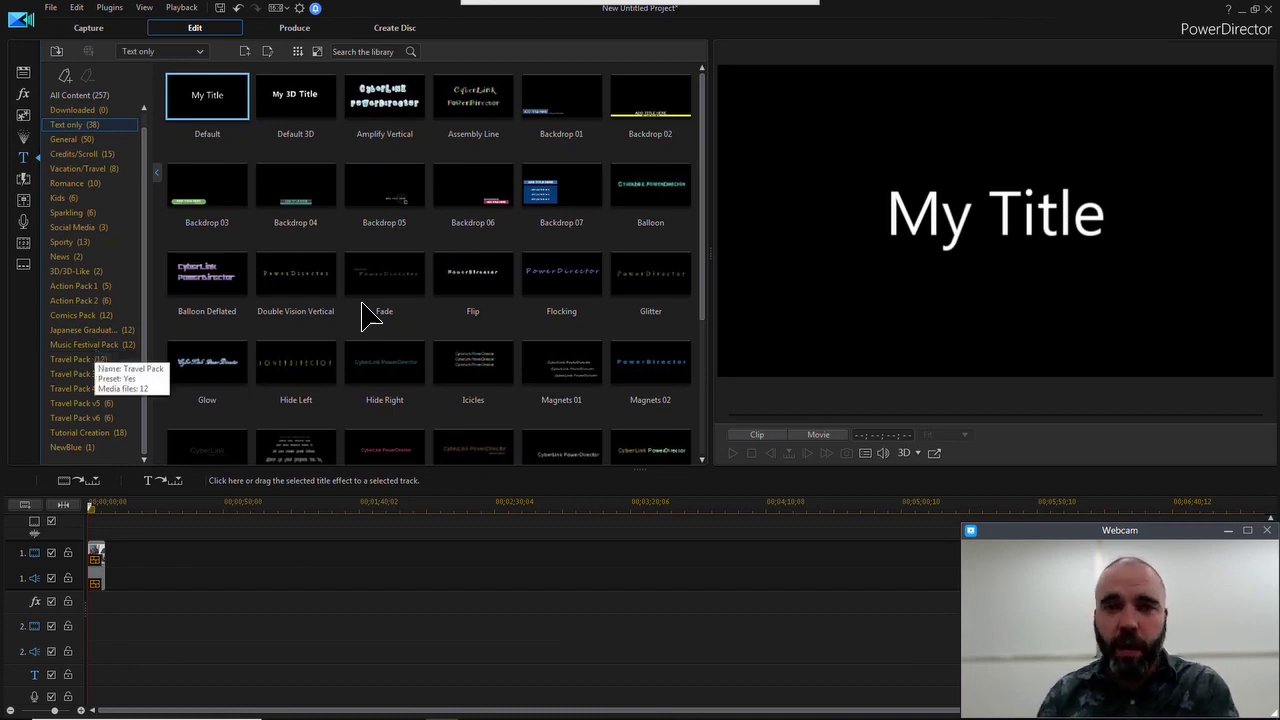
left_click(100, 360)
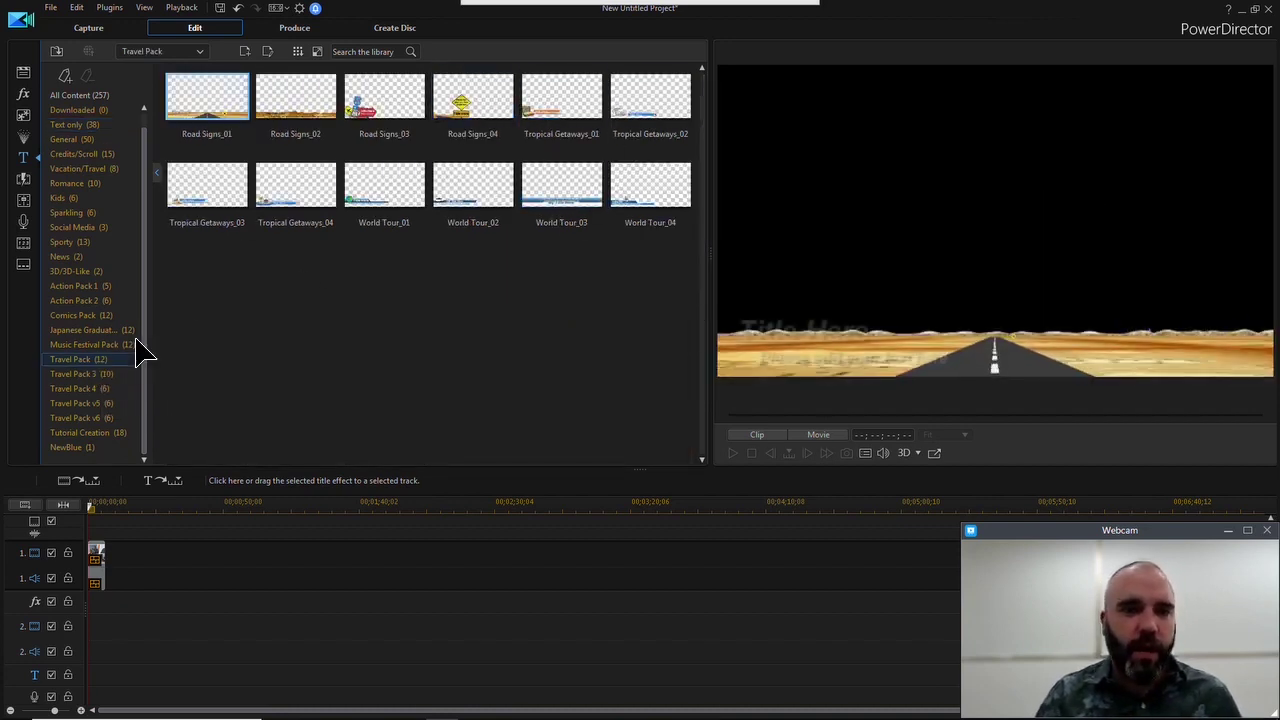
Step: Preview the Departure Board and Flowing Arrow title templates from Travel Pack 3
left_click(100, 374)
left_click(497, 112)
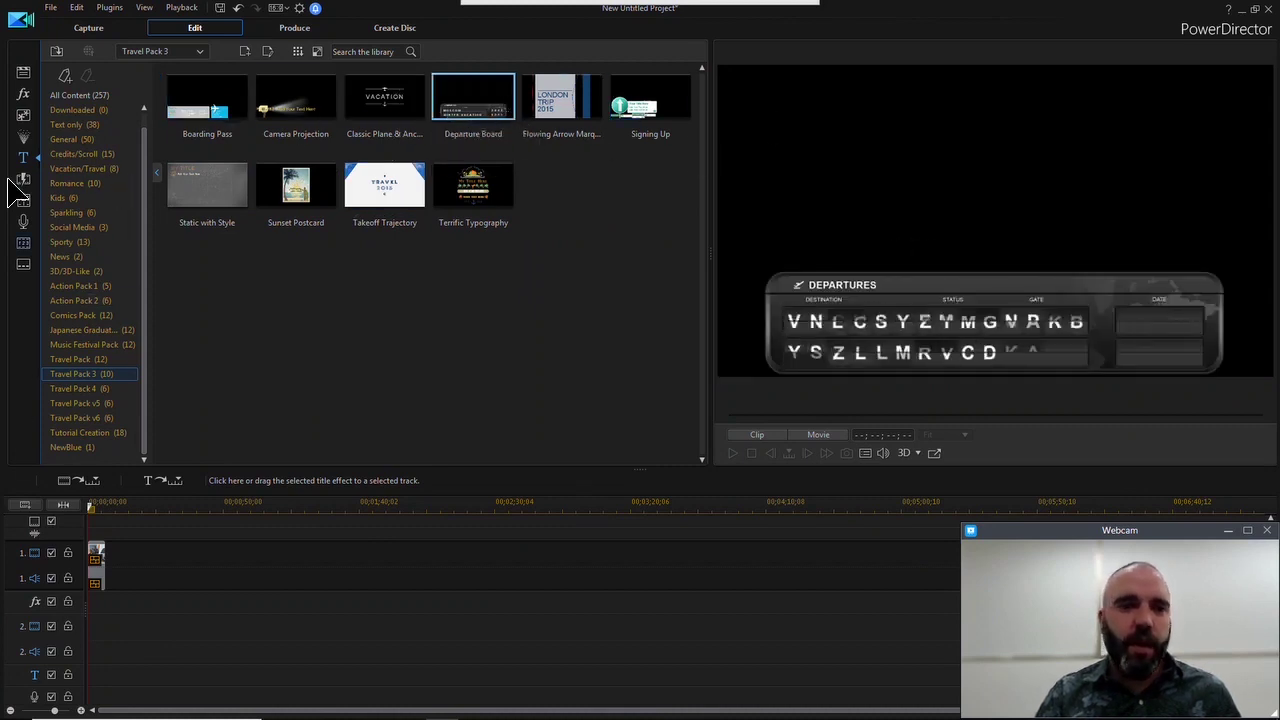
left_click(557, 117)
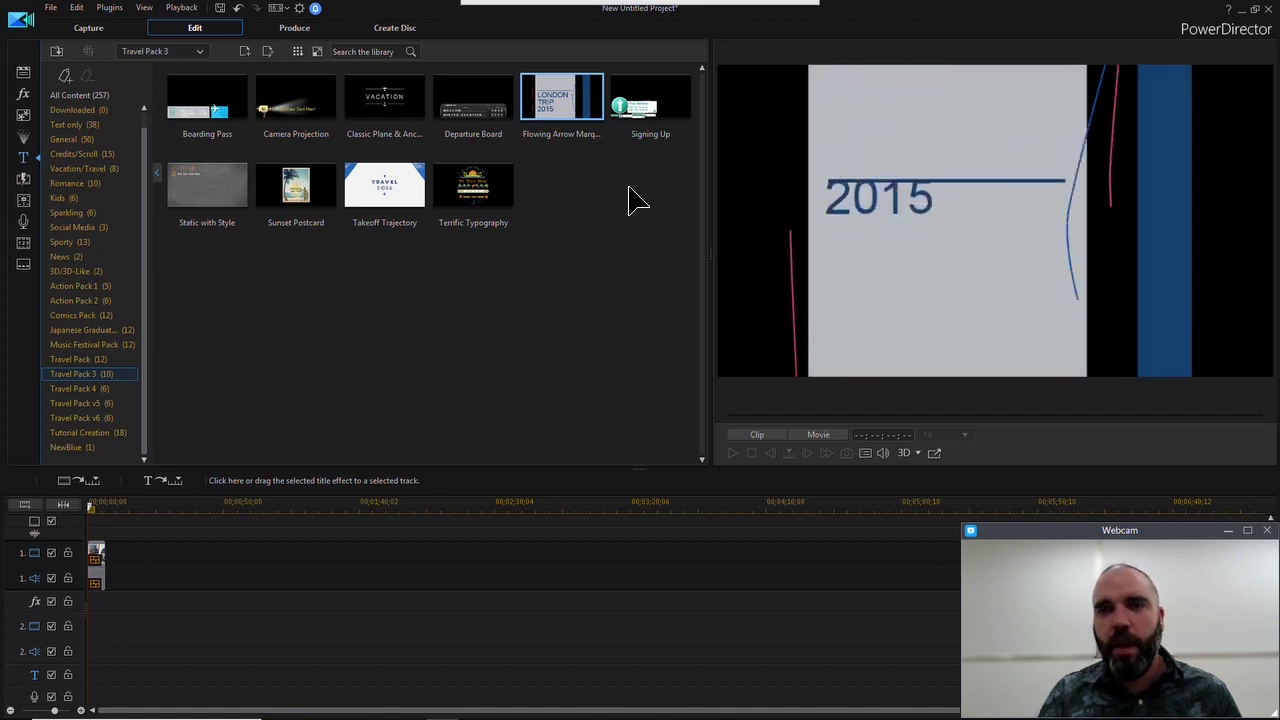
Step: Place the Classic Plane & Anchor title at the start of video track 2 and open it in the Title Designer
left_click(371, 109)
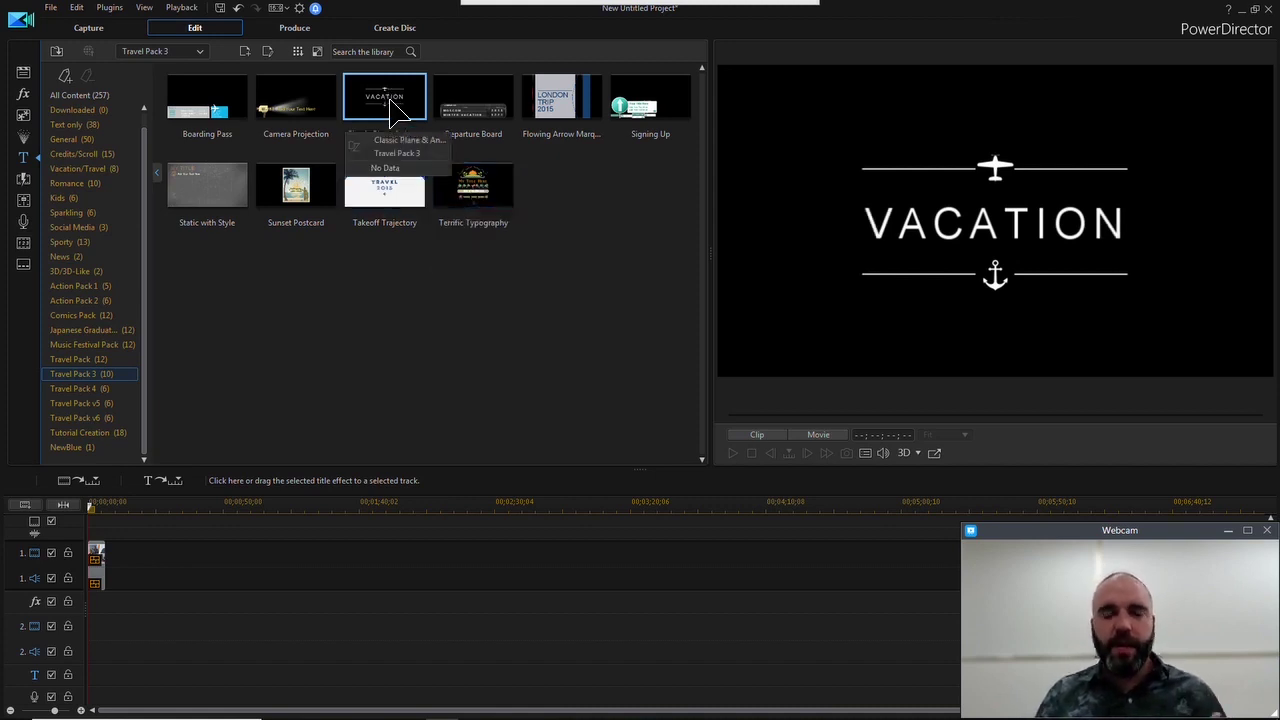
left_click_drag(393, 107, 100, 638)
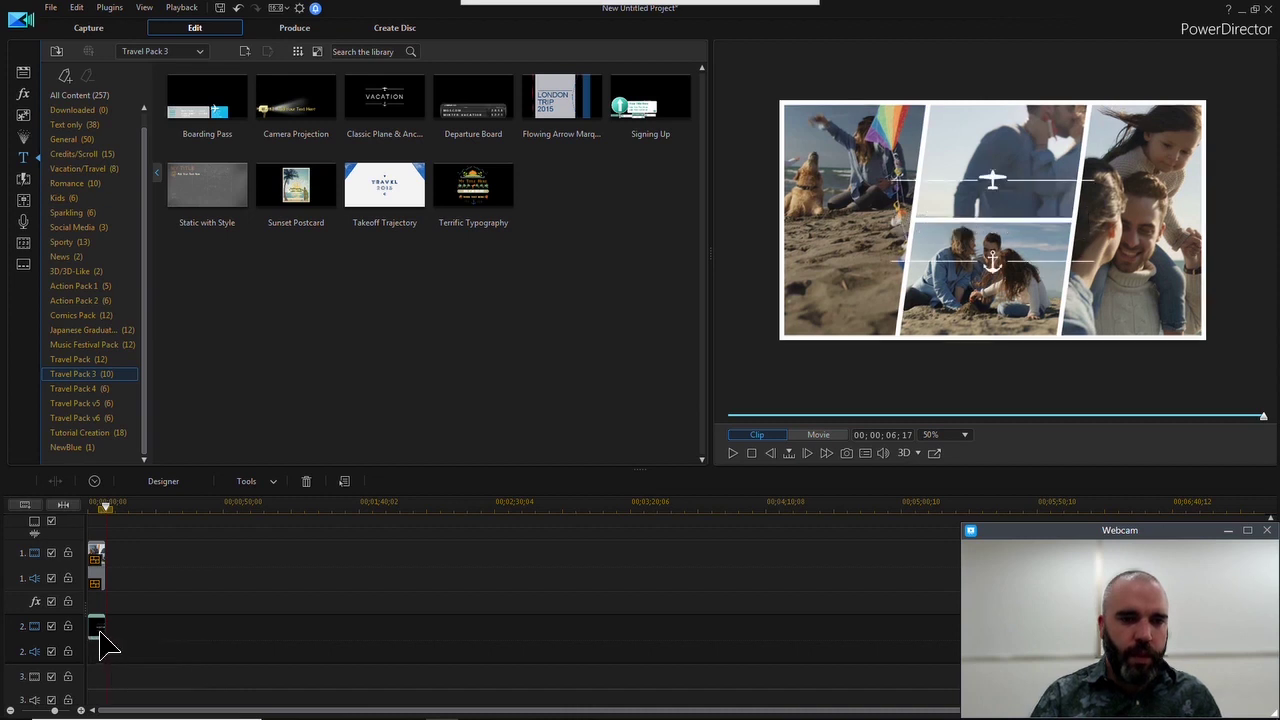
left_click(170, 483)
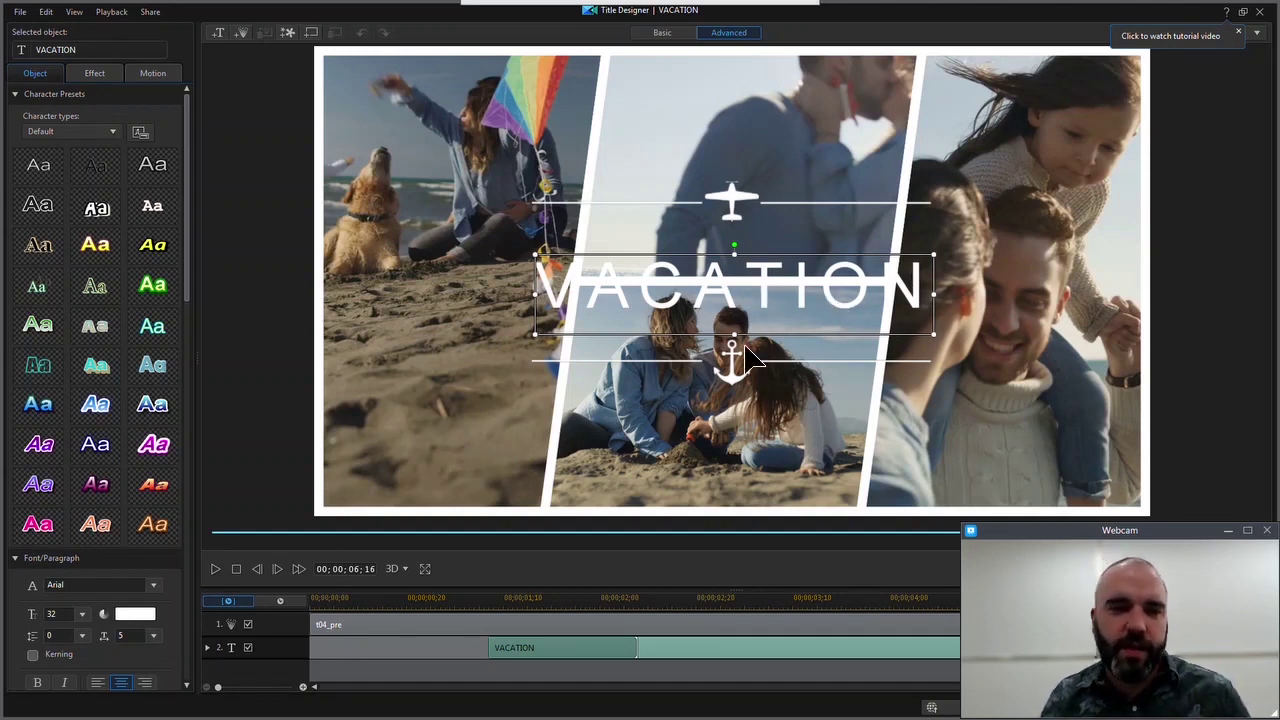
Step: Compare several character presets on the VACATION text and apply the third preset in the first row
left_click(153, 165)
left_click(42, 168)
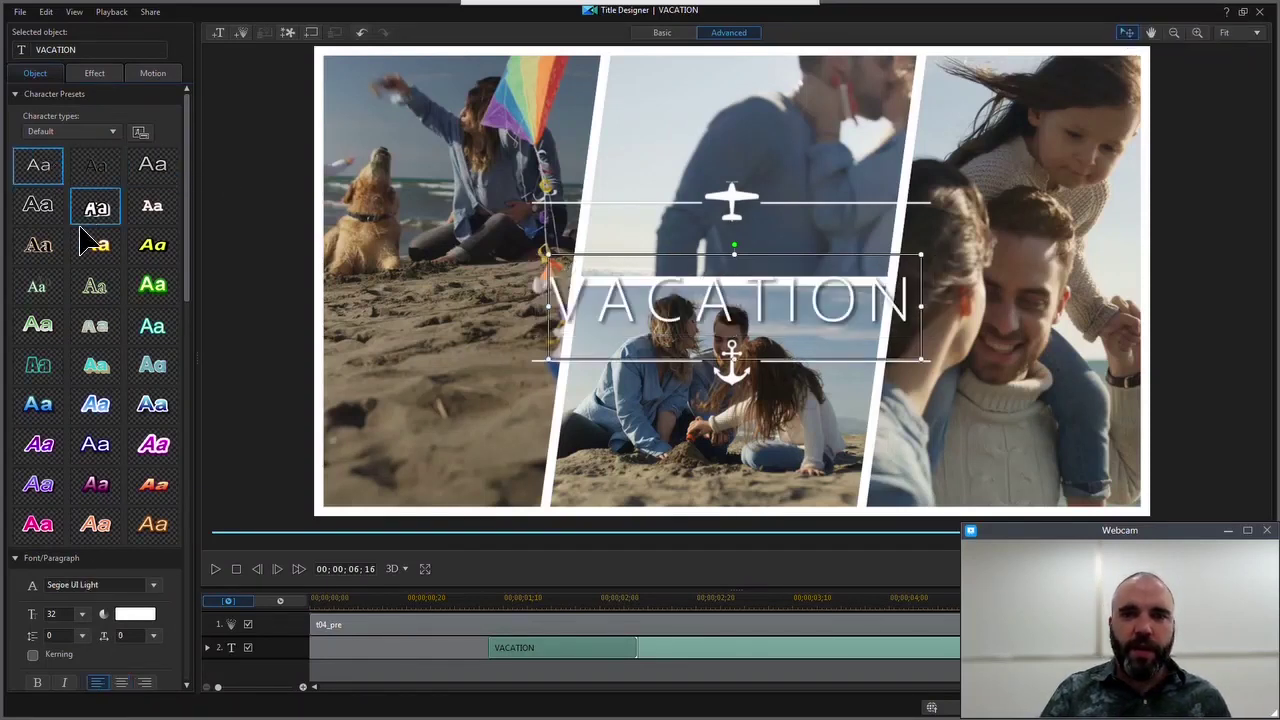
left_click(90, 248)
left_click(40, 168)
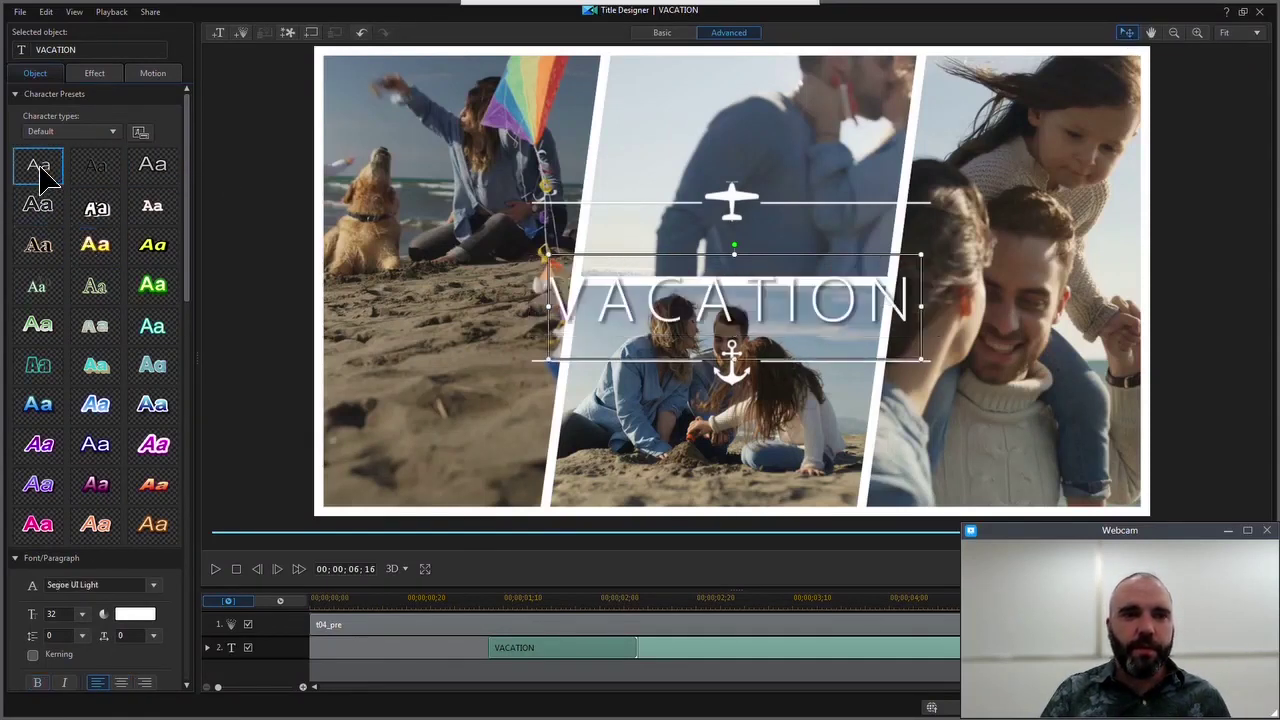
left_click(92, 170)
left_click(160, 168)
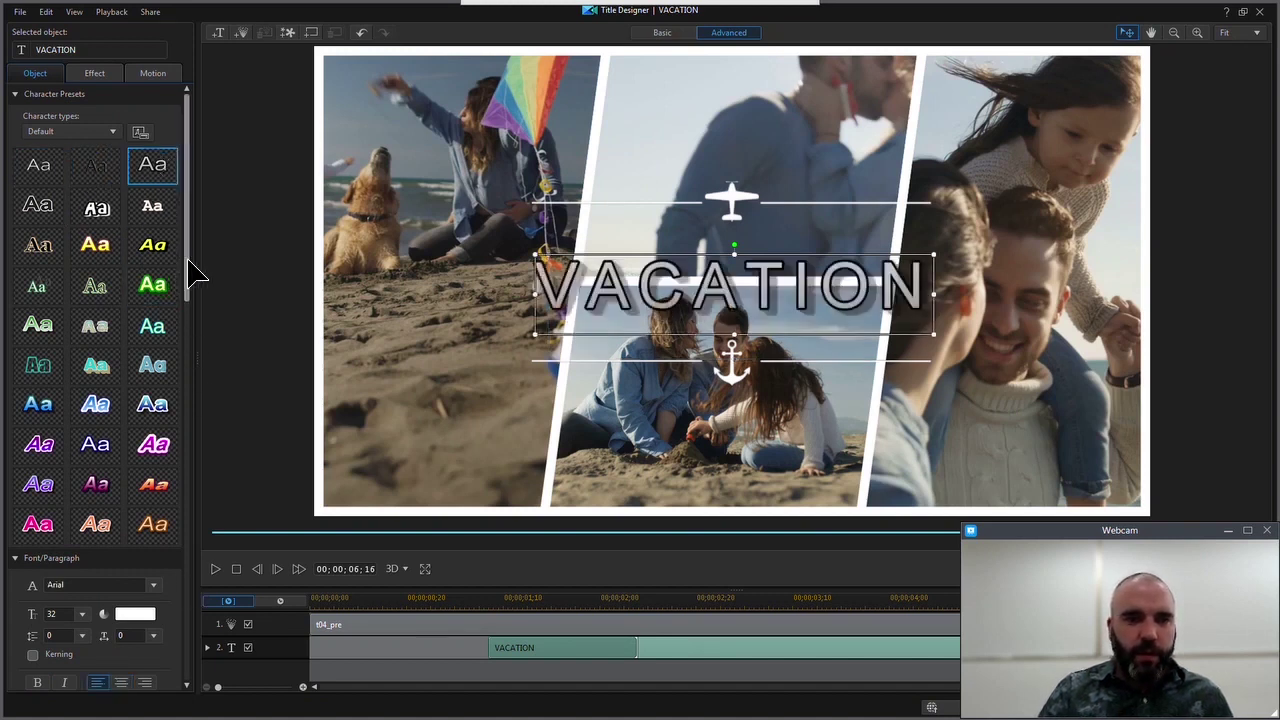
Step: Toggle the VACATION text's font face off and back on to compare its effect
left_click_drag(188, 275, 171, 386)
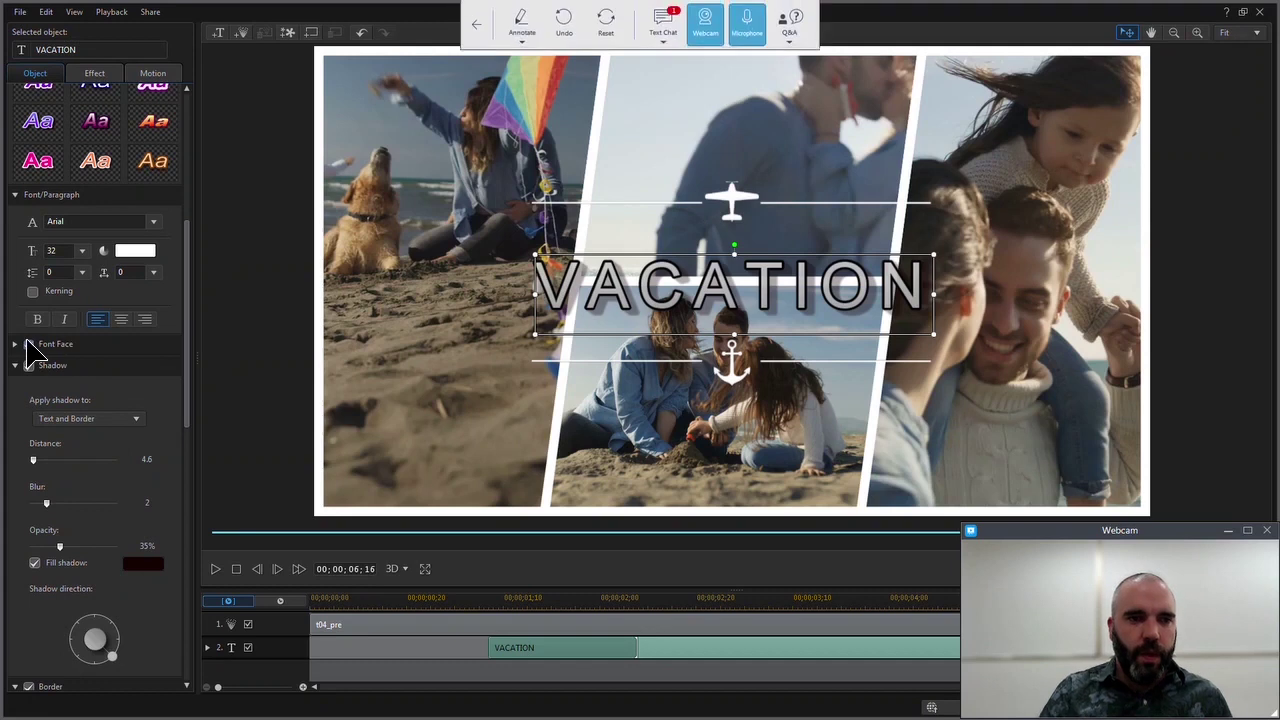
left_click(29, 344)
left_click(29, 344)
left_click(29, 344)
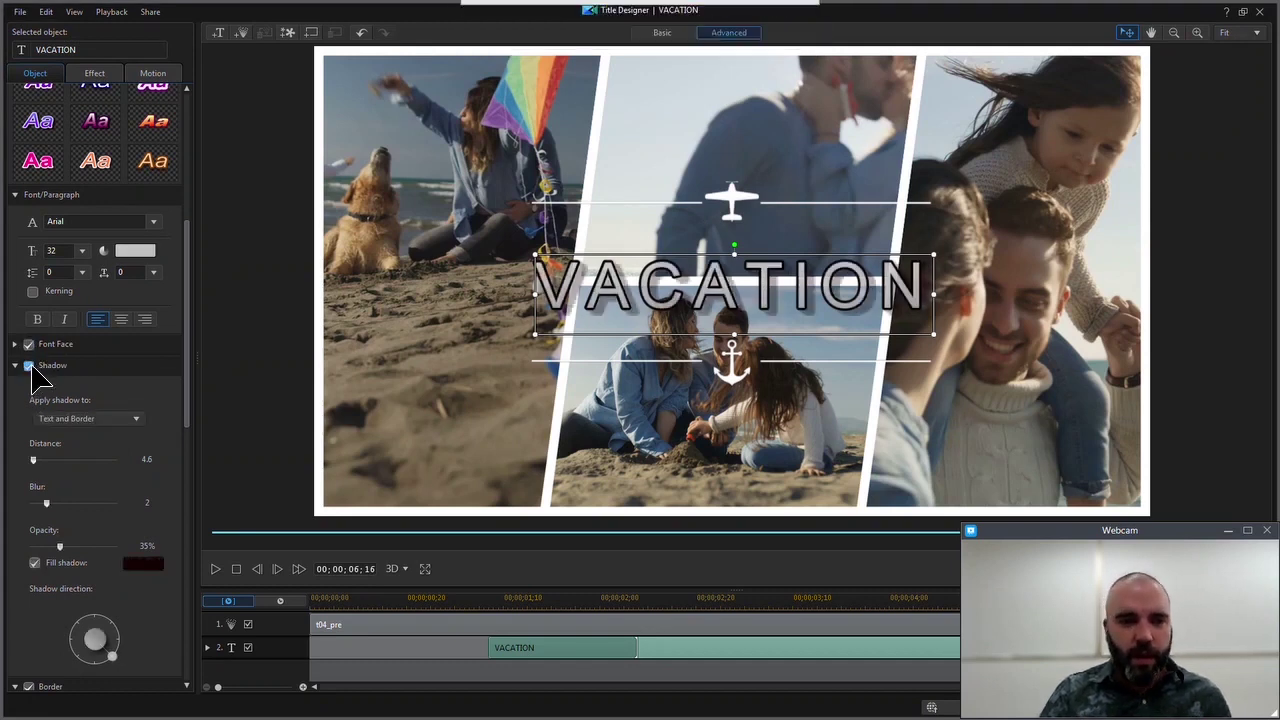
left_click(29, 344)
left_click(29, 344)
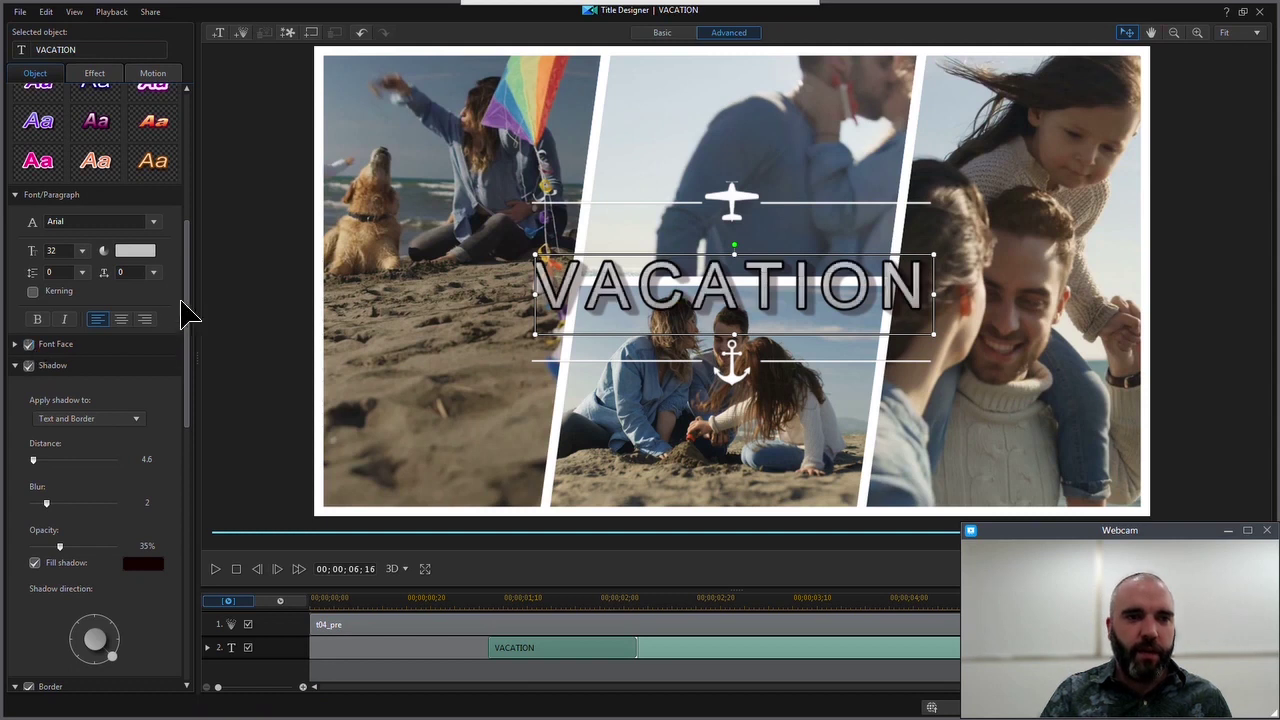
Step: Toggle the VACATION text's border off and on, and try to add a backdrop behind it
left_click_drag(185, 305, 190, 423)
left_click(29, 342)
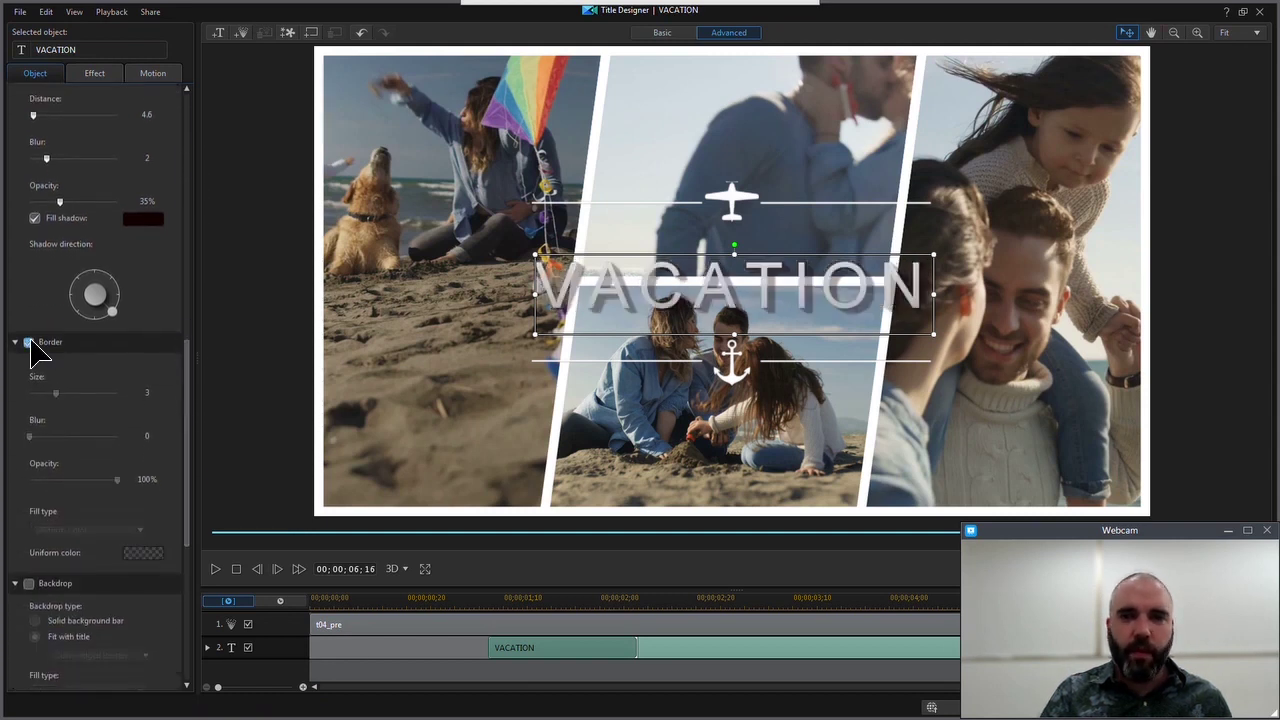
left_click(29, 342)
left_click(29, 342)
left_click(29, 342)
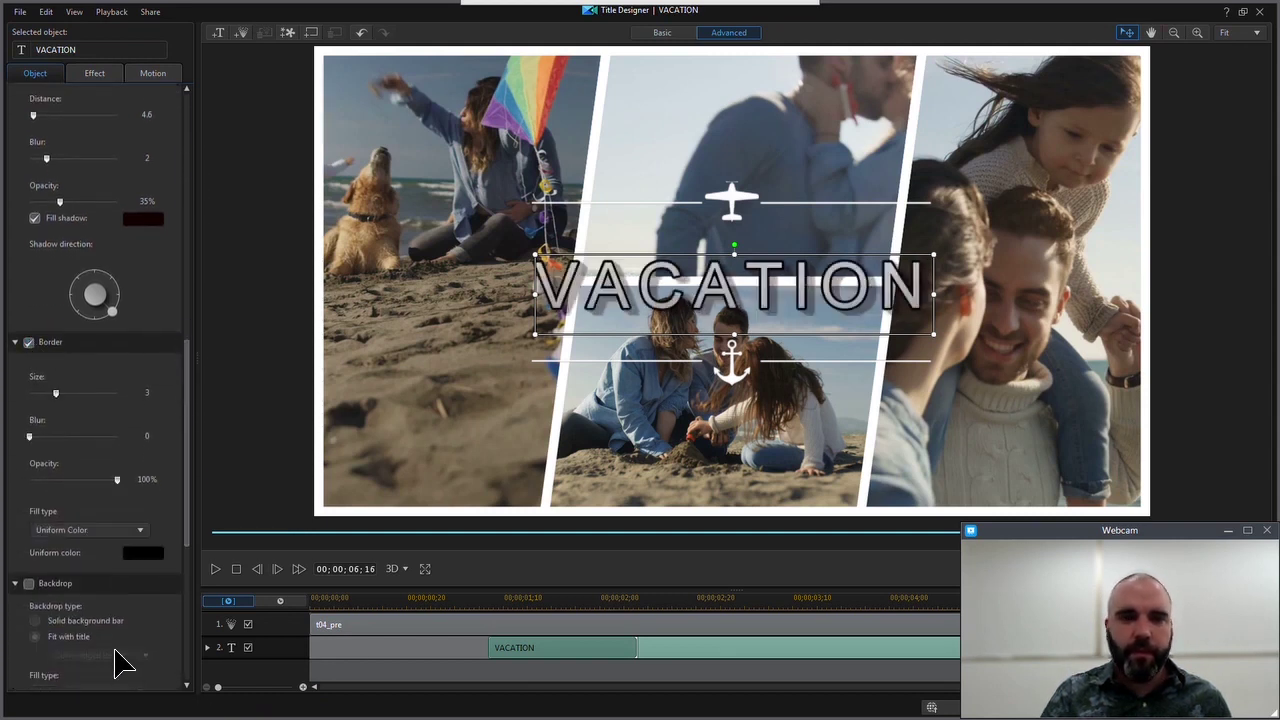
left_click(29, 584)
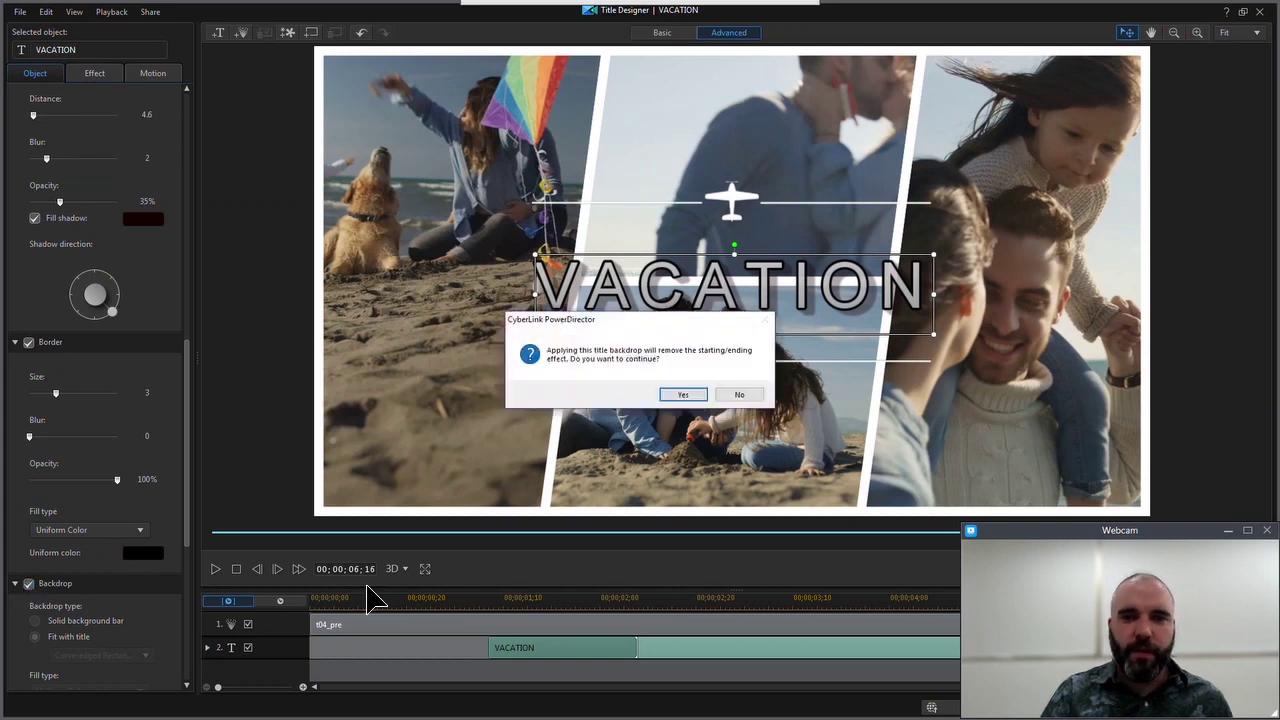
left_click(736, 394)
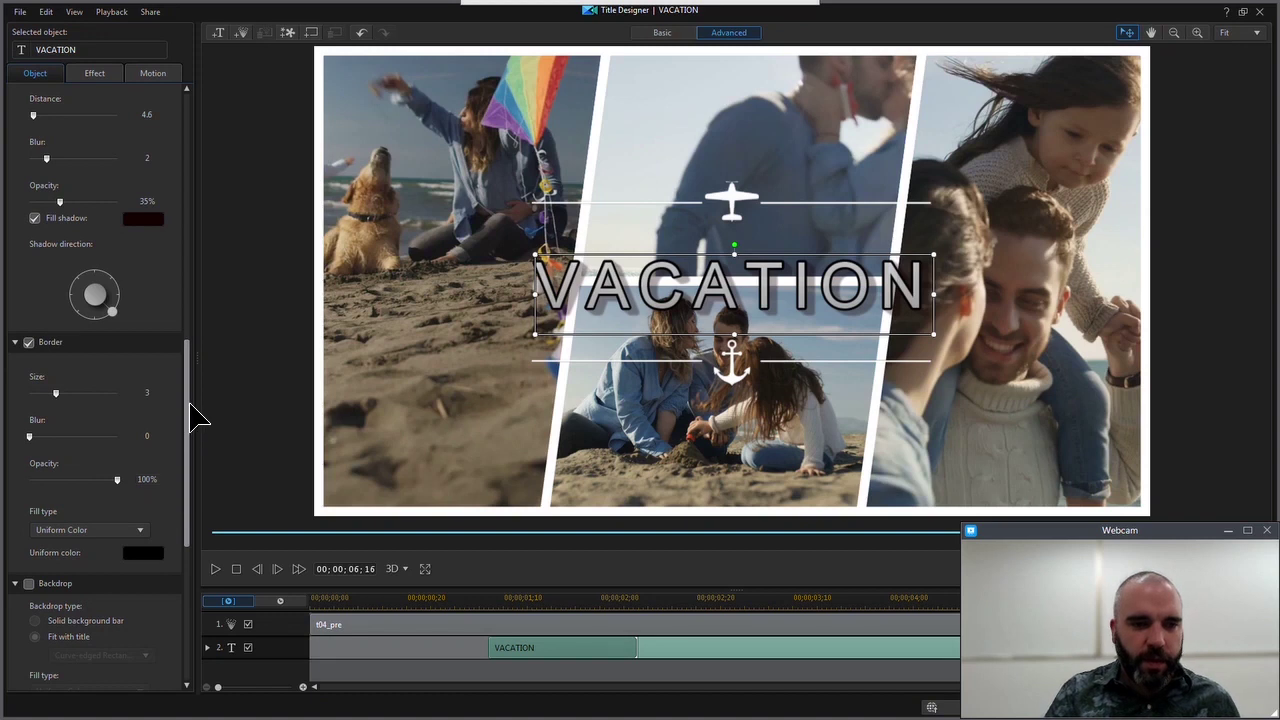
Step: Turn off the border on the VACATION text
left_click_drag(191, 406, 177, 294)
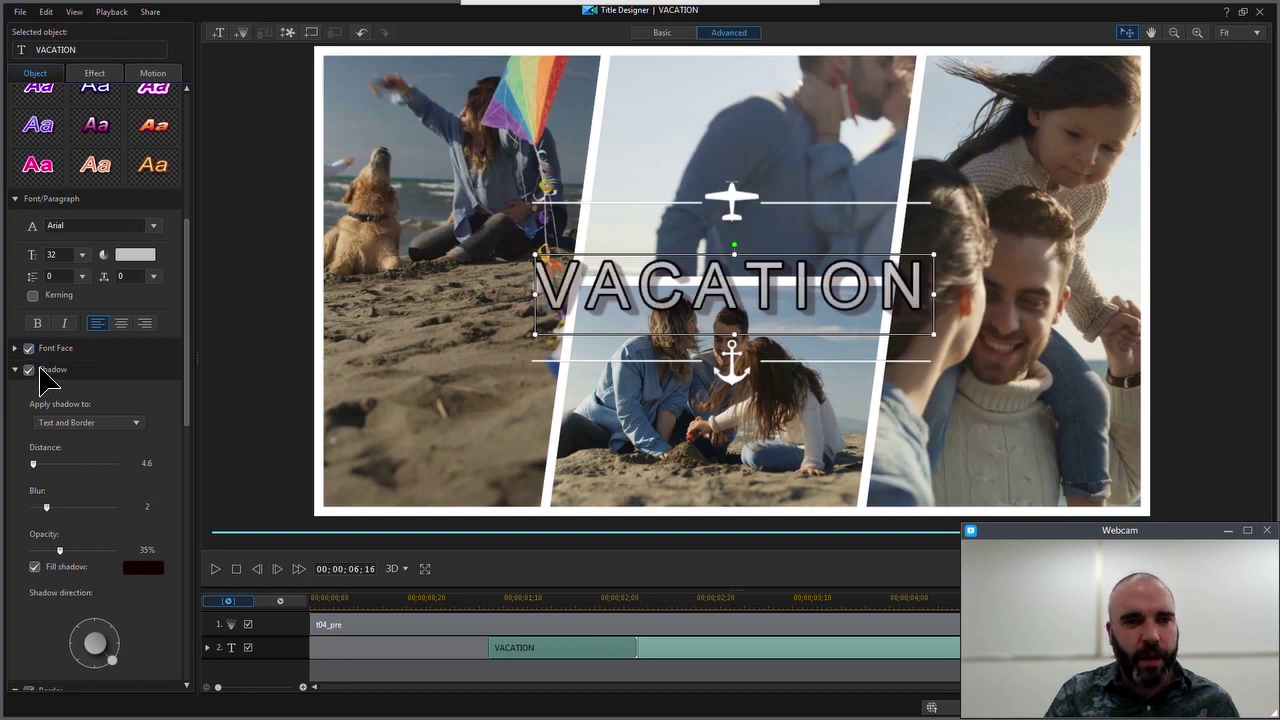
scroll(93, 530, "down", 1)
left_click(28, 631)
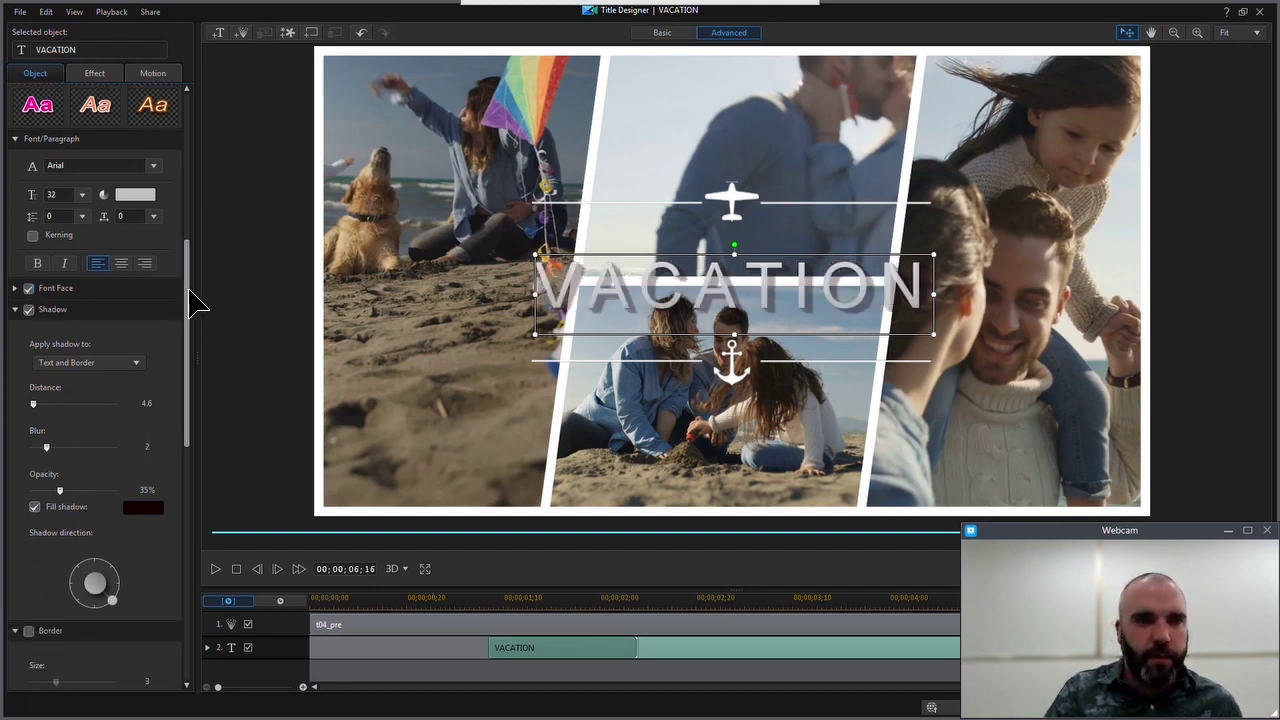
Step: Set the VACATION text's font color to white and its shadow blur to 1
scroll(152, 230, "up", 1)
left_click(146, 206)
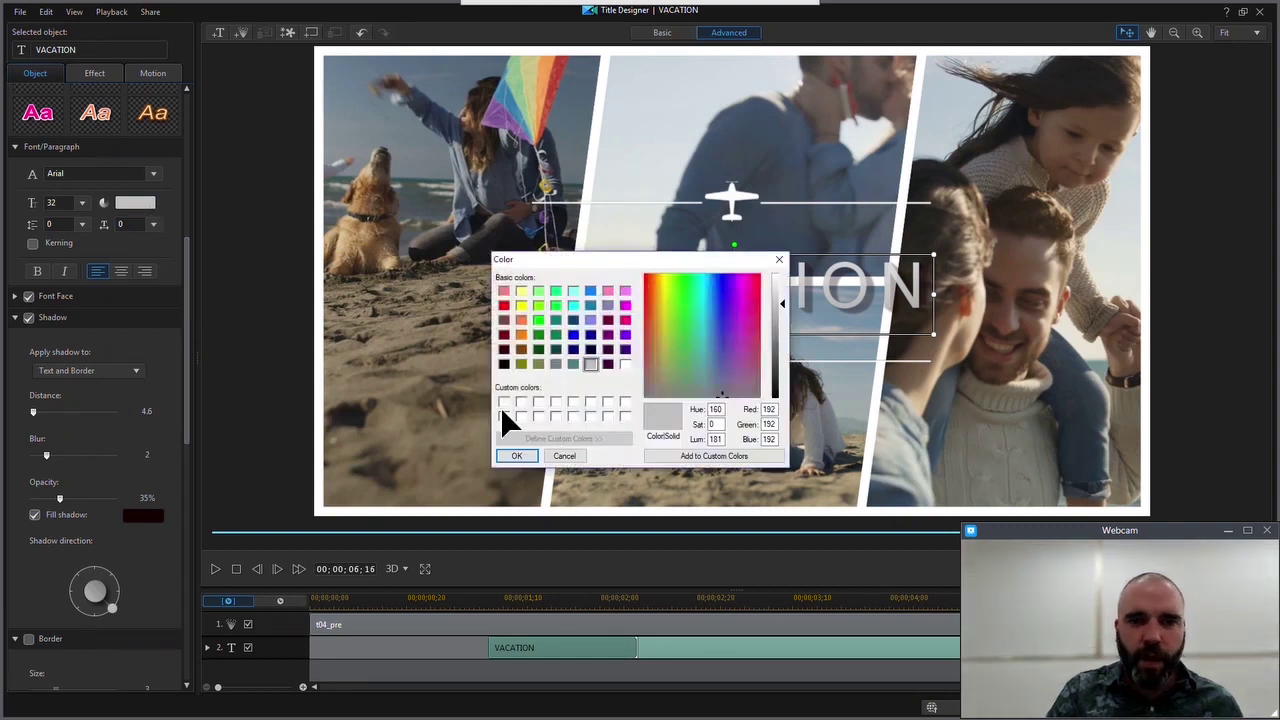
left_click(625, 364)
left_click(516, 455)
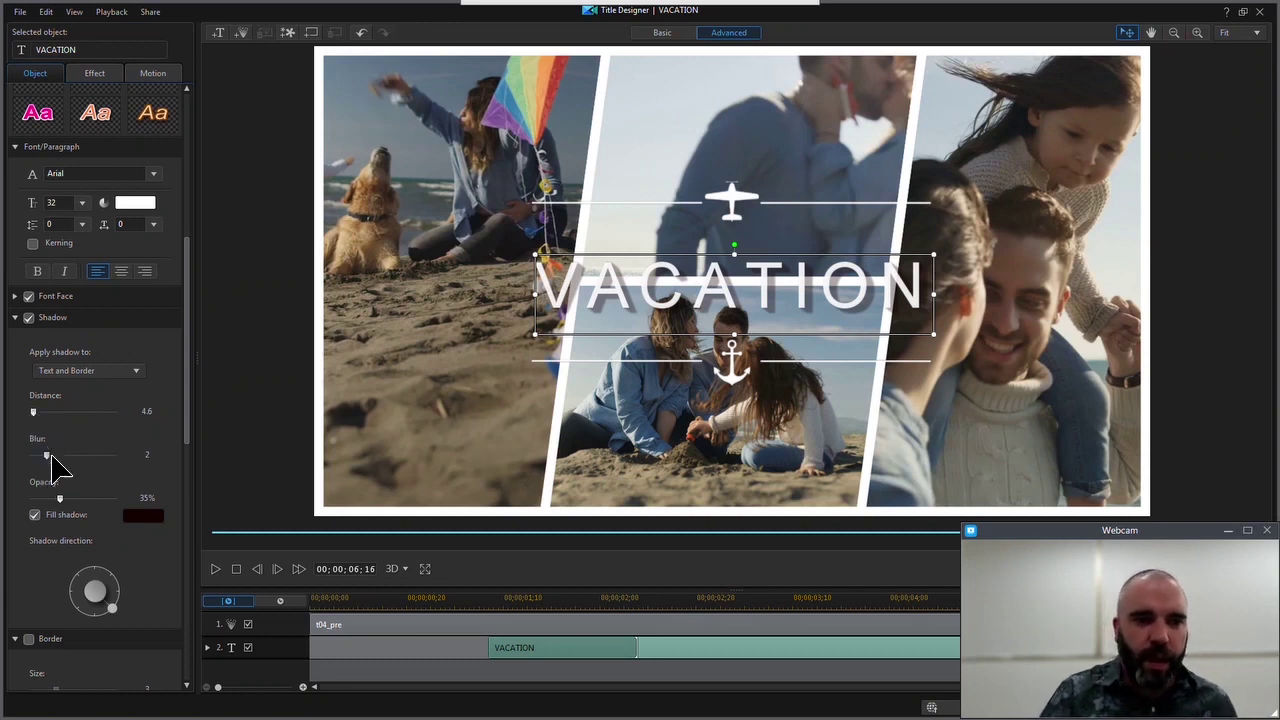
left_click_drag(52, 462, 42, 462)
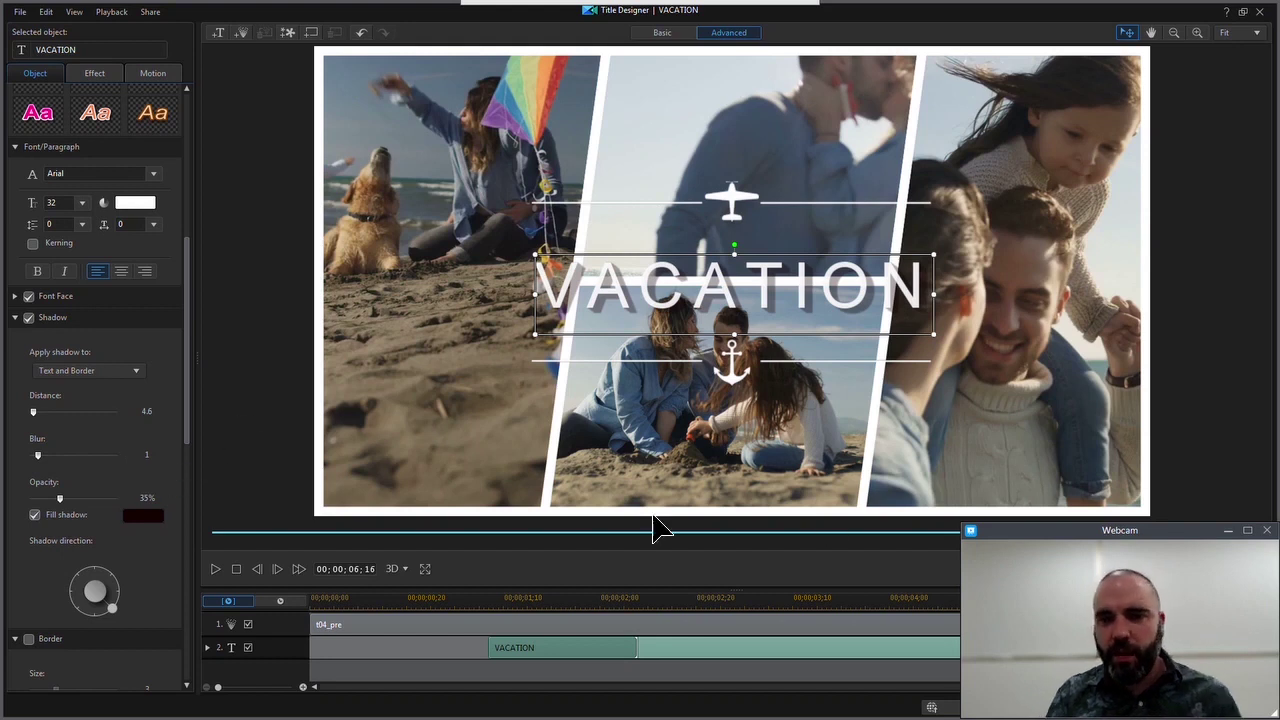
Step: Play the title animation from the beginning and apply the title changes to the timeline
left_click(216, 572)
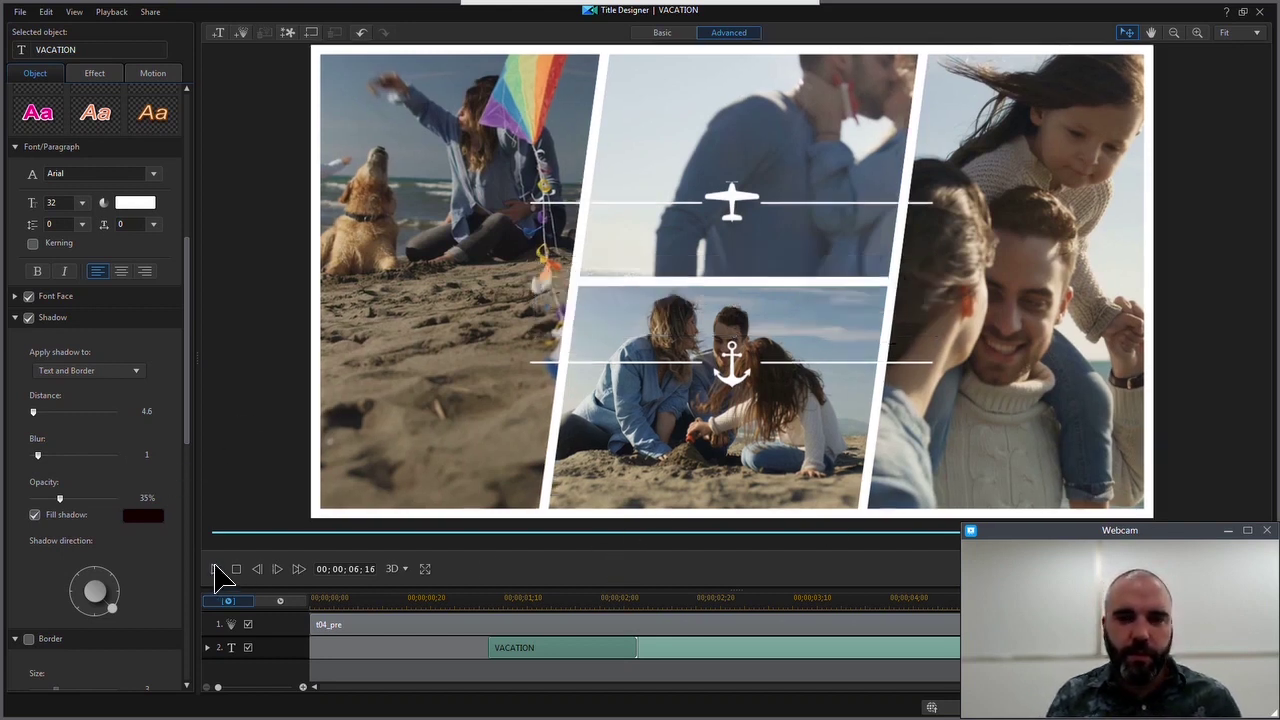
left_click(220, 574)
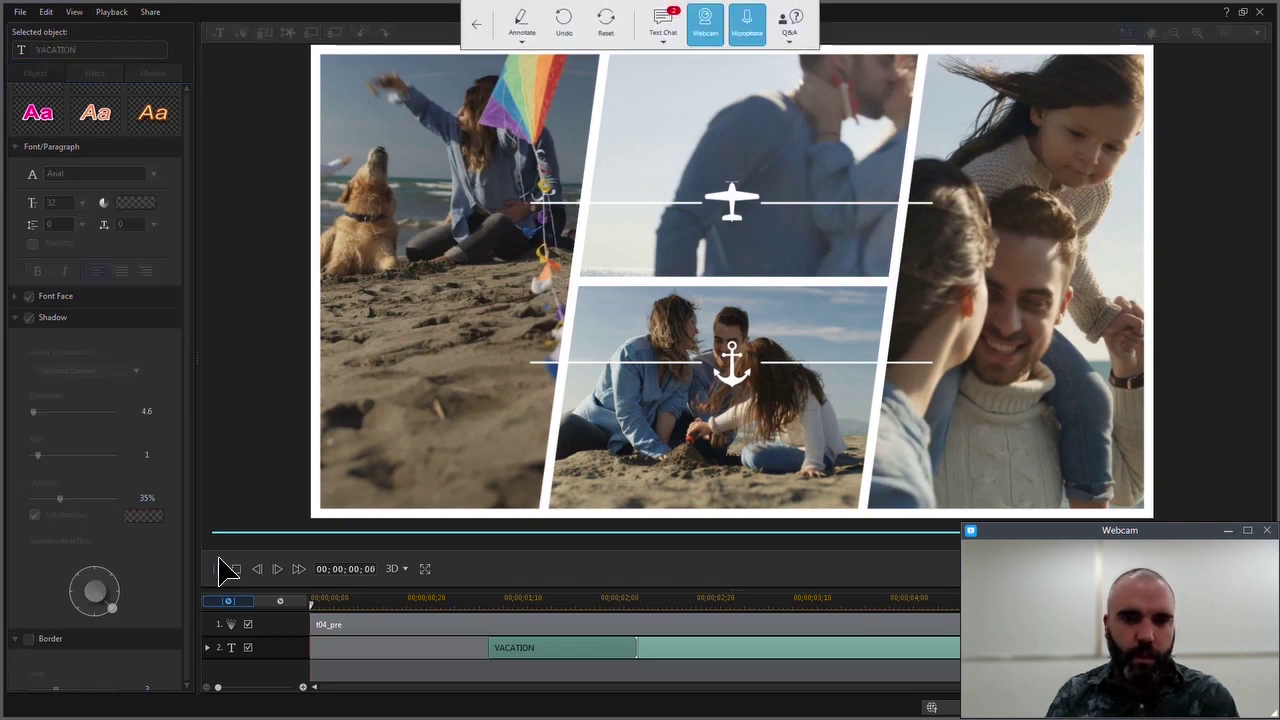
left_click(237, 569)
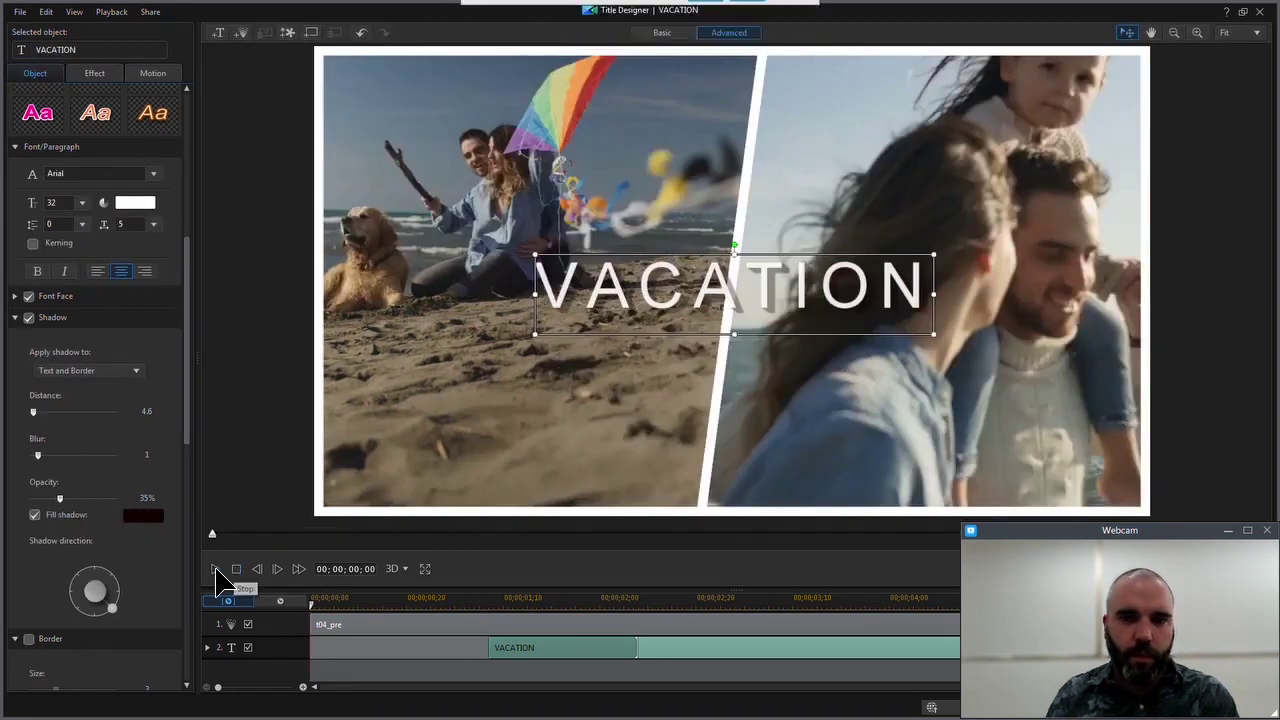
left_click(220, 572)
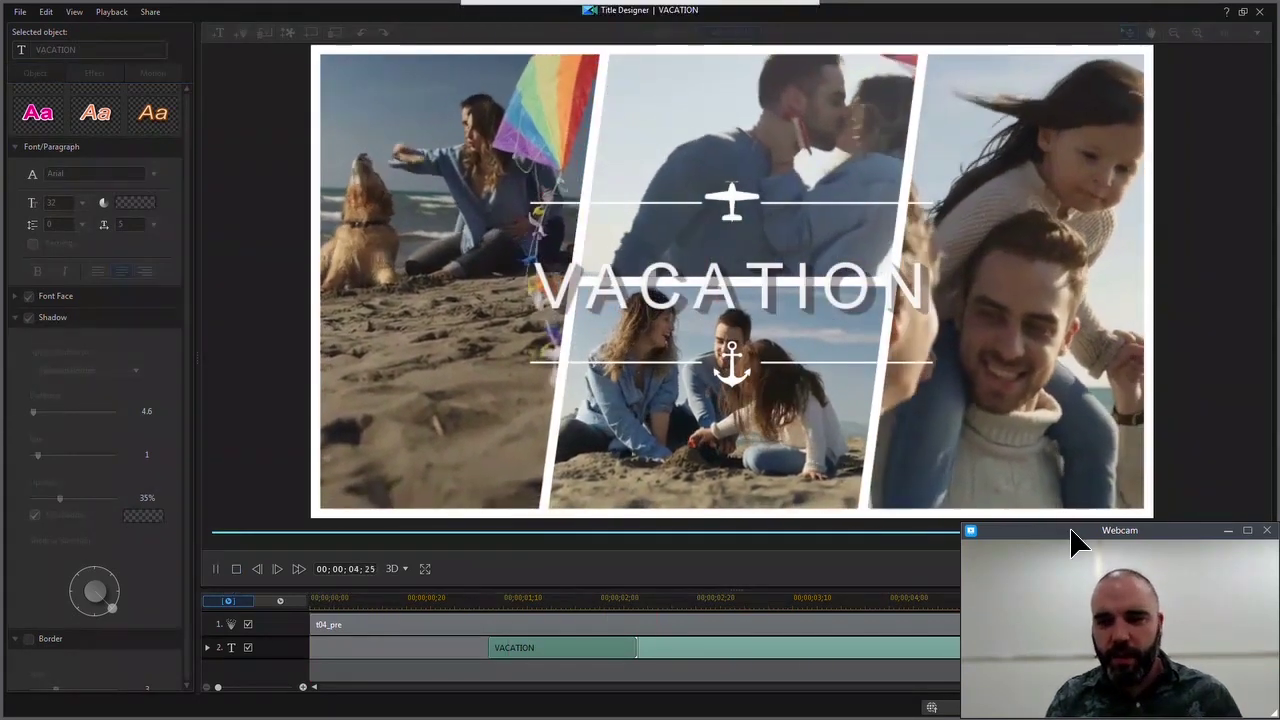
left_click_drag(1069, 531, 460, 537)
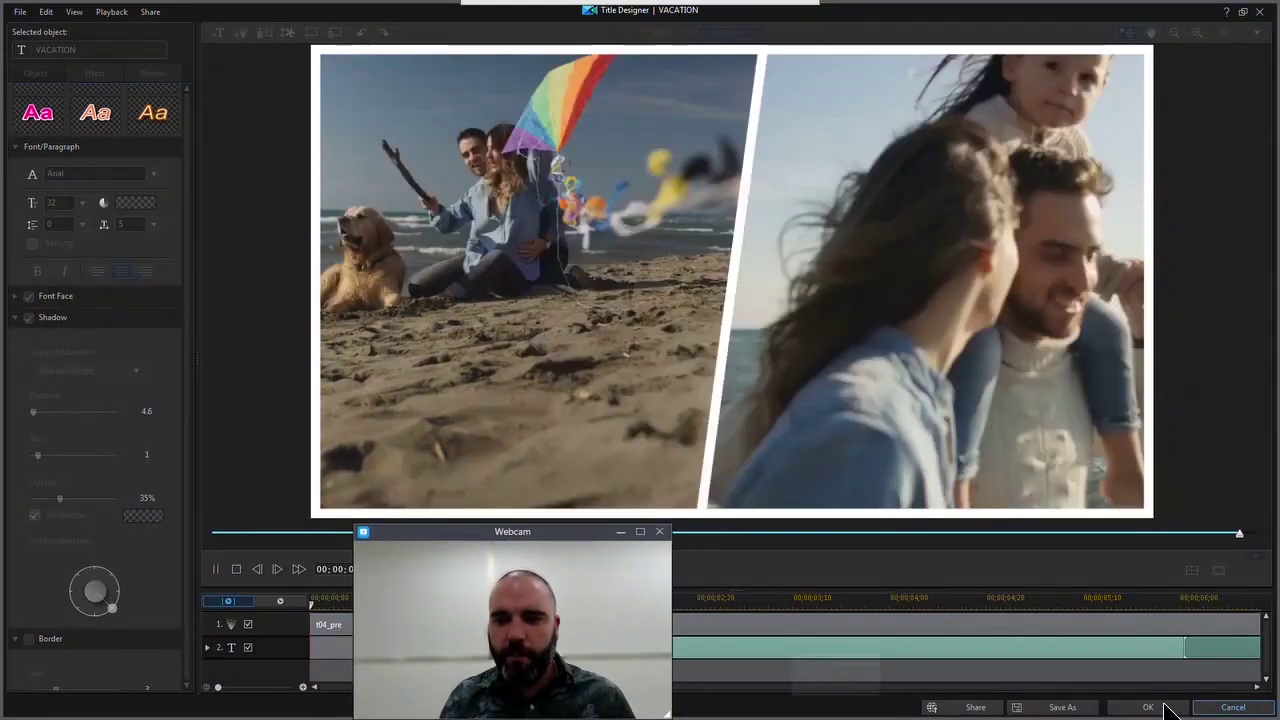
left_click(1164, 706)
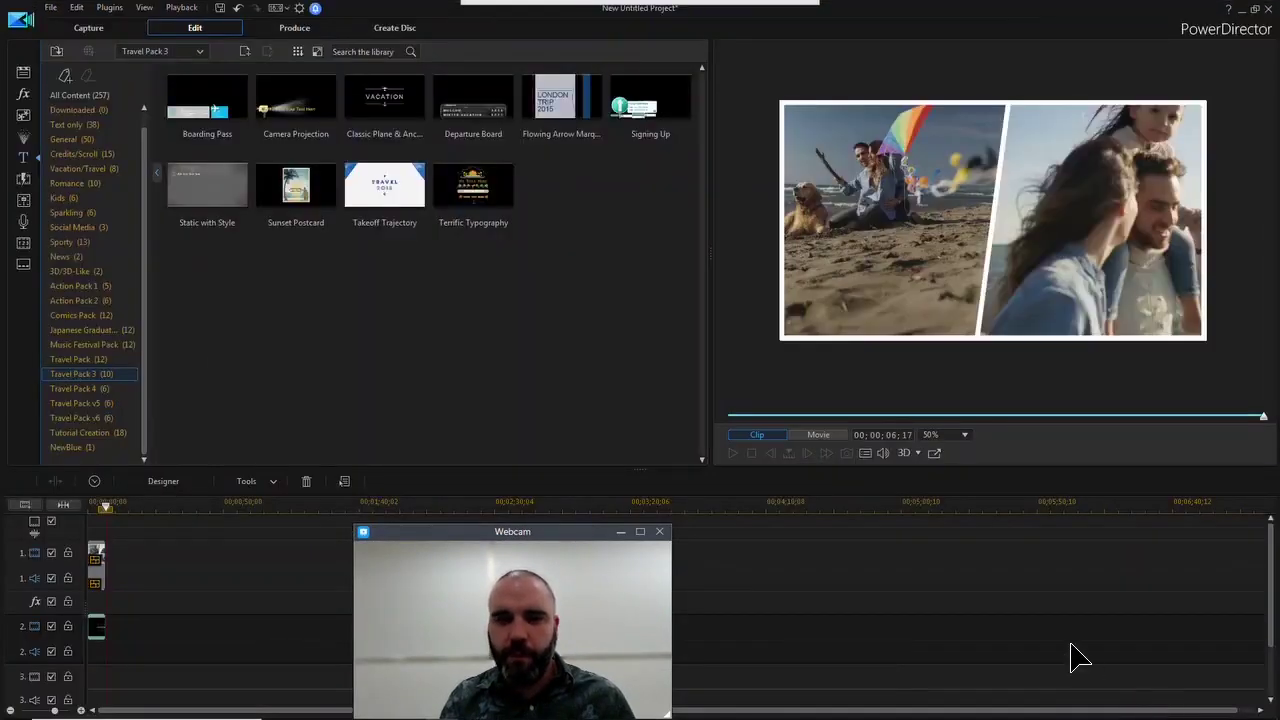
Step: Return the playhead to the start of the timeline and play the collage with its VACATION title
left_click_drag(106, 509, 49, 517)
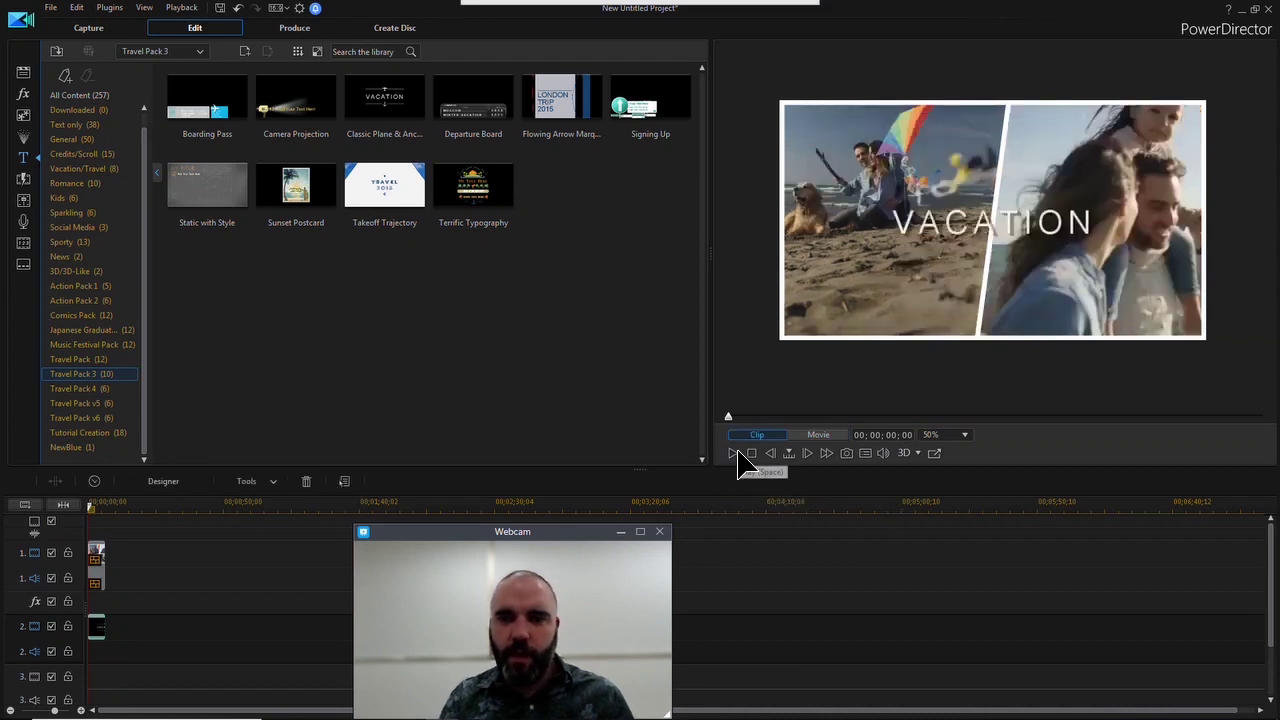
left_click(736, 454)
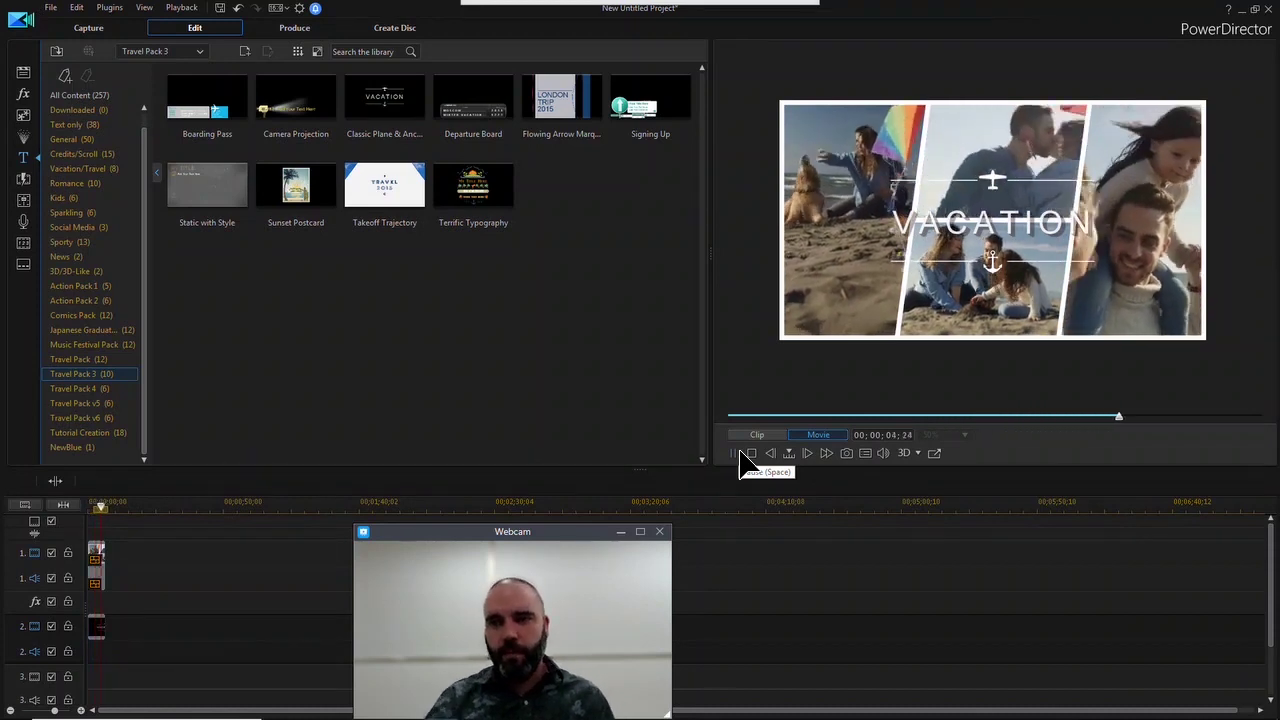
left_click(749, 453)
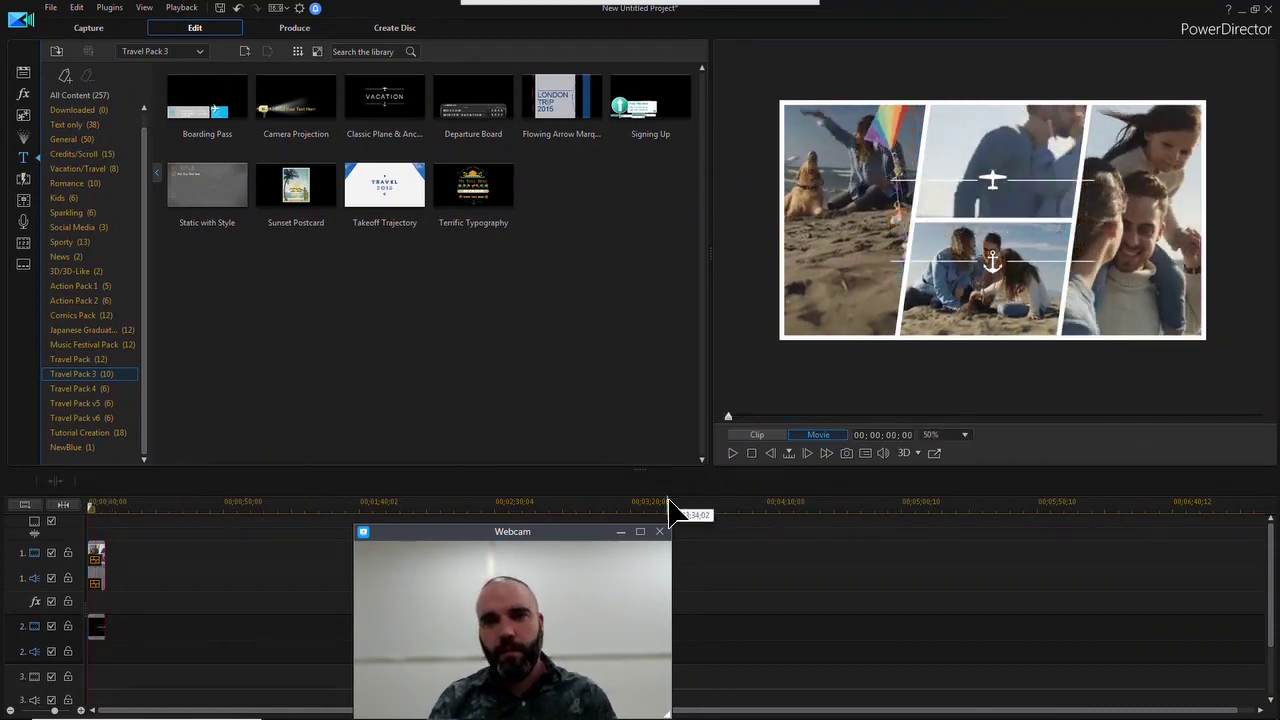
mouse_move(523, 9)
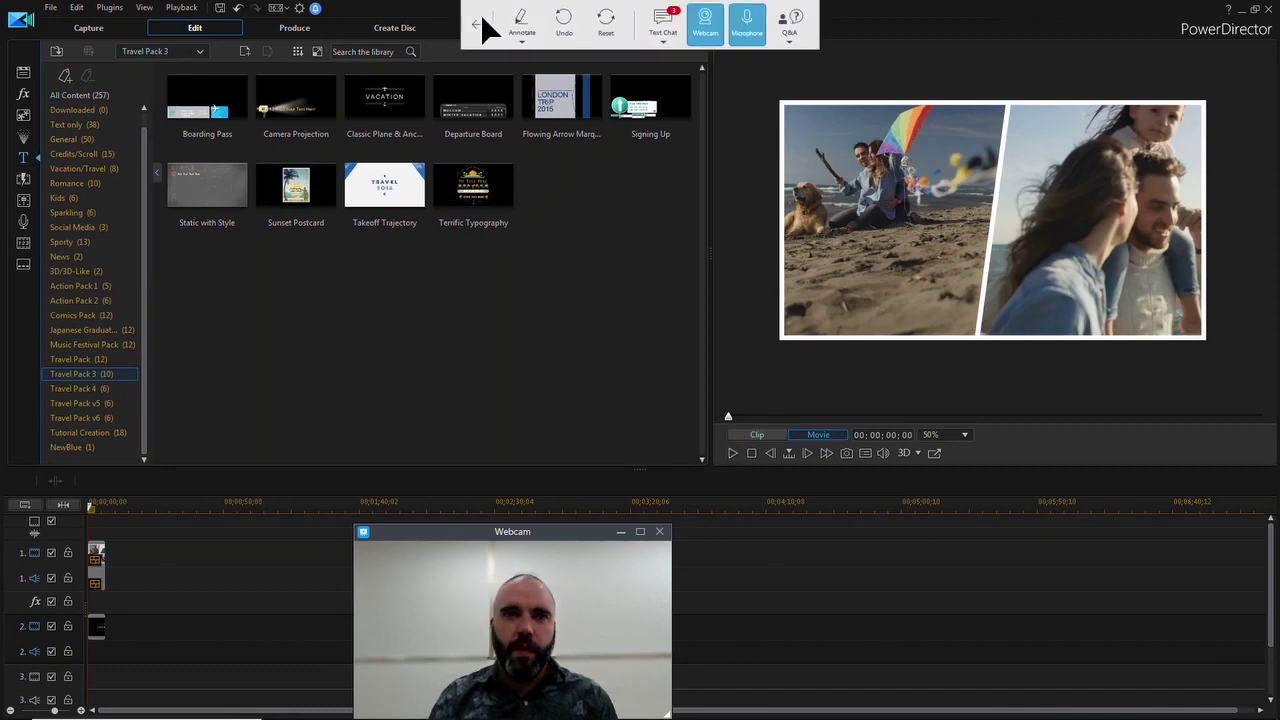
left_click(487, 28)
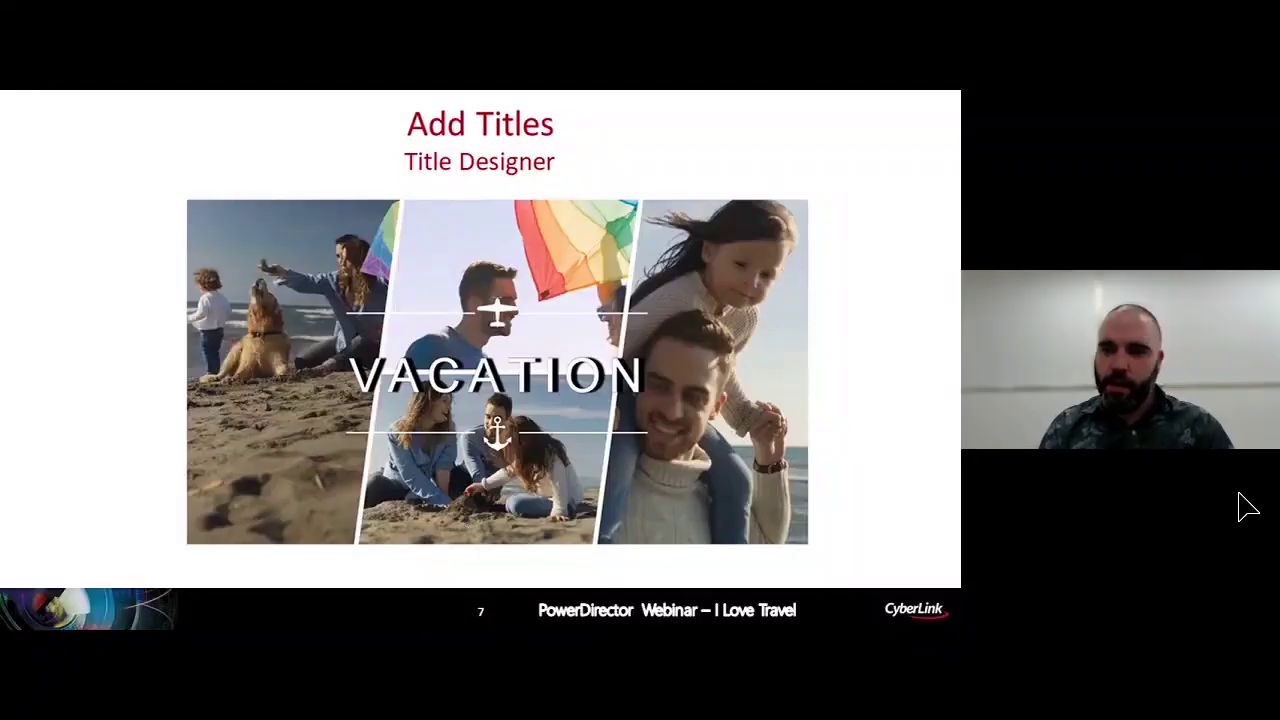
key("Right")
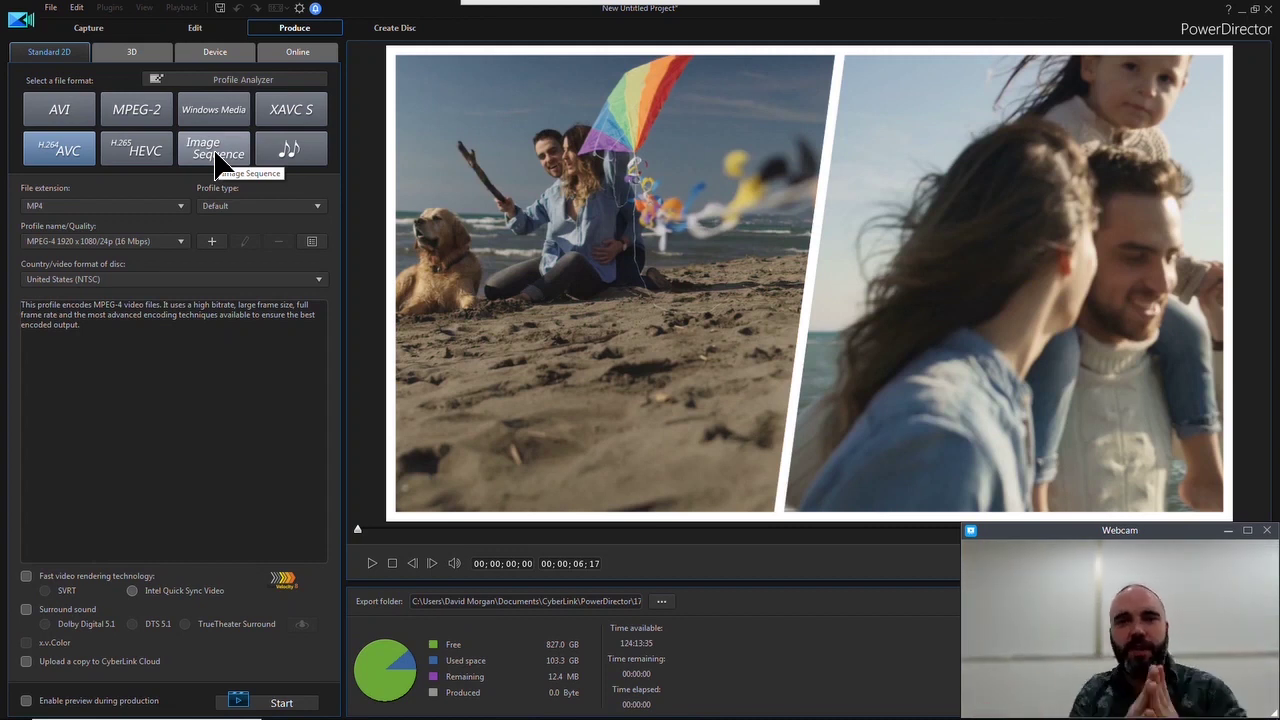
Step: Choose H.265 HEVC as the output format and check its available quality profiles
left_click(150, 160)
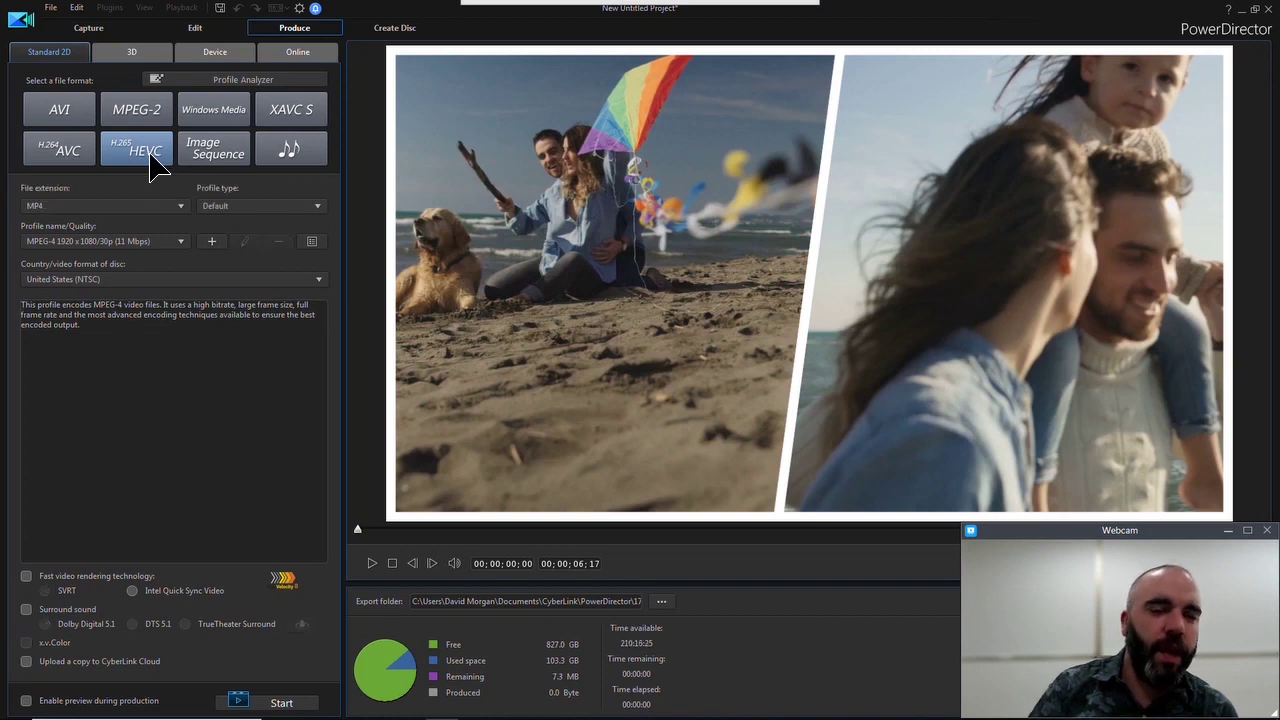
left_click(157, 241)
left_click(160, 243)
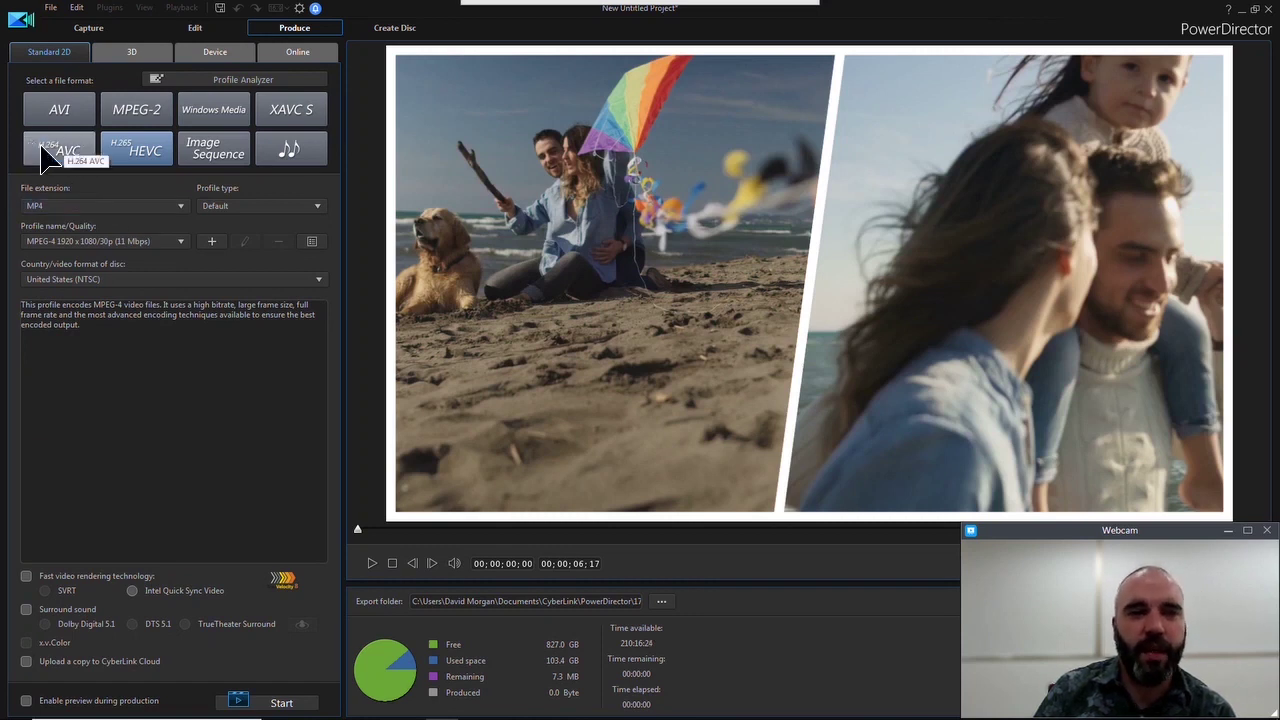
Step: Choose Windows Media as the output format with the Windows Media Video 9 FullHD 1920x1080/30p (10 Mbps) profile
left_click(234, 120)
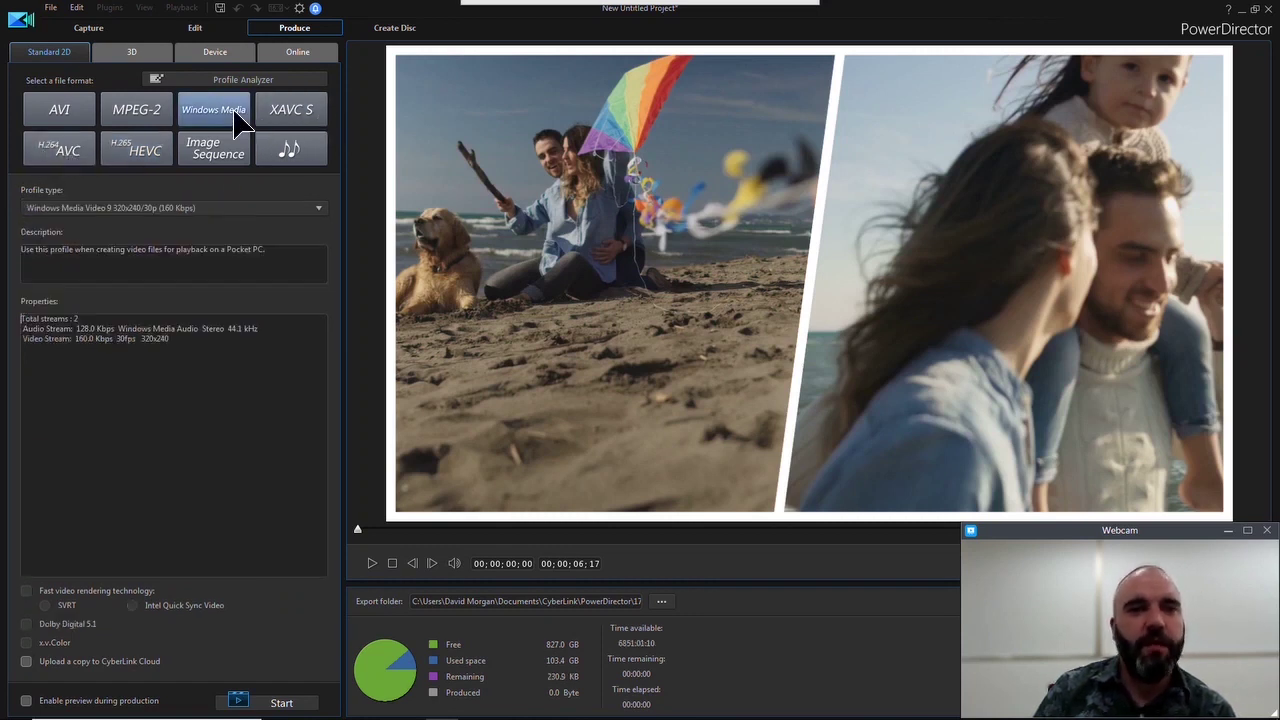
left_click(206, 207)
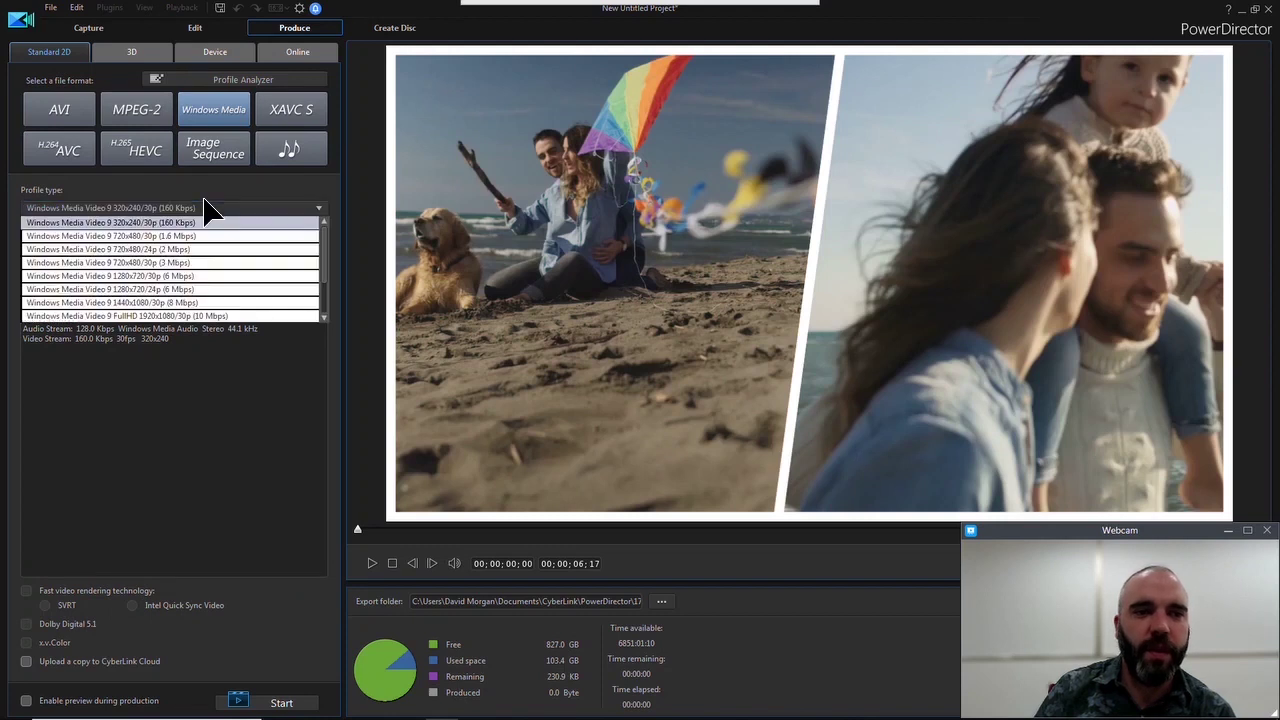
left_click(210, 316)
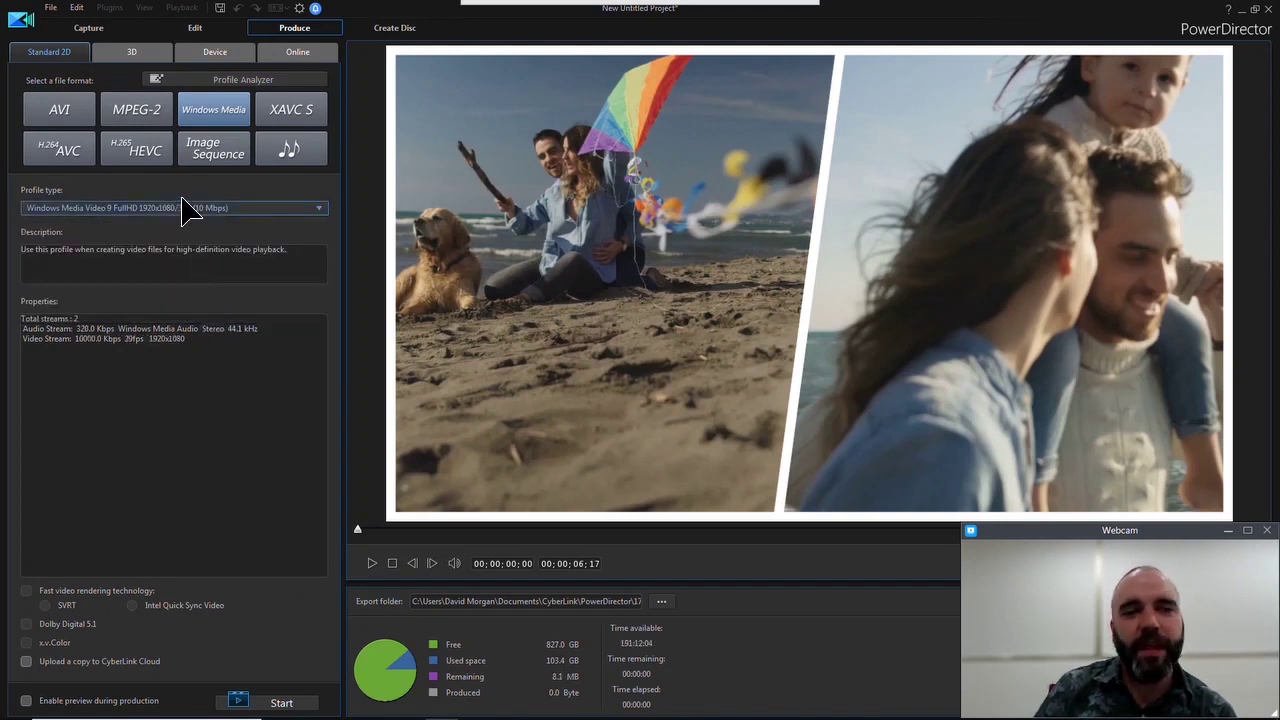
Step: Compare the output settings of the H.264 AVC, AVI, MPEG-2 and Windows Media file formats
left_click(67, 142)
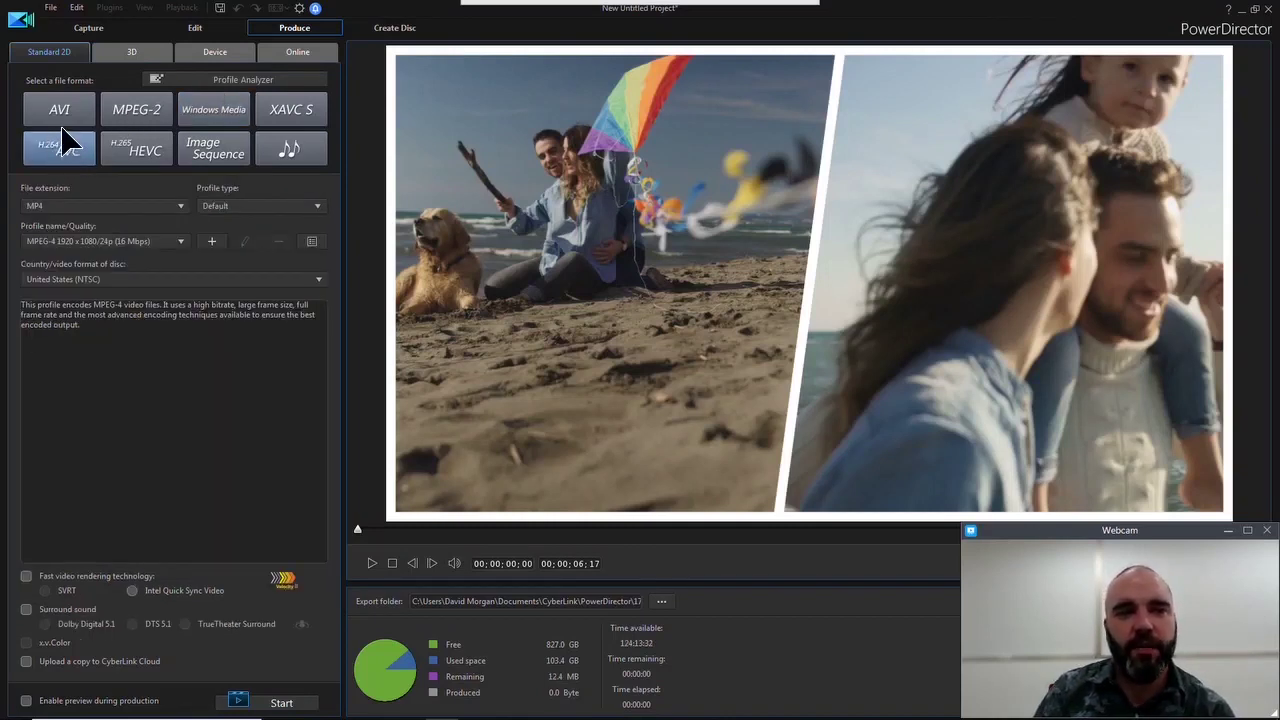
left_click(60, 112)
left_click(140, 120)
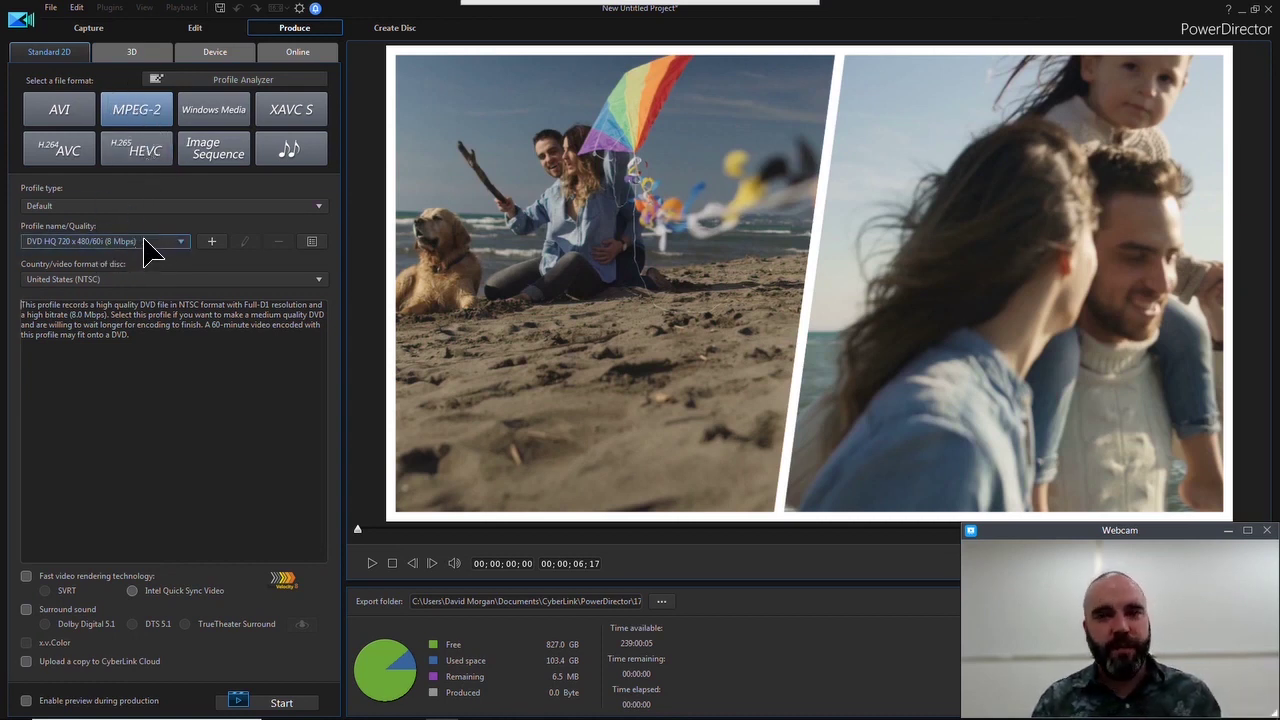
left_click(238, 118)
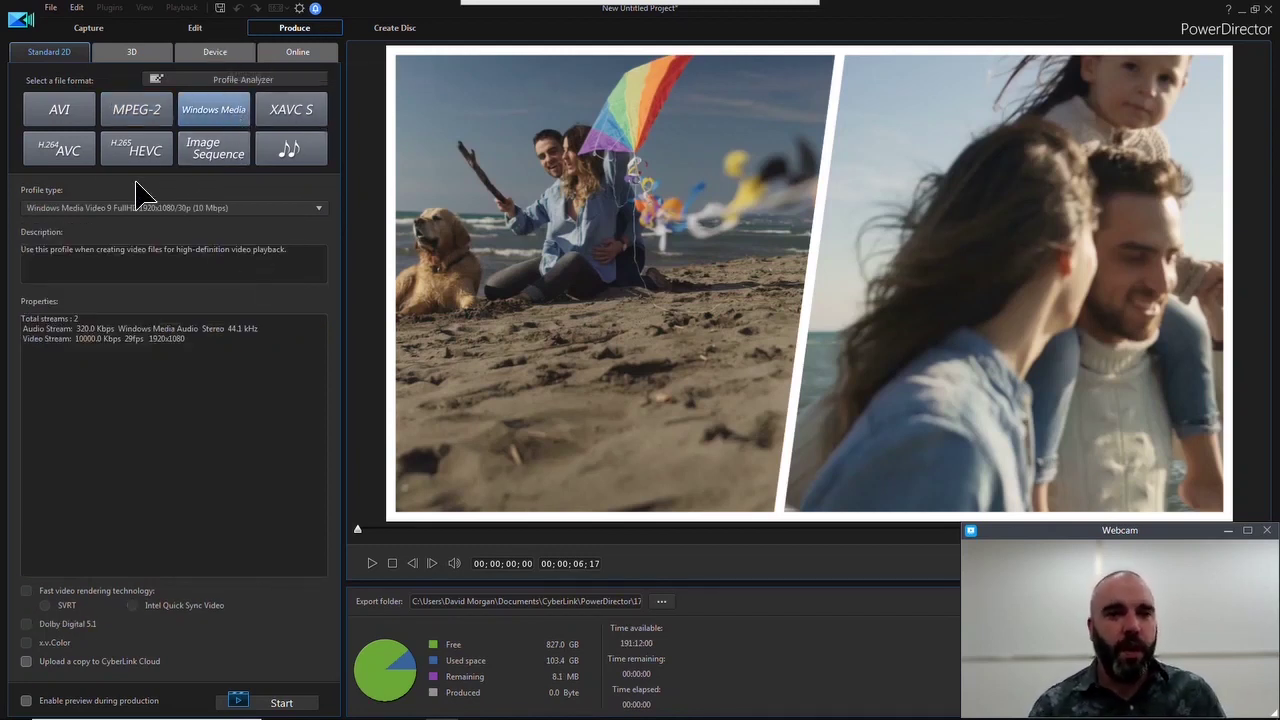
Step: Choose H.264 AVC as the output format with the MPEG-4 4K 4096 x 2160/30p (50 Mbps) quality profile
left_click(86, 158)
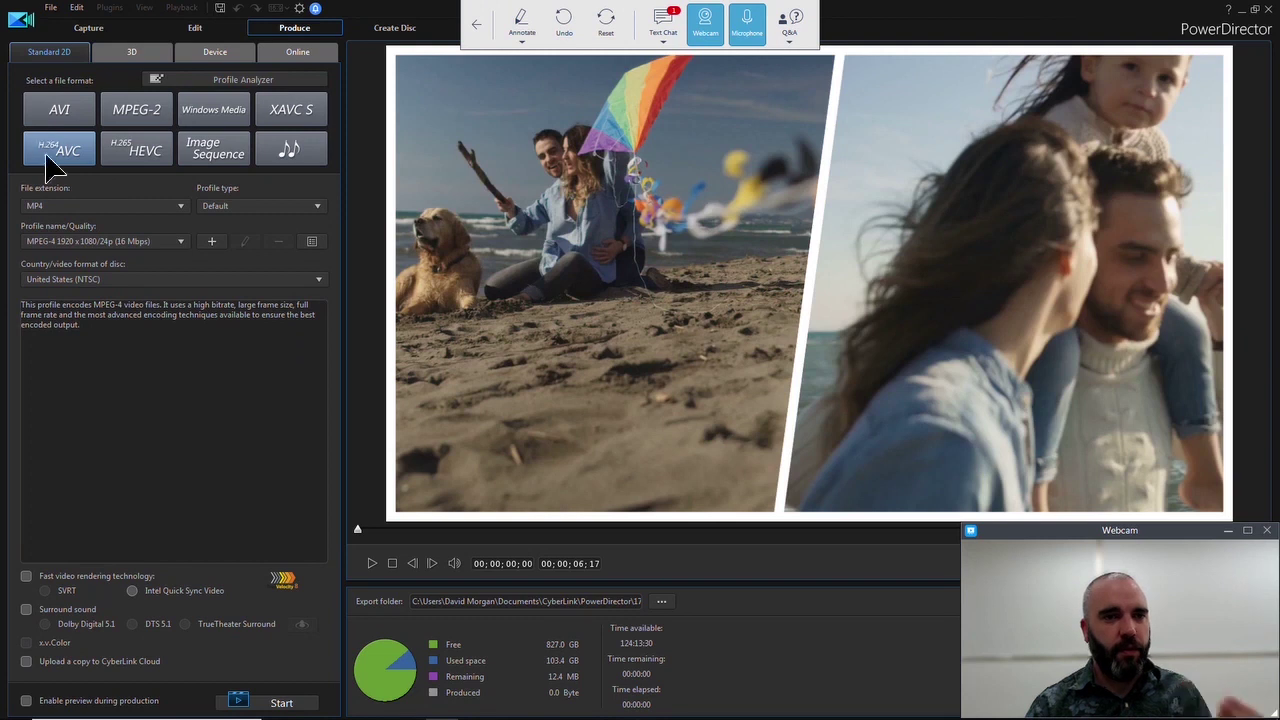
left_click(114, 243)
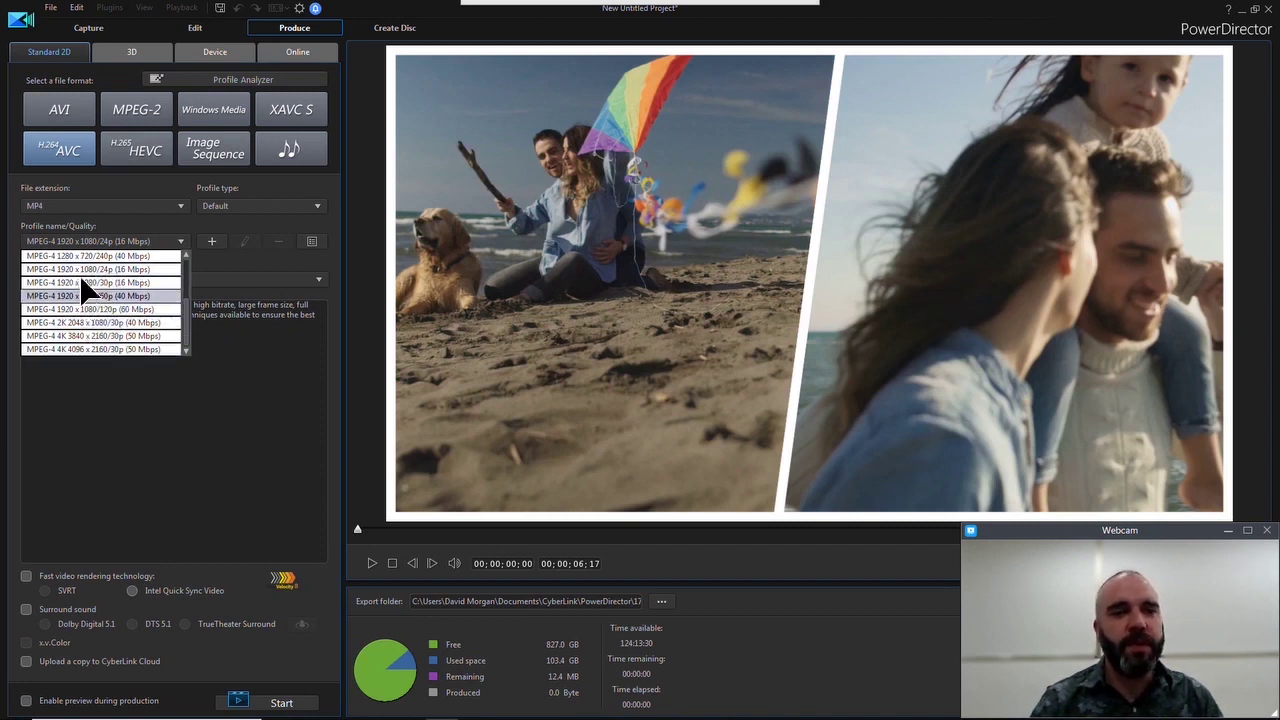
left_click(93, 349)
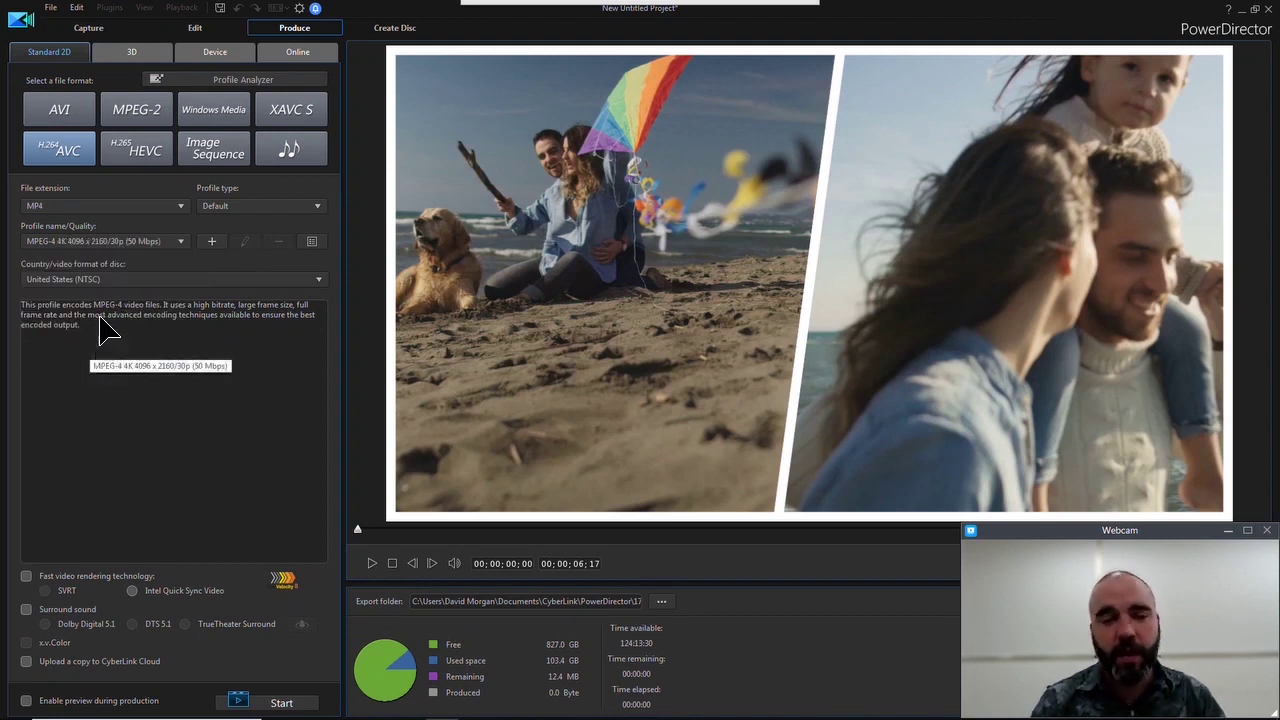
Step: Set the H.264 AVC output quality profile to MPEG-4 1920 x 1080/30p (16 Mbps)
left_click(115, 243)
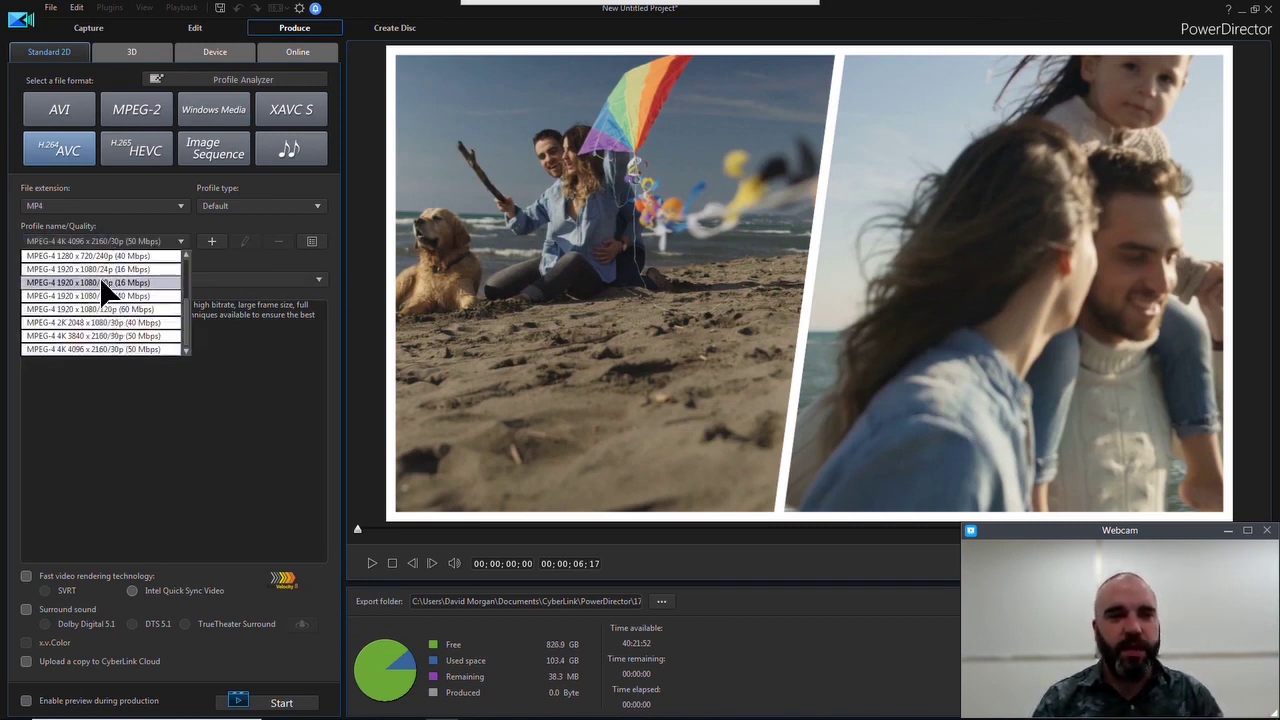
left_click(103, 284)
mouse_move(818, 712)
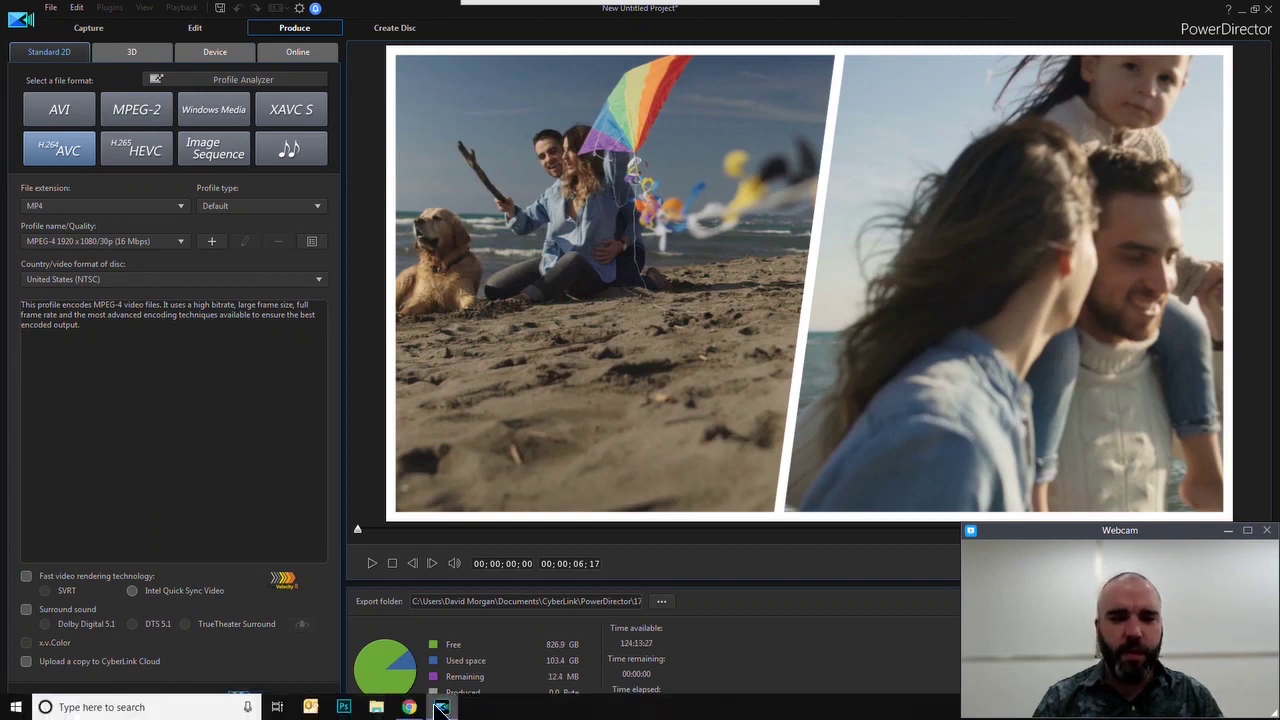
left_click(440, 708)
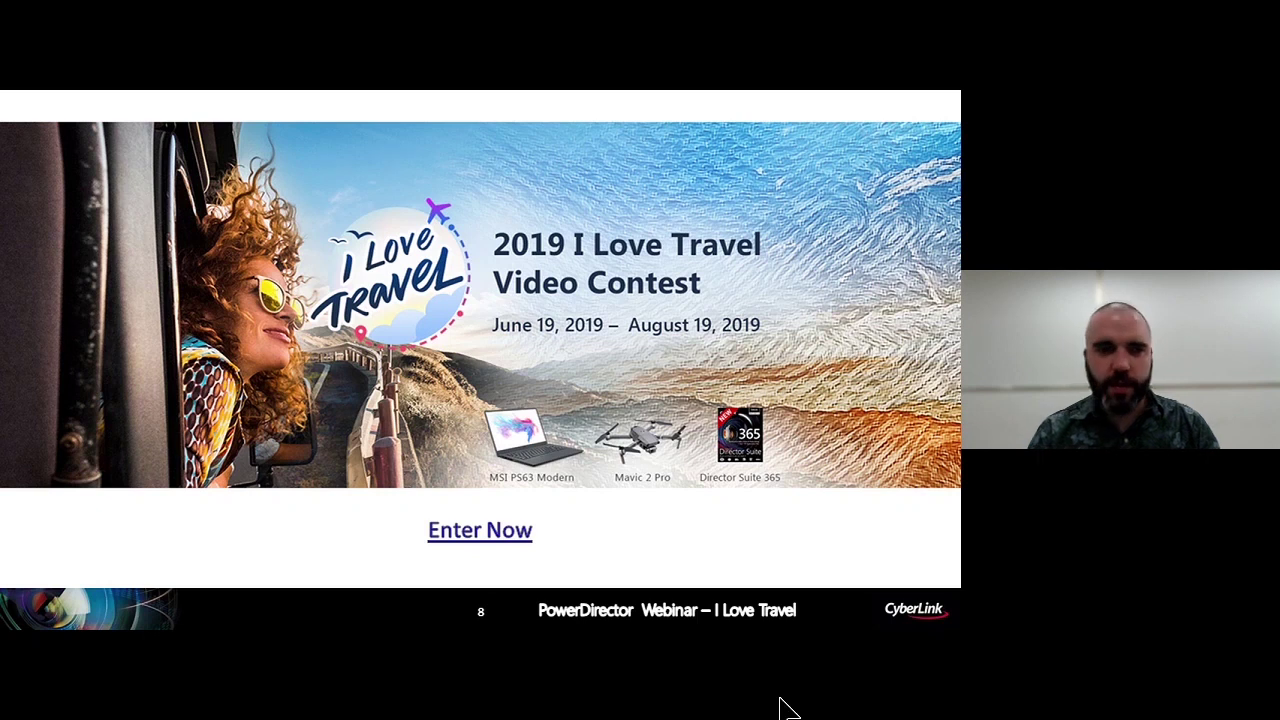
key("Right")
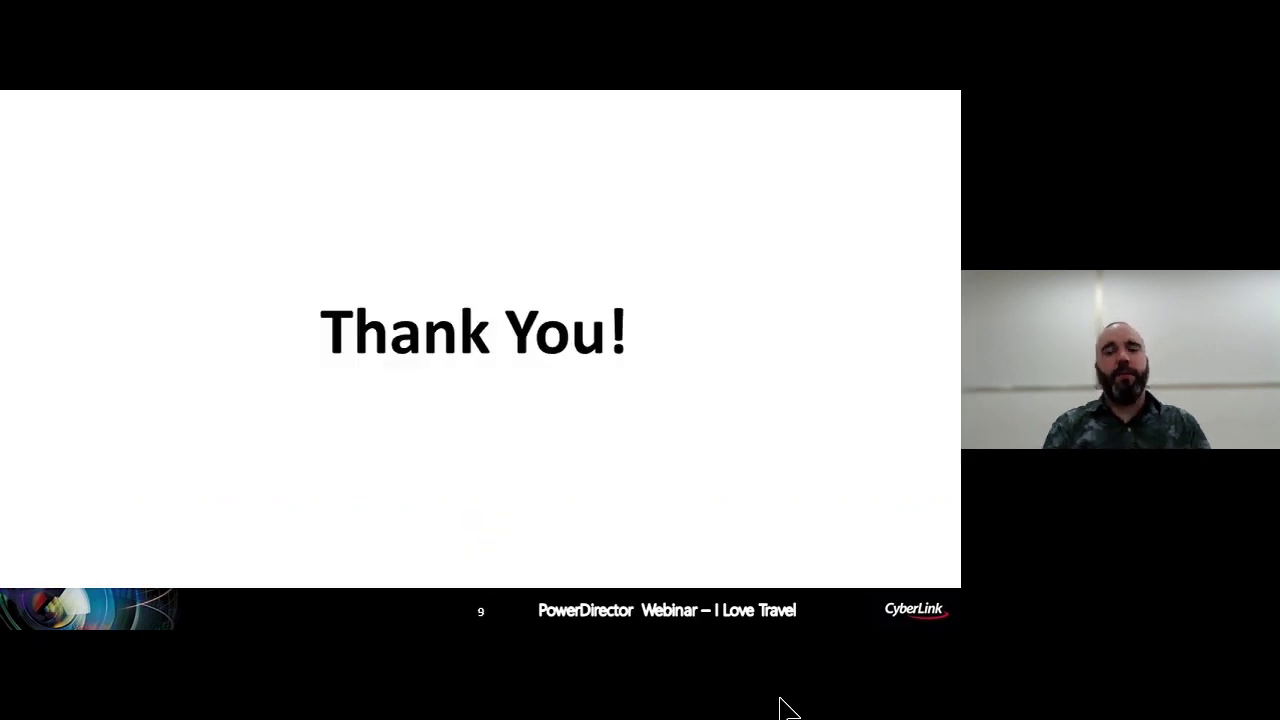